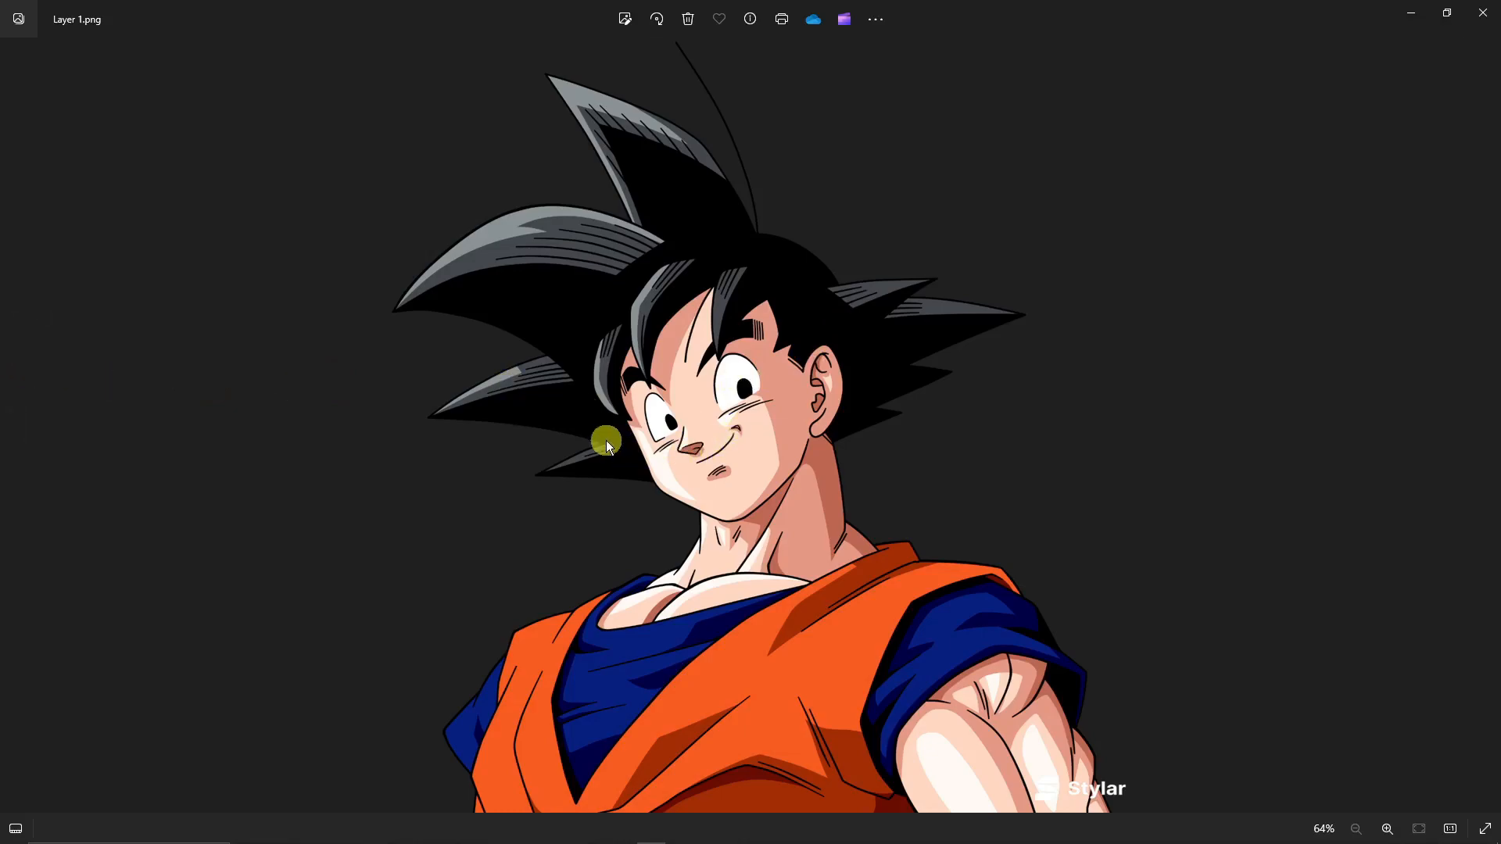
# Compare the original cartoon image Layer 1.png with the stylized versions Layer 2.png and Layer 3.png
pyautogui.click(22, 427)
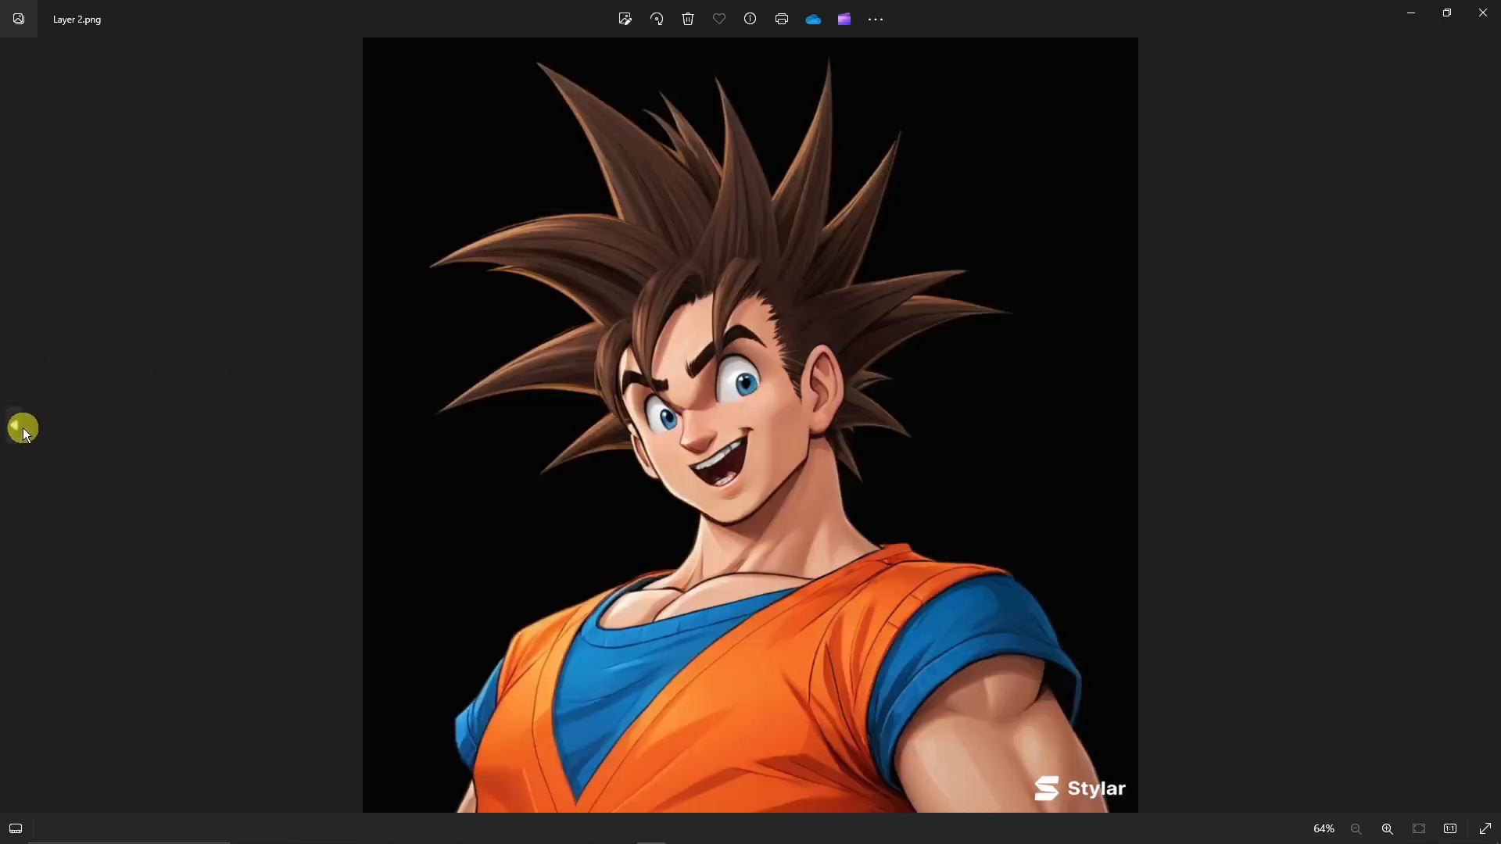
pyautogui.click(22, 428)
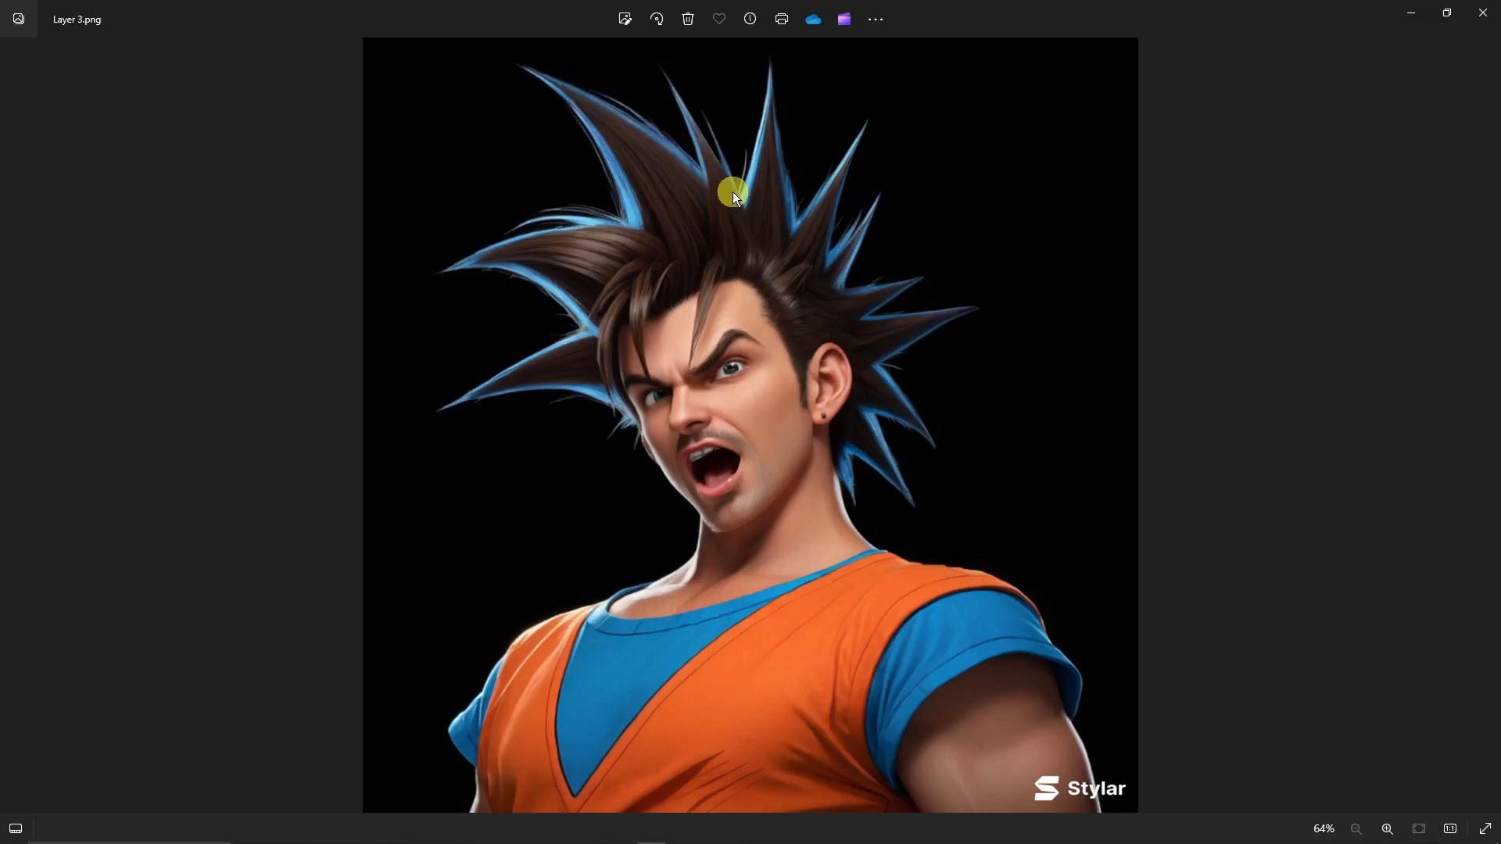
pyautogui.click(1485, 427)
pyautogui.click(1488, 440)
pyautogui.click(17, 429)
pyautogui.click(1487, 430)
pyautogui.click(31, 420)
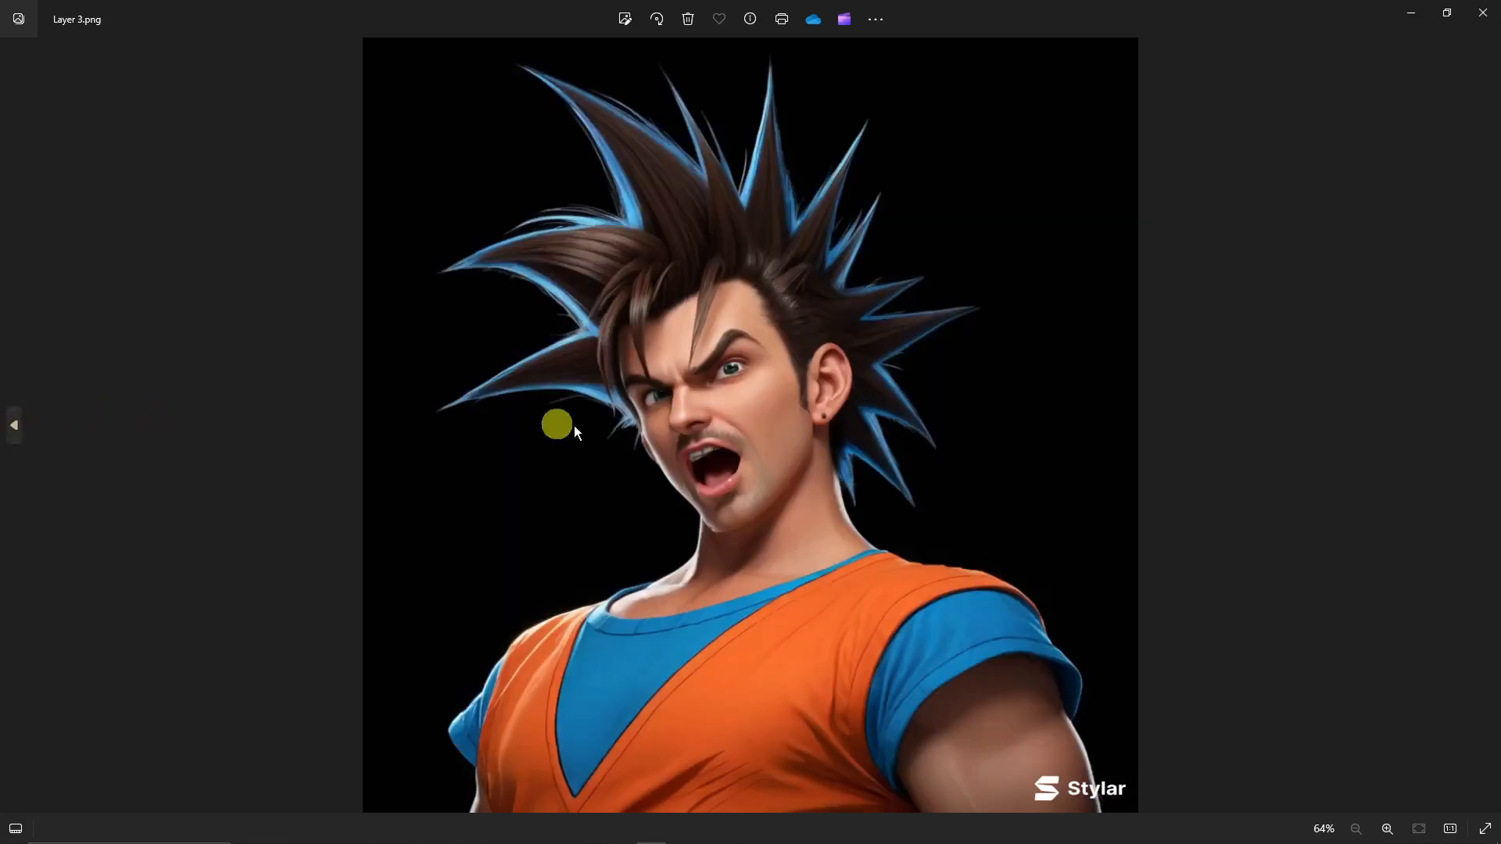
pyautogui.click(1480, 432)
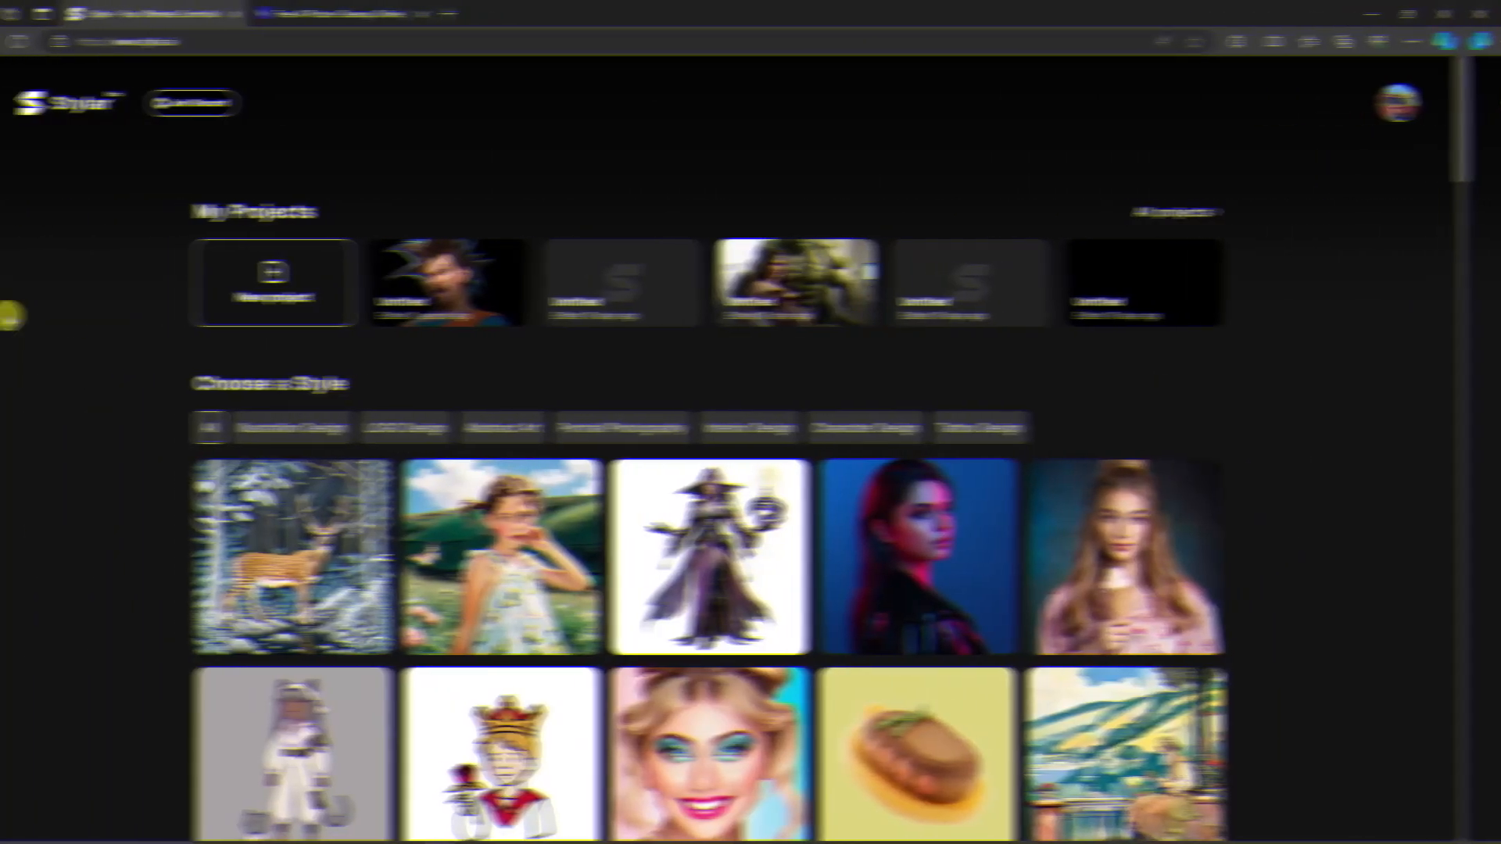
# Switch to the Stylar website in the browser and examine its address, projects and style gallery
pyautogui.scroll(-3, 102, 320)
pyautogui.scroll(3, 109, 335)
pyautogui.scroll(-2, 111, 334)
pyautogui.scroll(2, 111, 334)
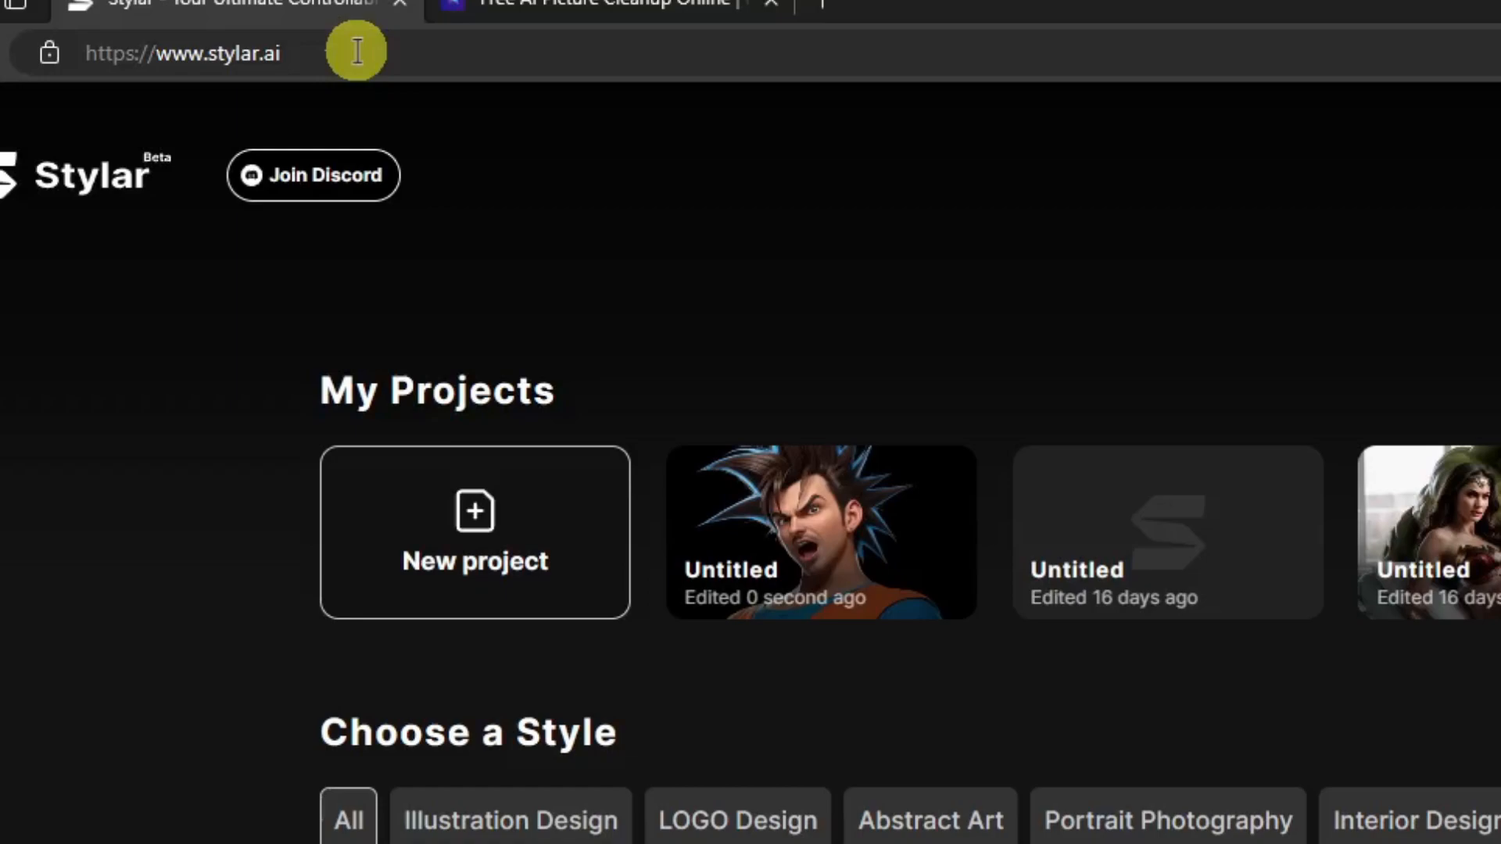
pyautogui.click(357, 52)
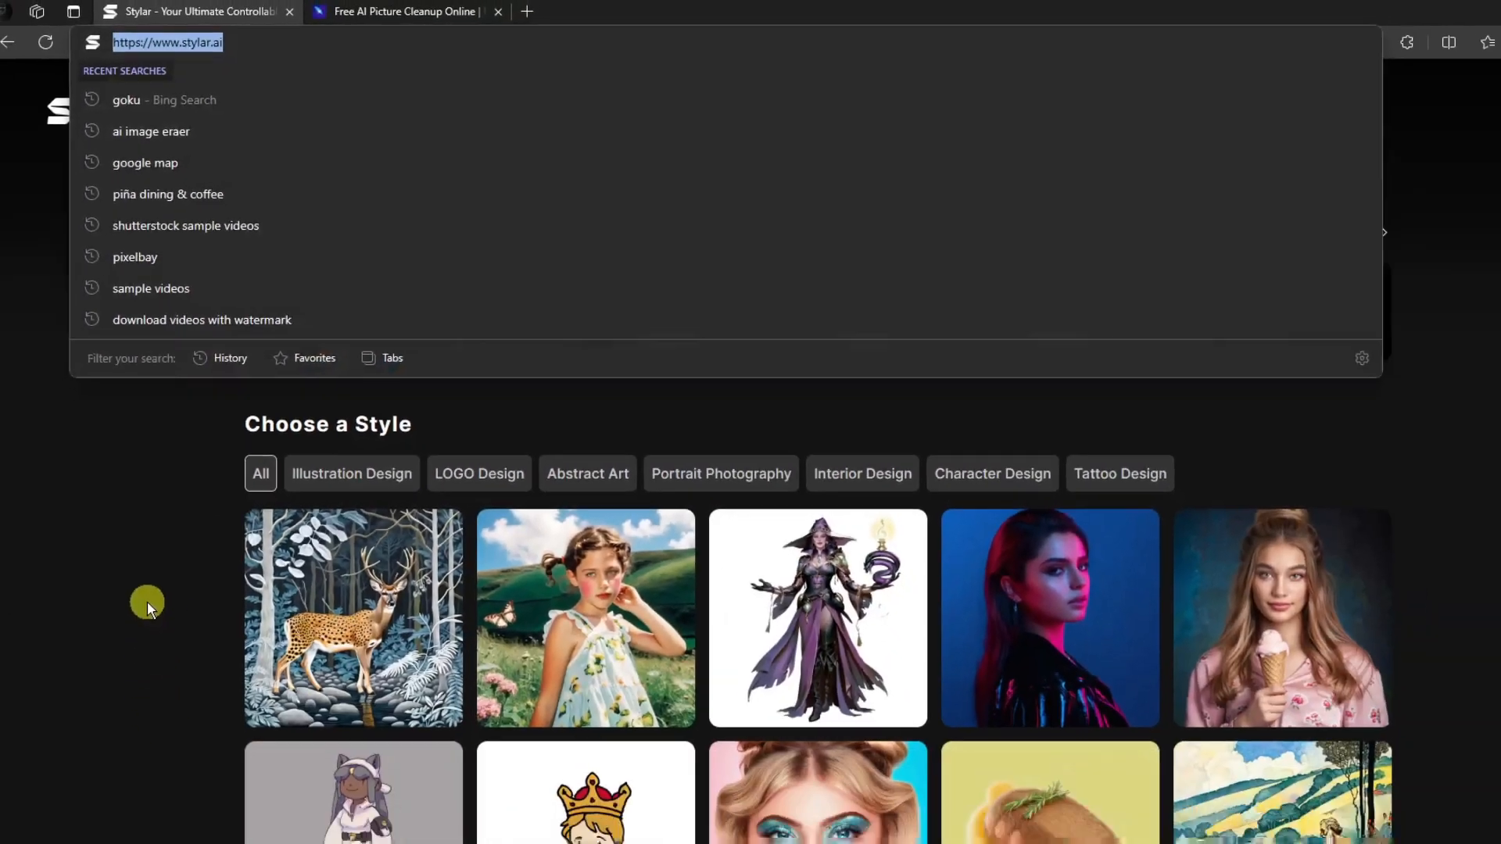
pyautogui.click(147, 541)
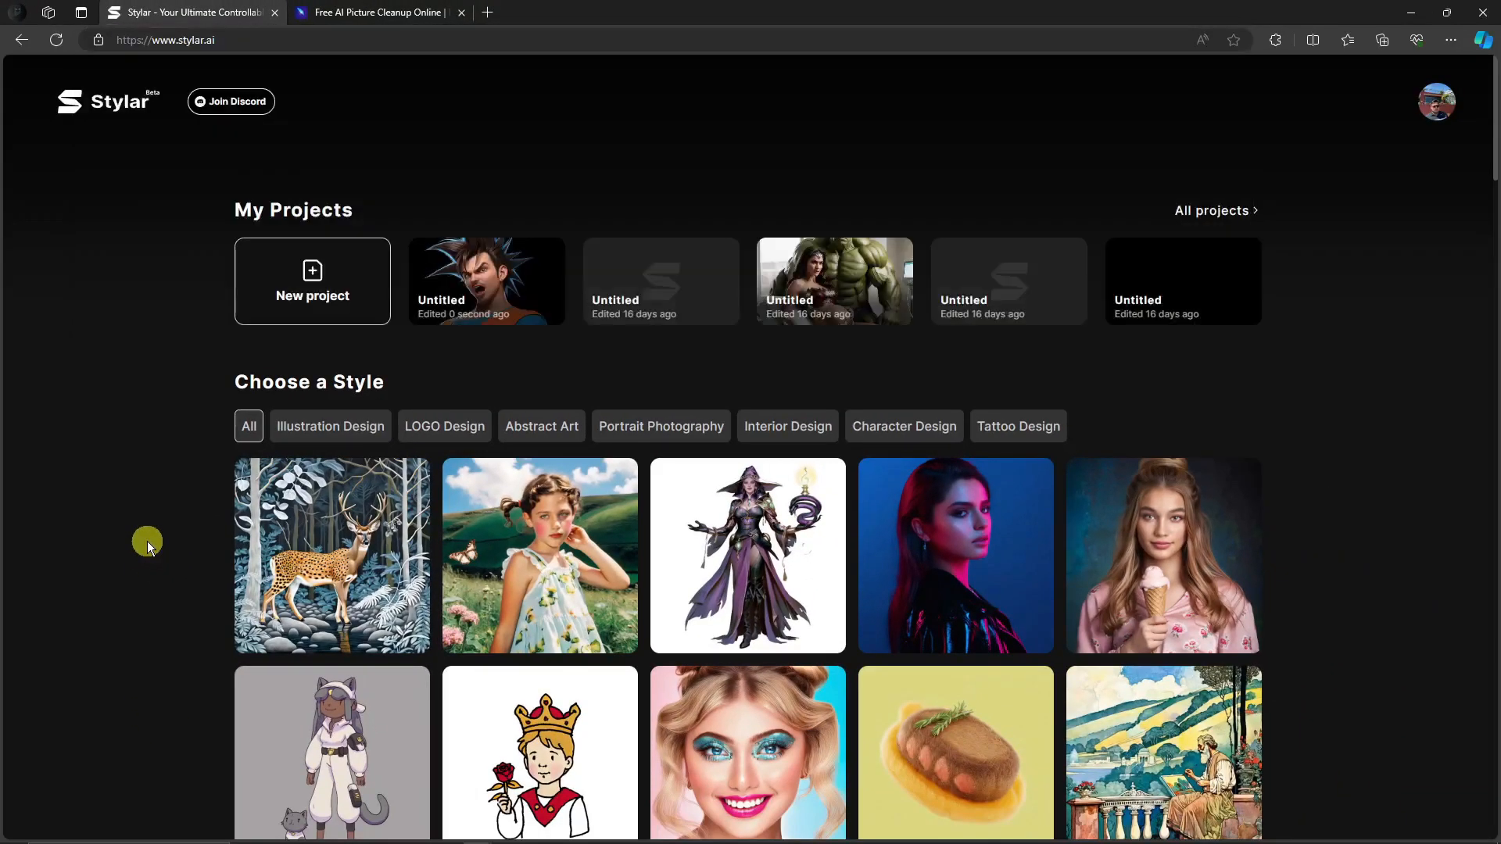
pyautogui.scroll(-4, 150, 536)
pyautogui.scroll(3, 155, 528)
pyautogui.scroll(1, 156, 526)
pyautogui.scroll(-3, 156, 530)
pyautogui.scroll(3, 156, 530)
pyautogui.scroll(-9, 158, 528)
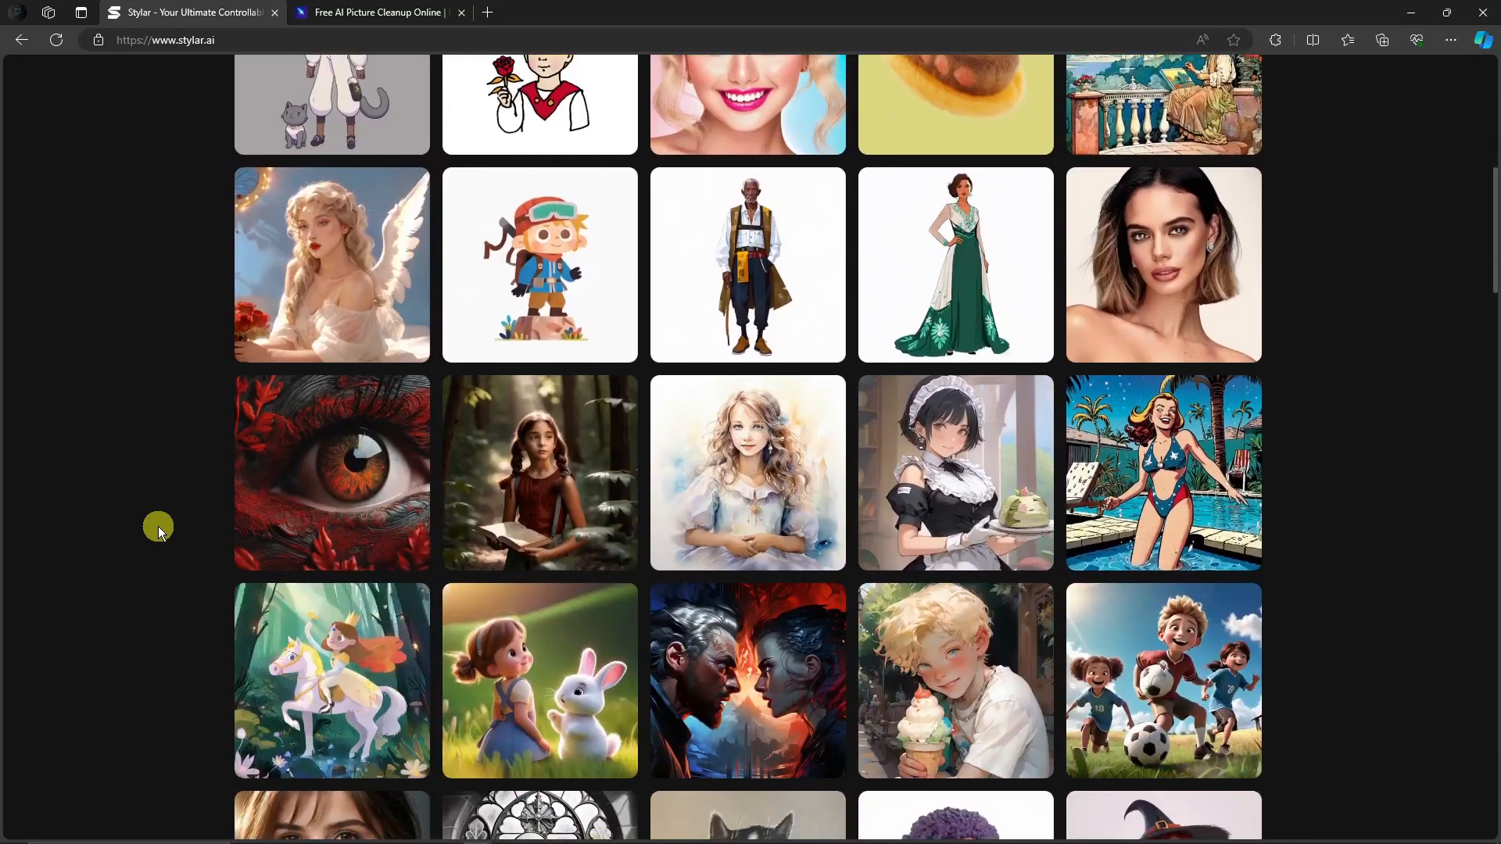
pyautogui.scroll(3, 158, 528)
pyautogui.scroll(6, 158, 527)
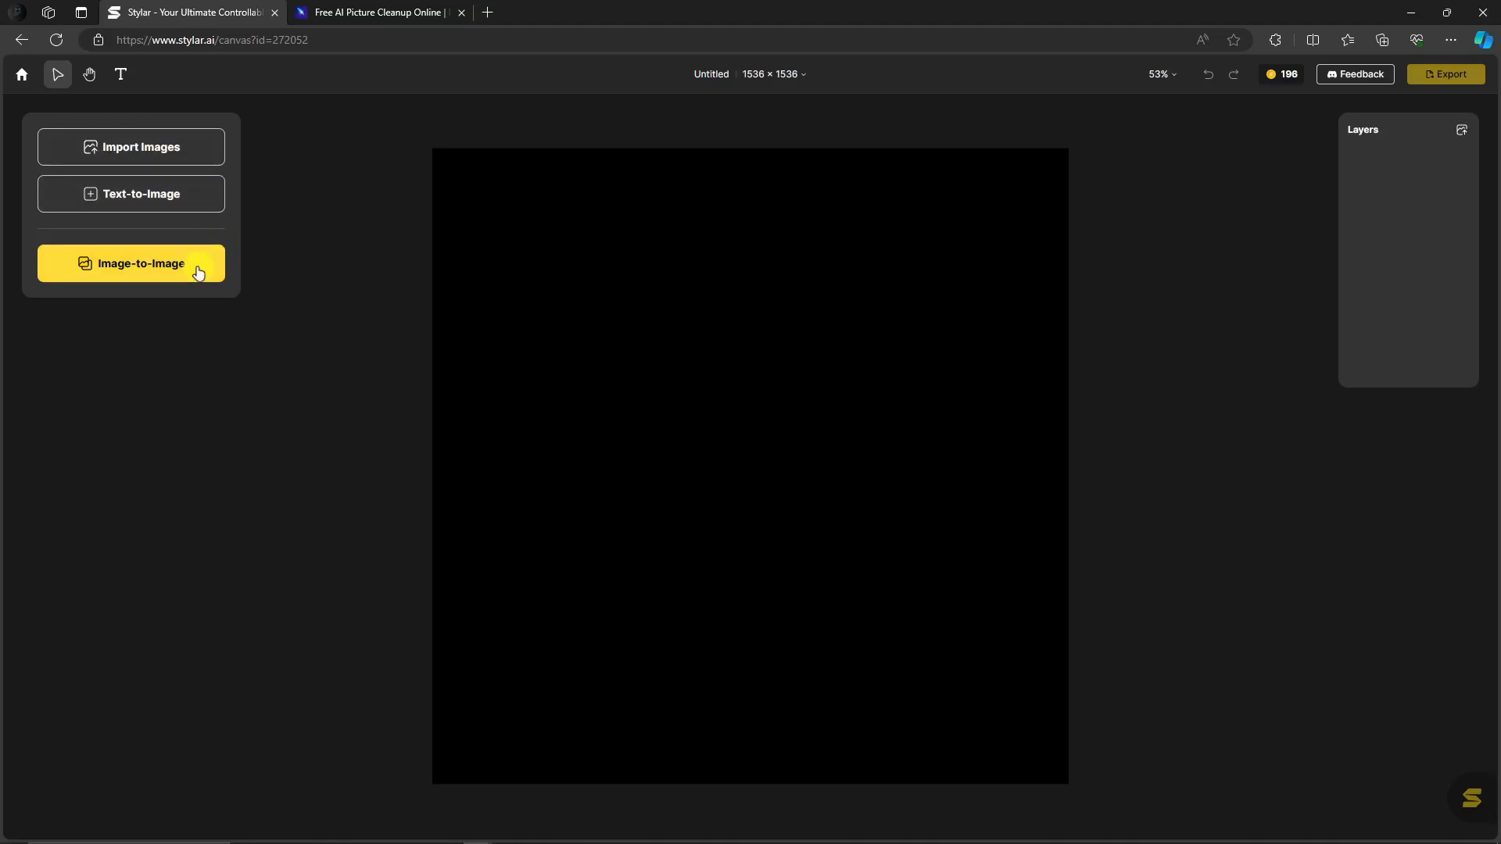
# Import the Layer 1 image from the Desktop folder onto the blank canvas
pyautogui.click(188, 146)
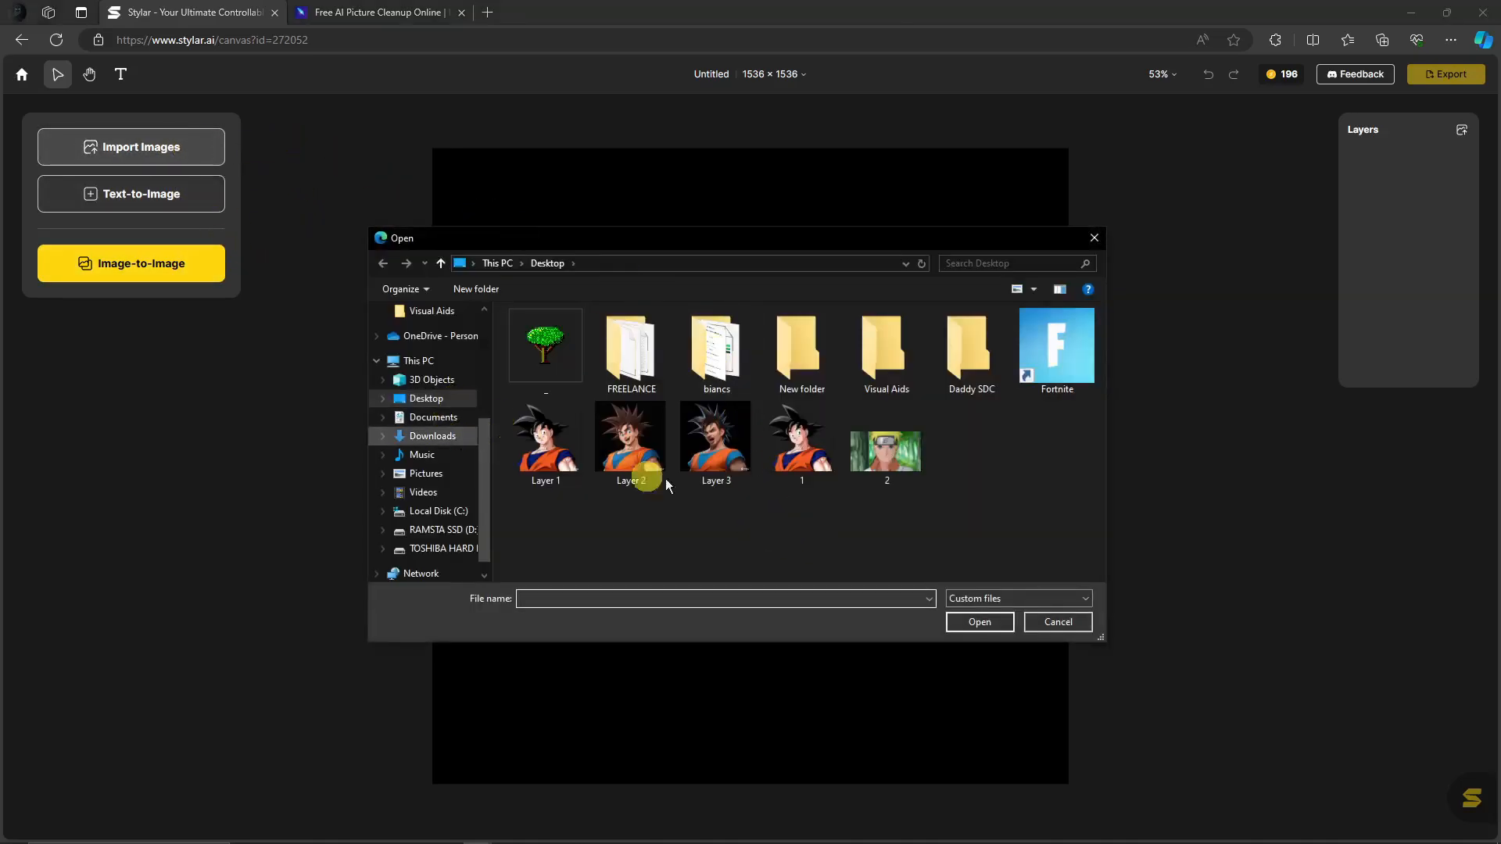
pyautogui.doubleClick(552, 446)
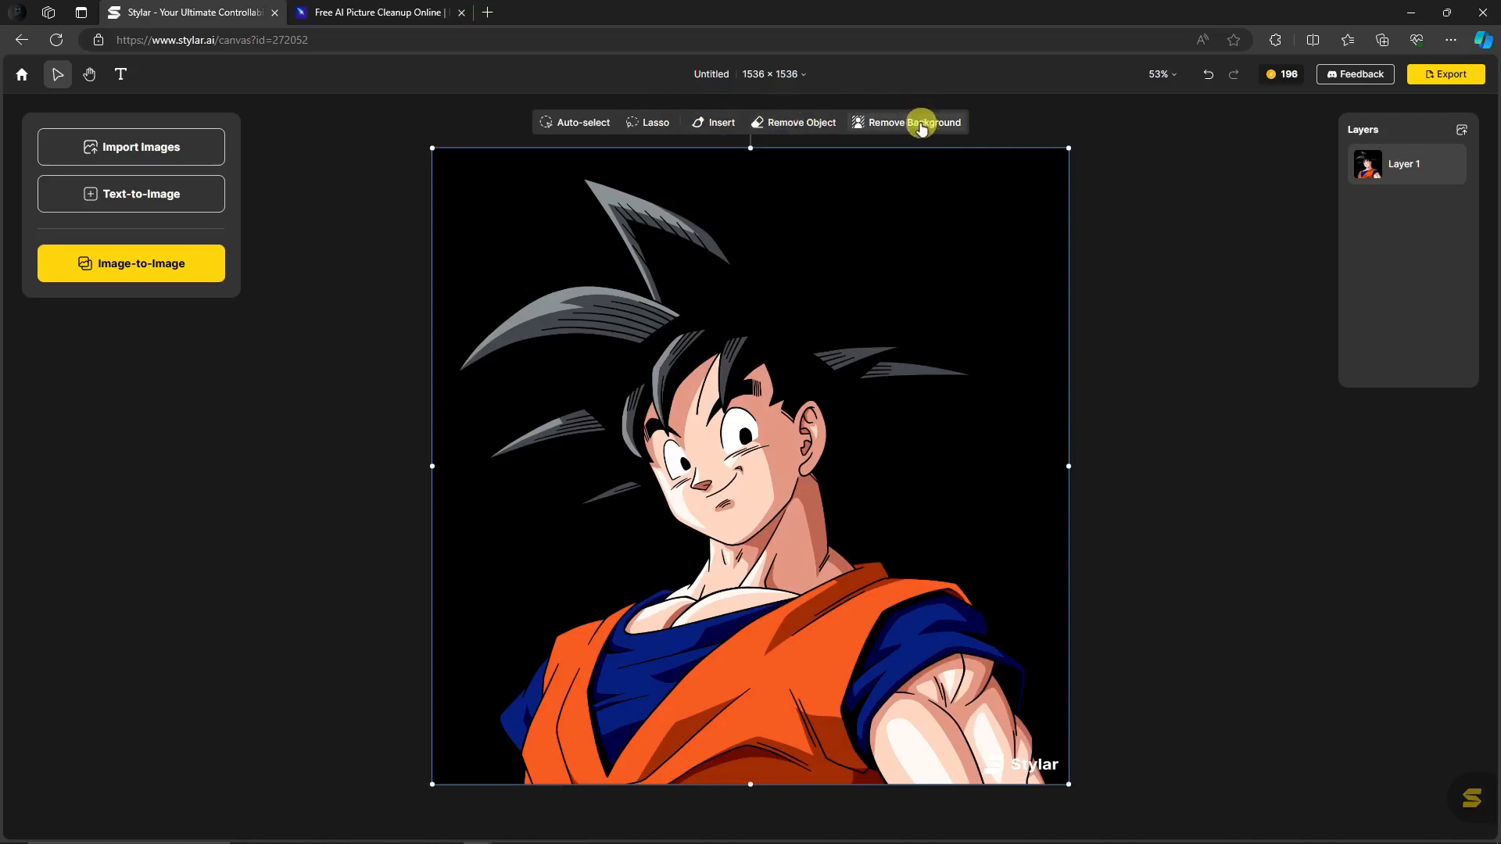
pyautogui.click(337, 250)
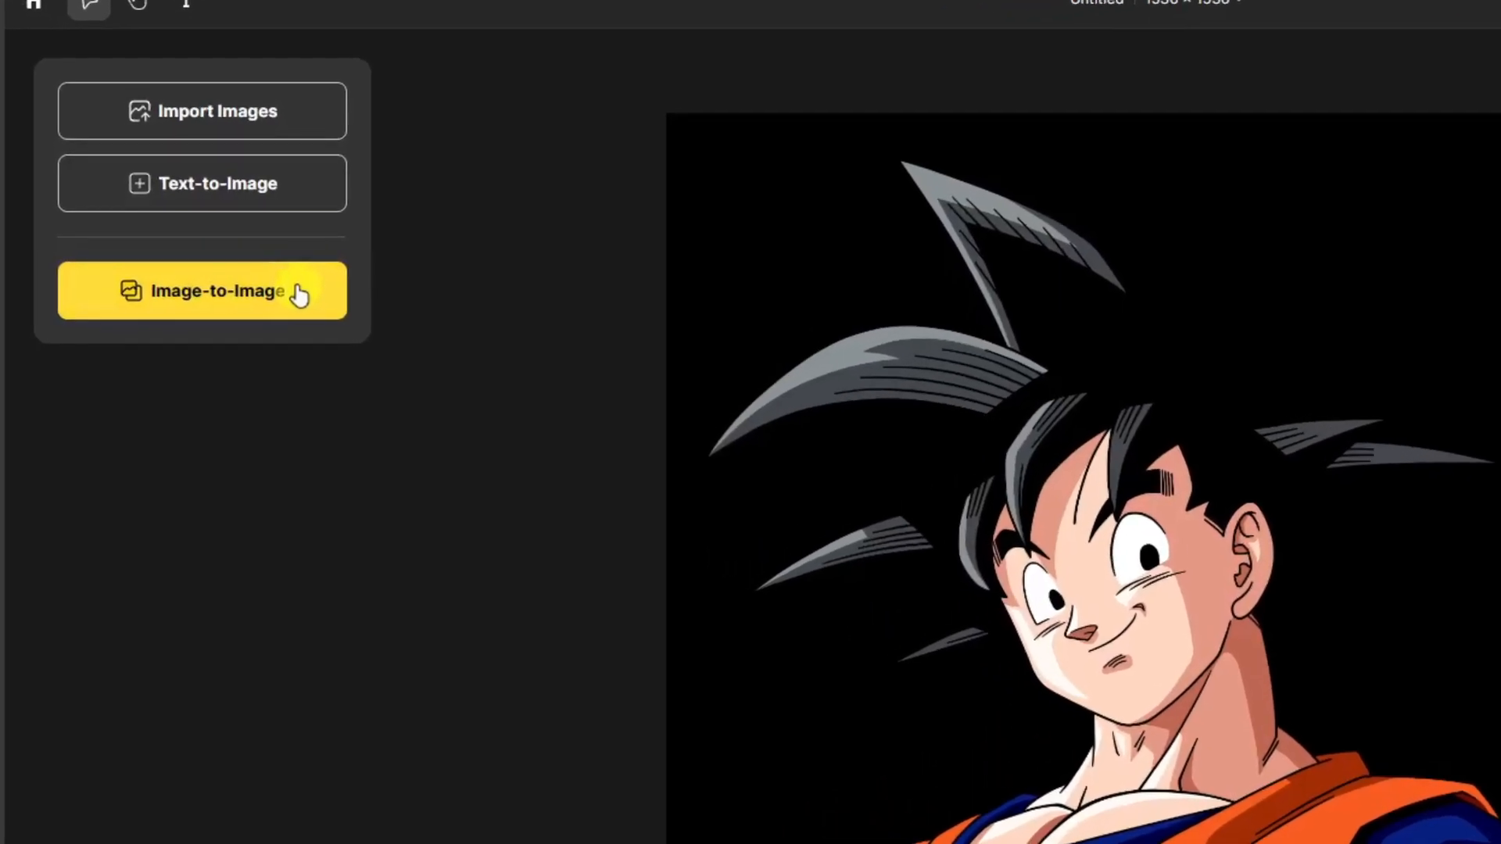
# Start an Image-to-Image conversion and look through the available styles, keeping the Realistic style
pyautogui.click(299, 295)
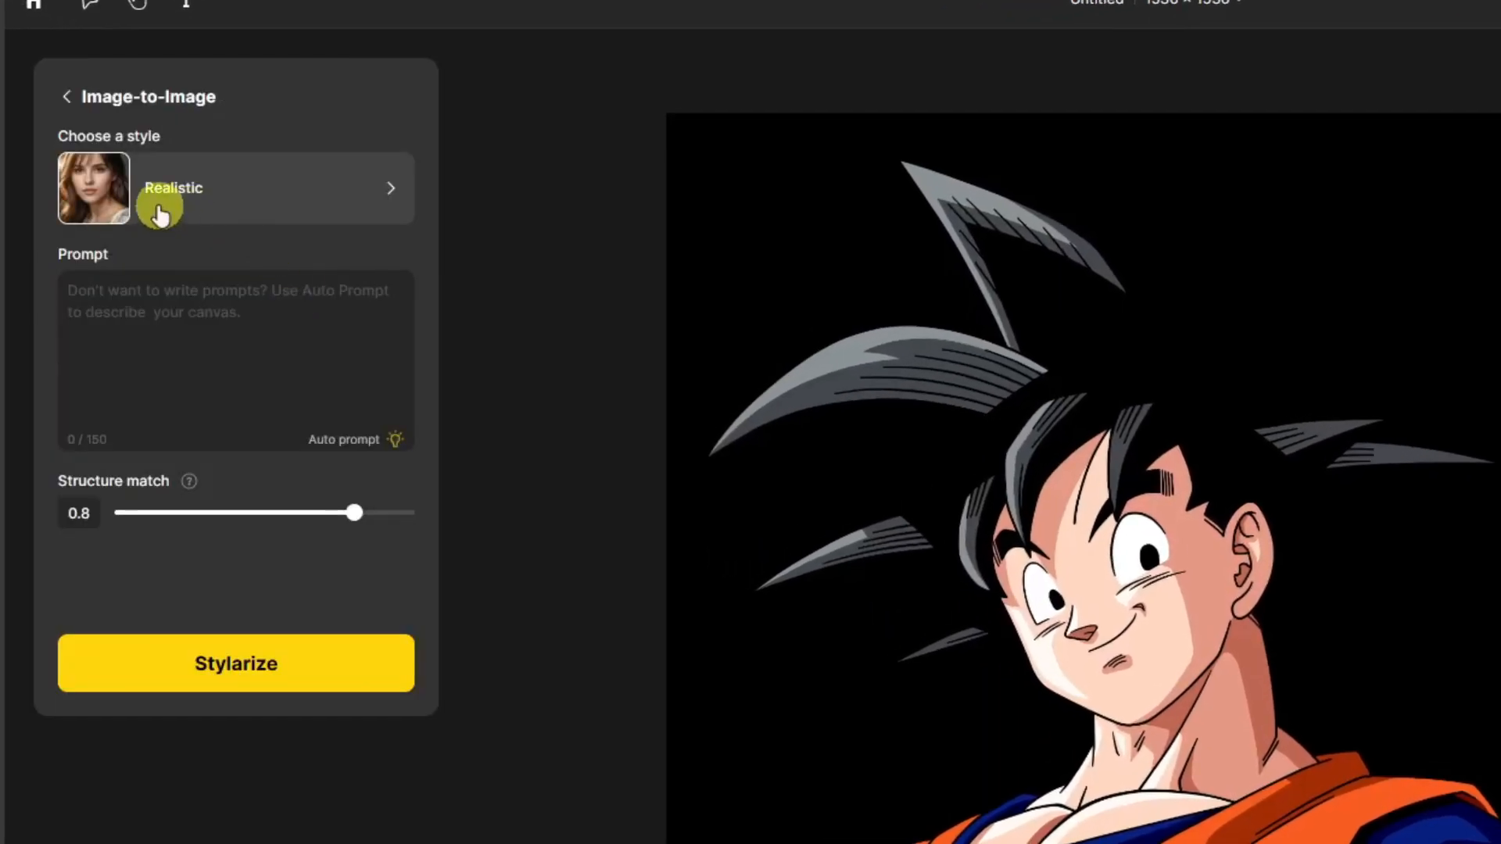
pyautogui.click(160, 210)
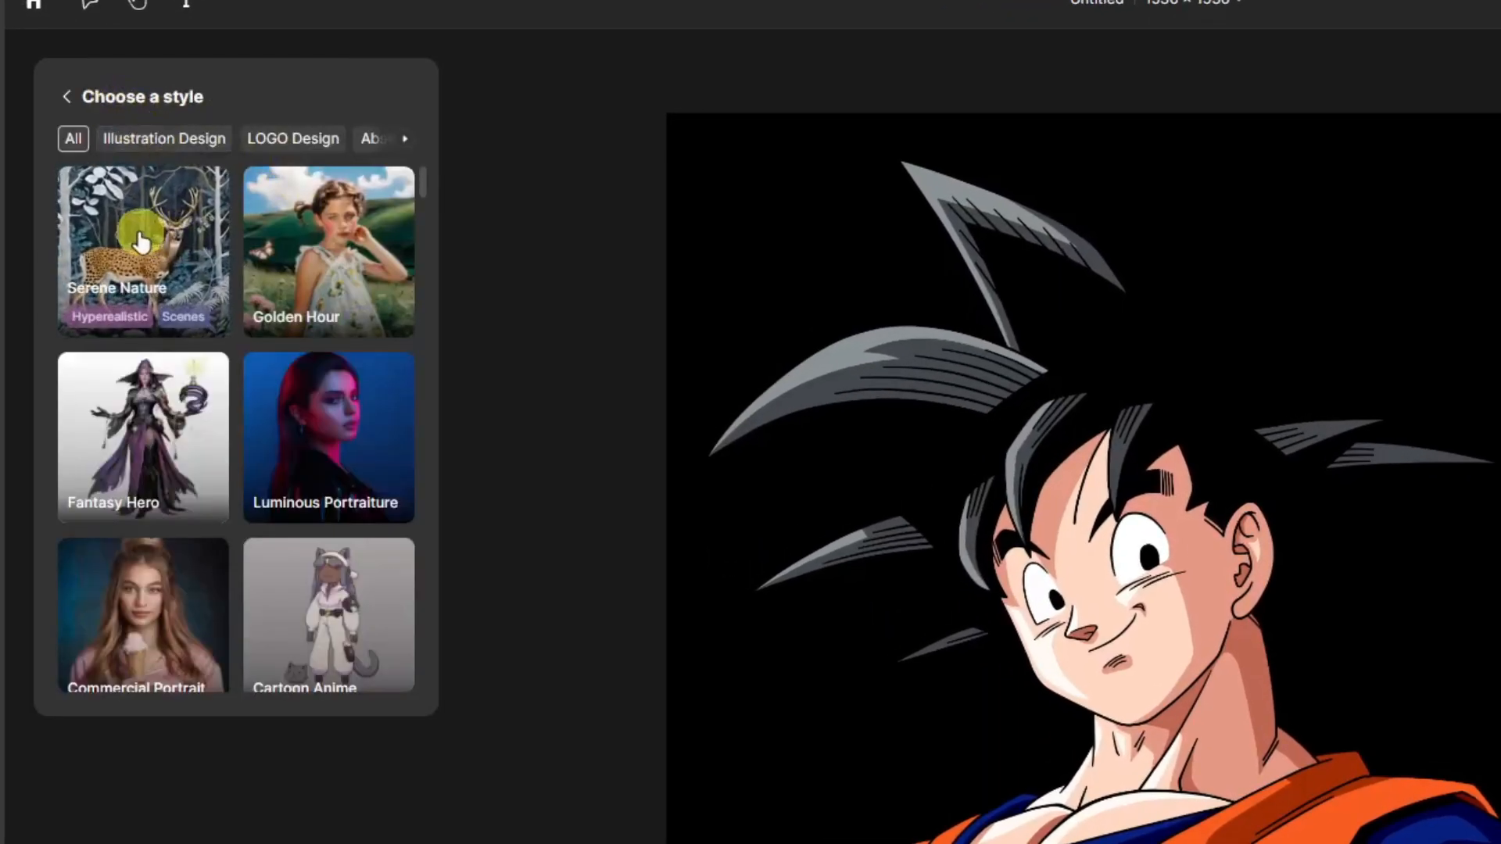
pyautogui.scroll(-10, 355, 325)
pyautogui.scroll(-15, 356, 326)
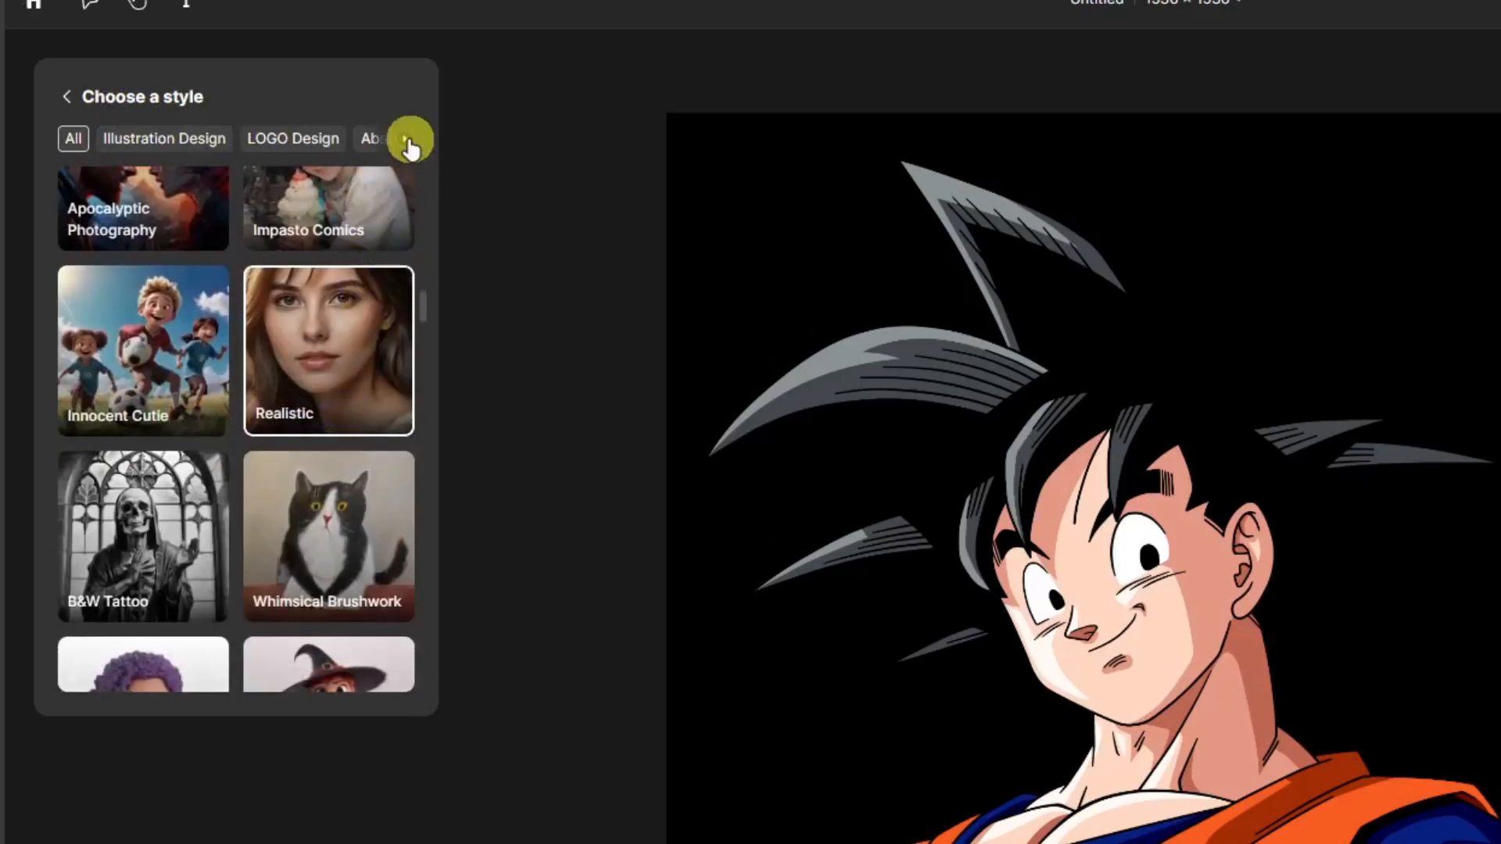
pyautogui.click(409, 141)
pyautogui.click(67, 142)
pyautogui.click(68, 94)
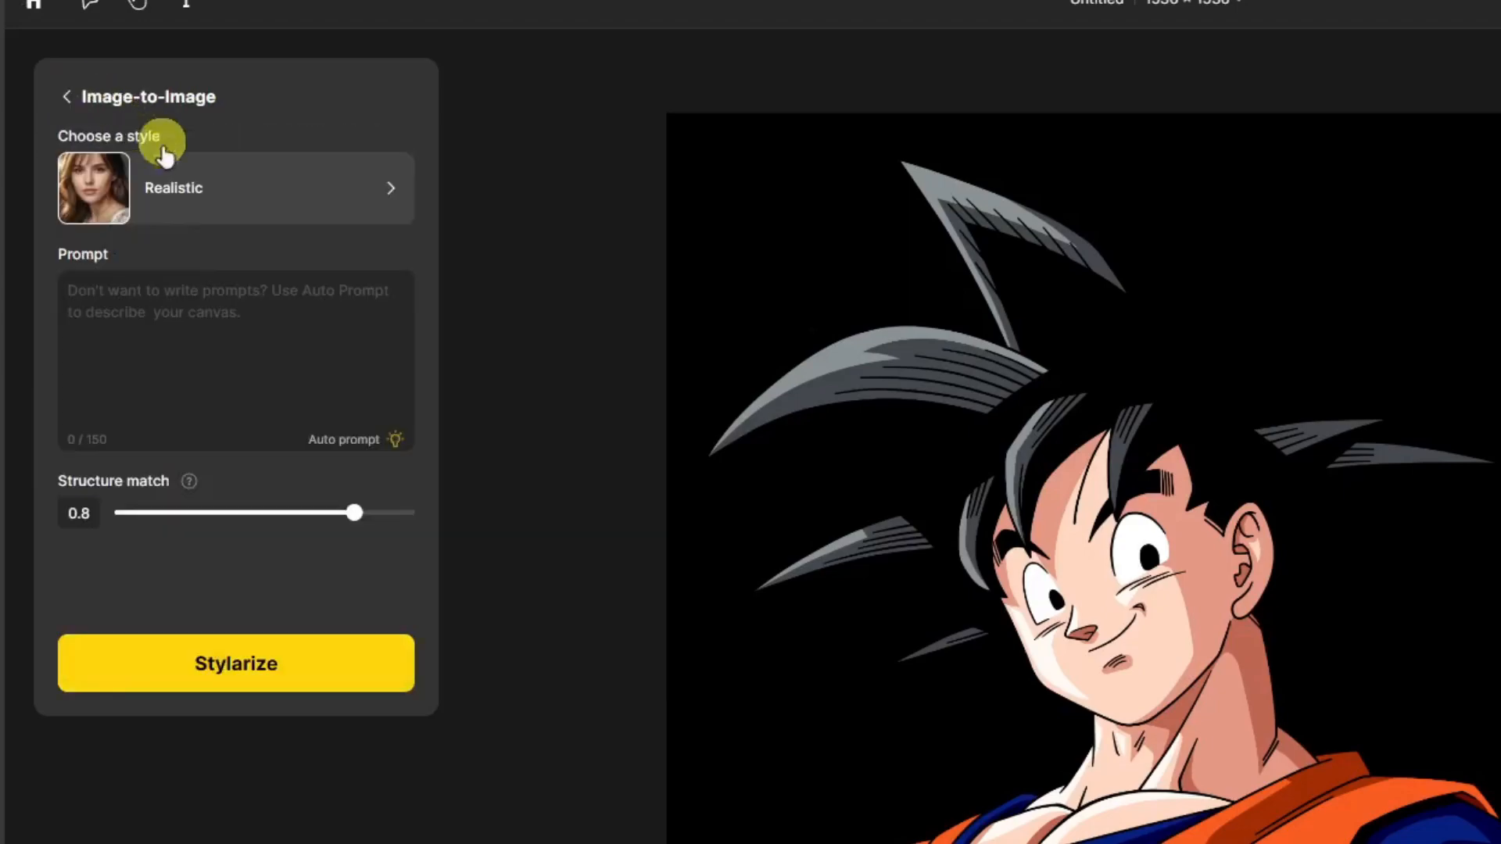
# Generate stylized versions of the canvas using an automatically written prompt and a structure match of 1
pyautogui.click(259, 334)
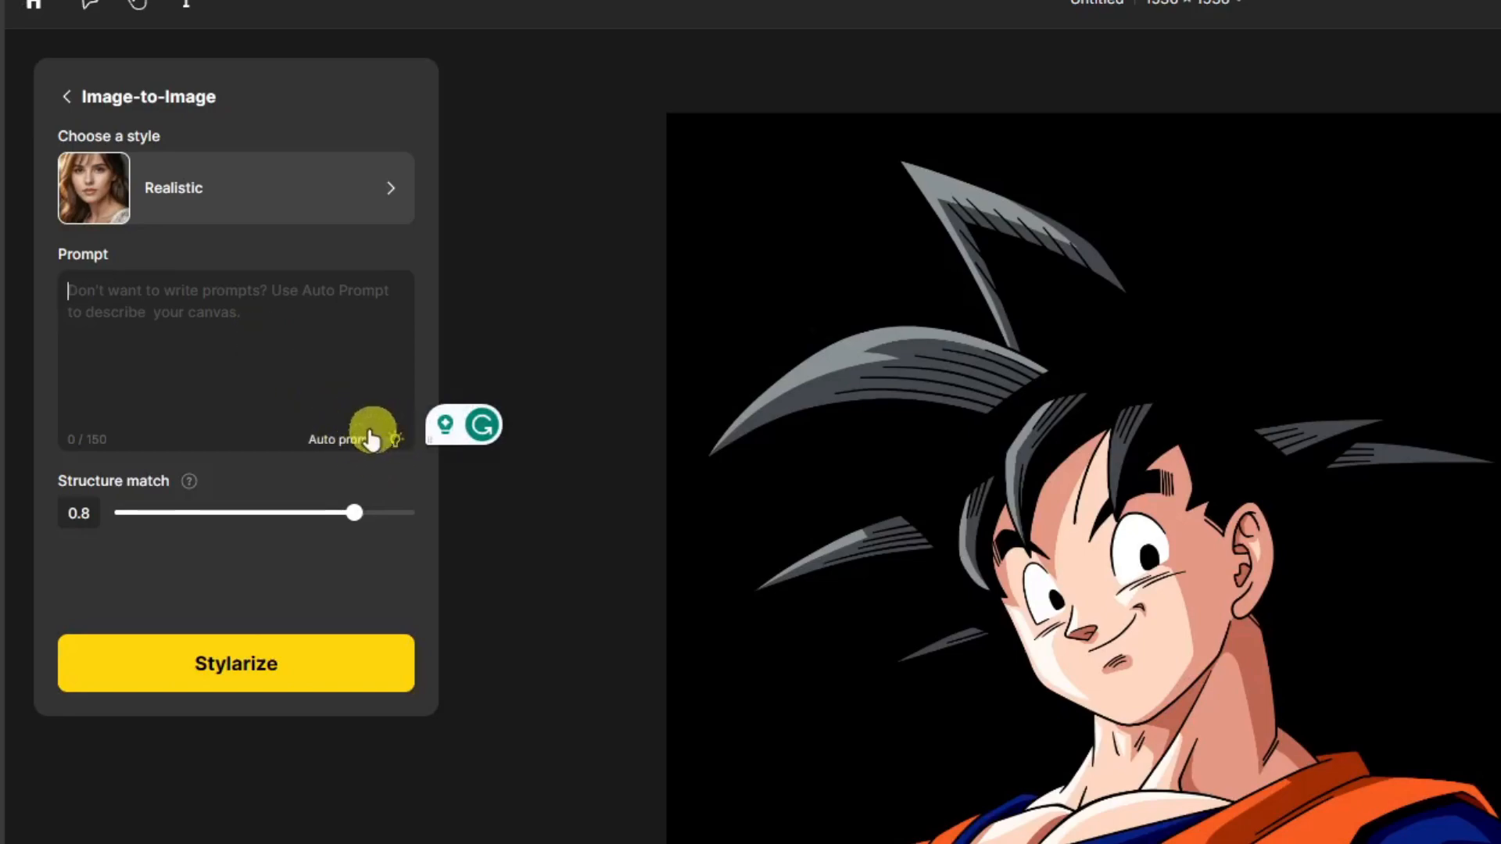
pyautogui.click(397, 444)
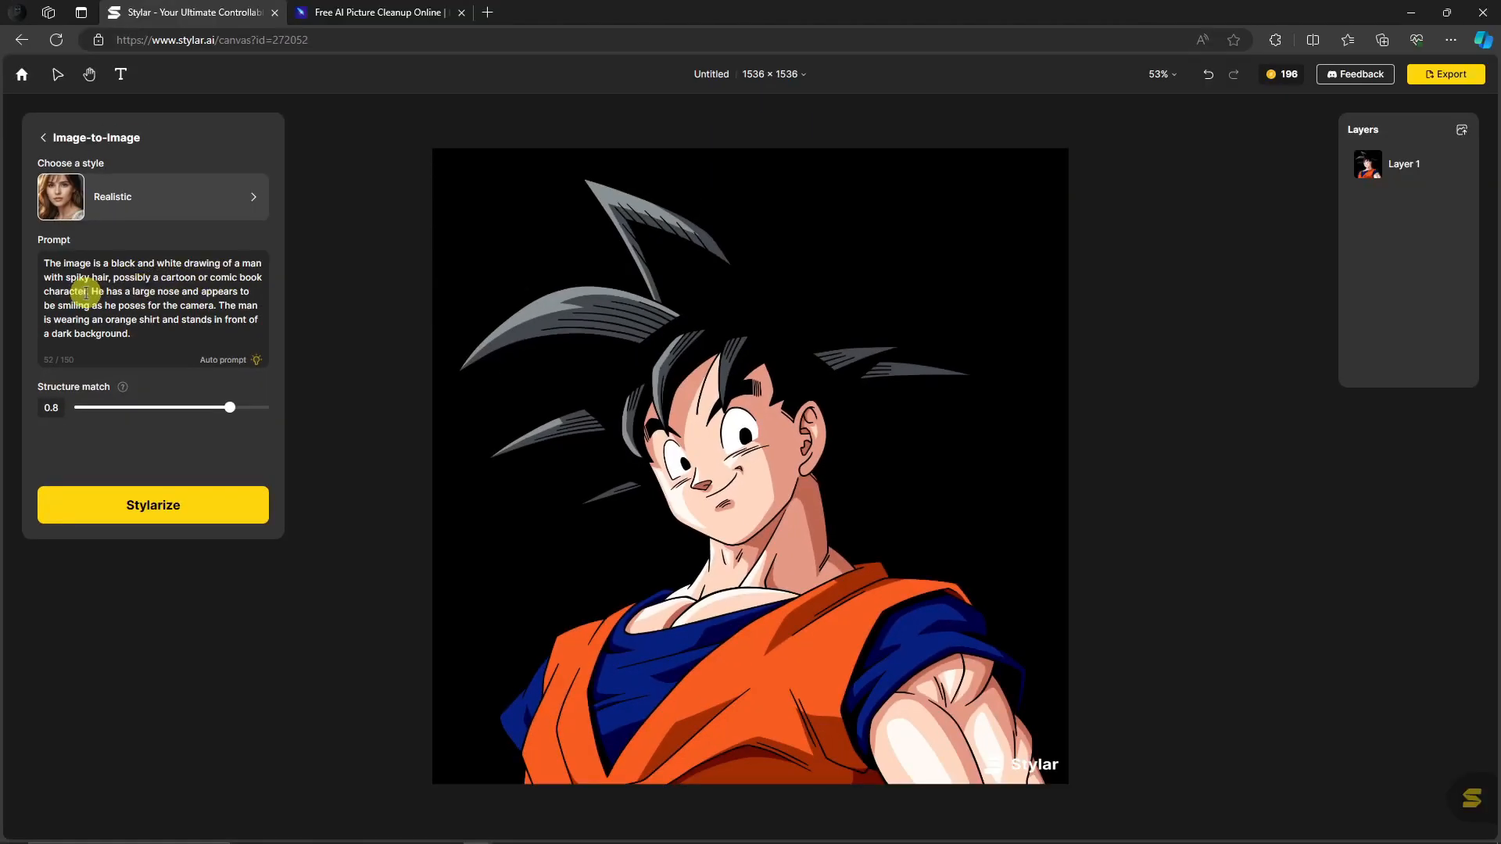
pyautogui.moveTo(229, 407); pyautogui.dragTo(315, 409)
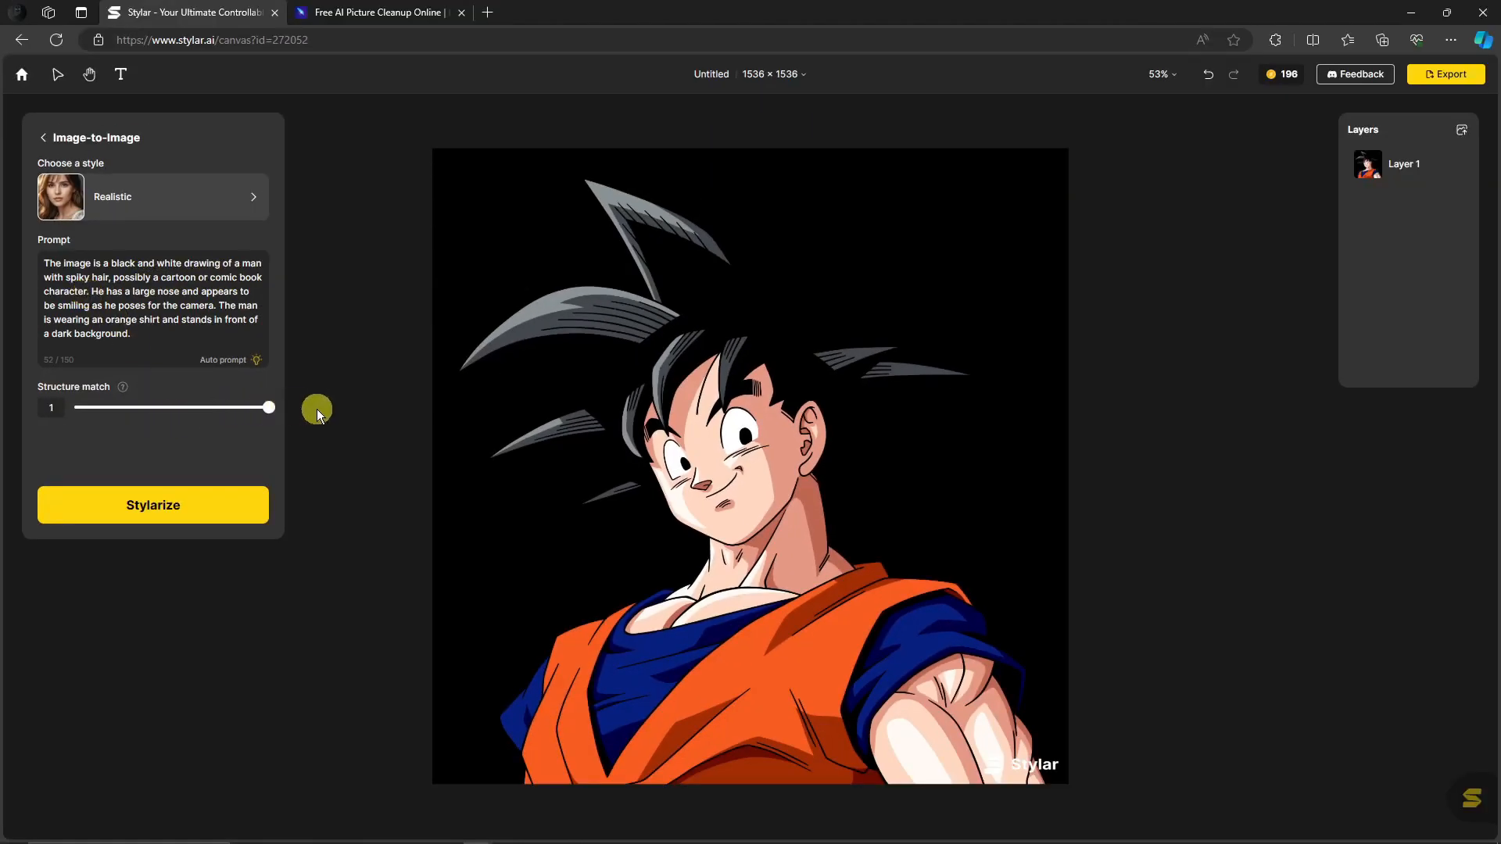
pyautogui.click(219, 505)
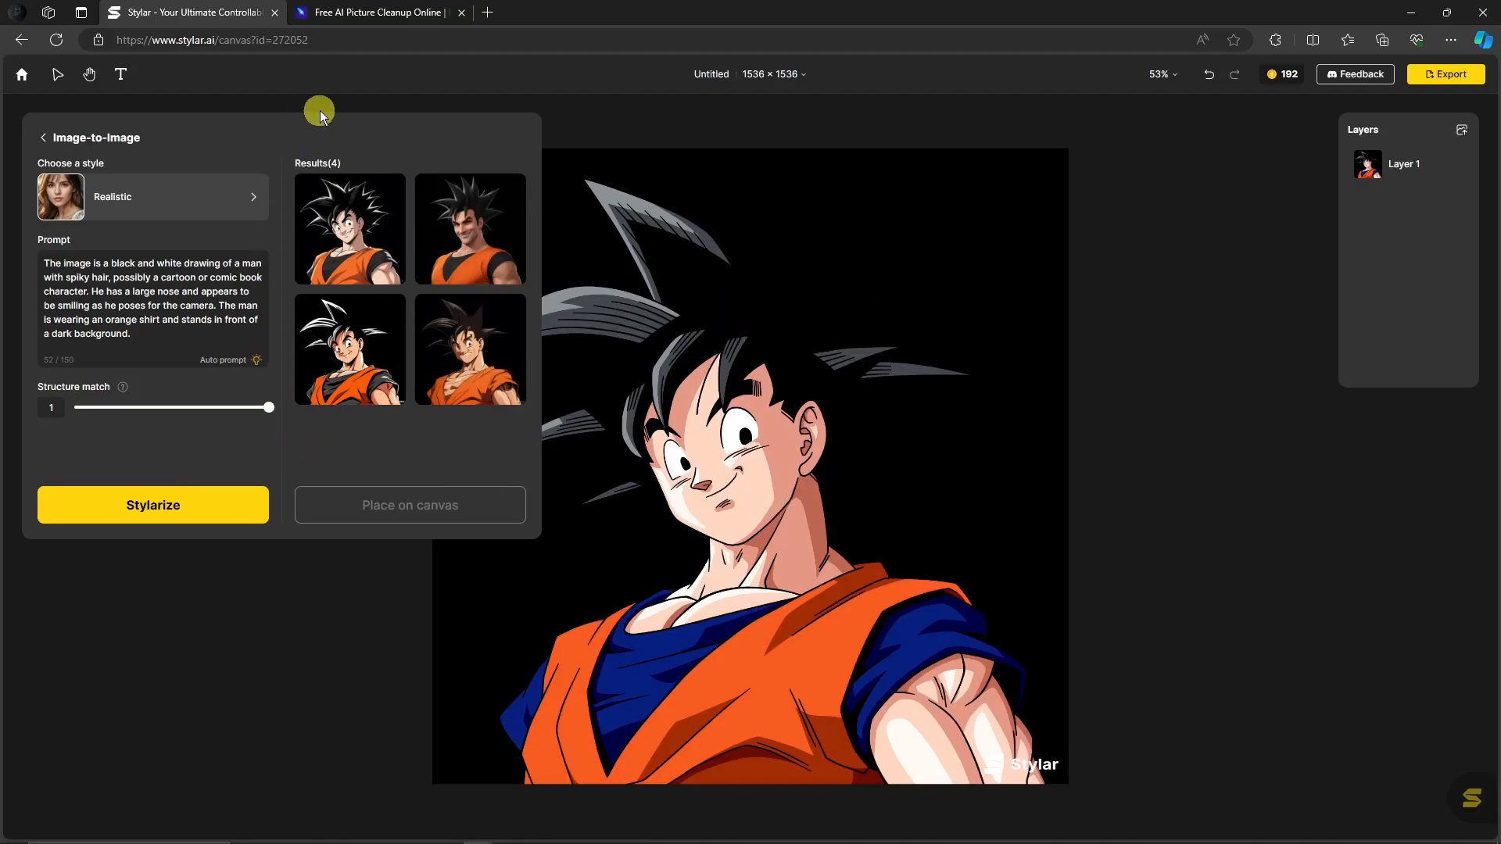
# Preview the generated results and place the two in the first row on the canvas
pyautogui.moveTo(348, 225)
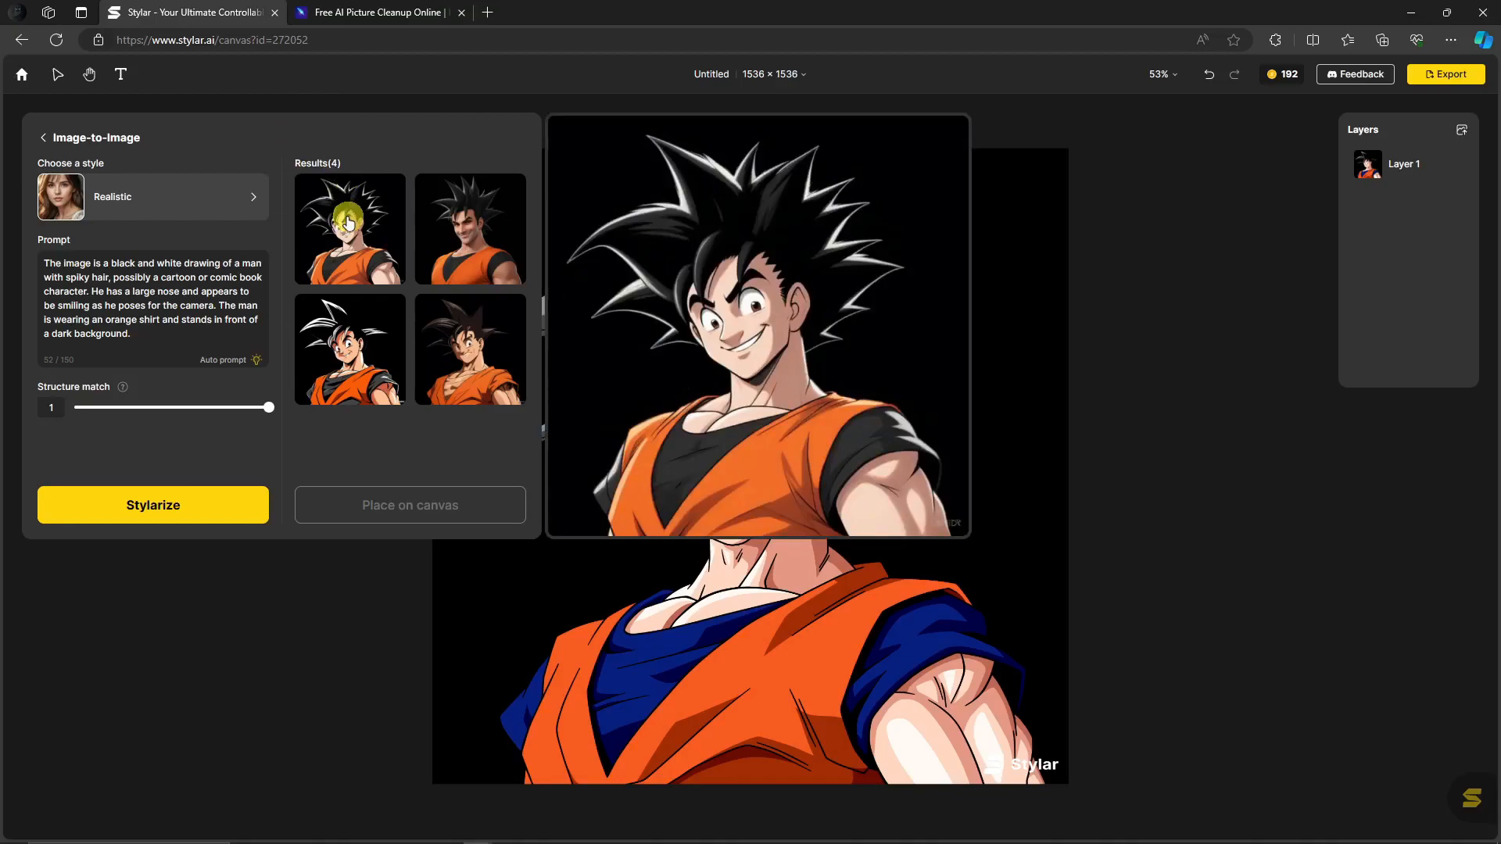
pyautogui.moveTo(482, 231)
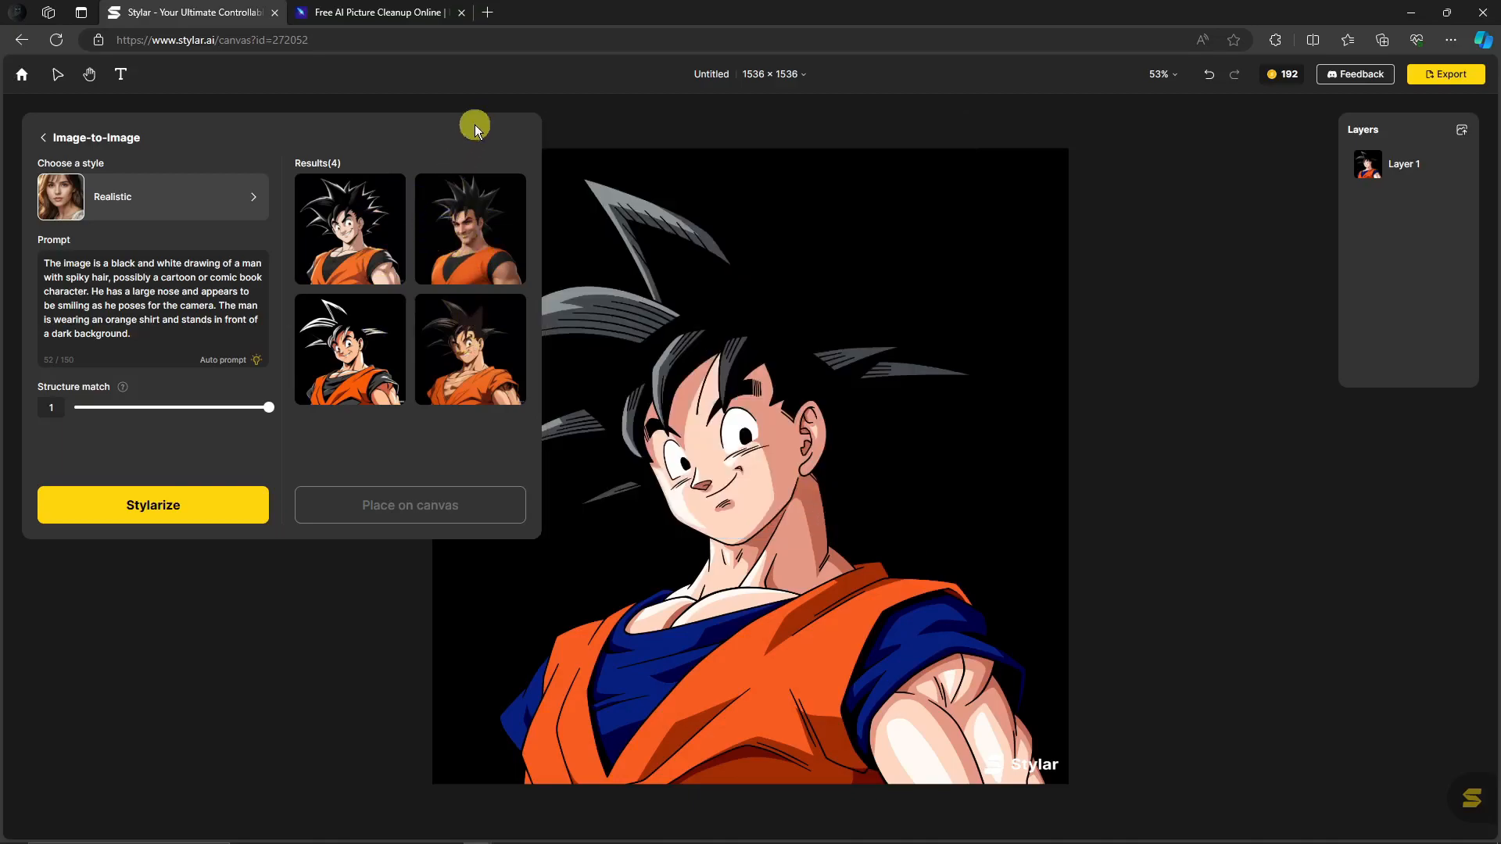
pyautogui.click(476, 212)
pyautogui.click(372, 238)
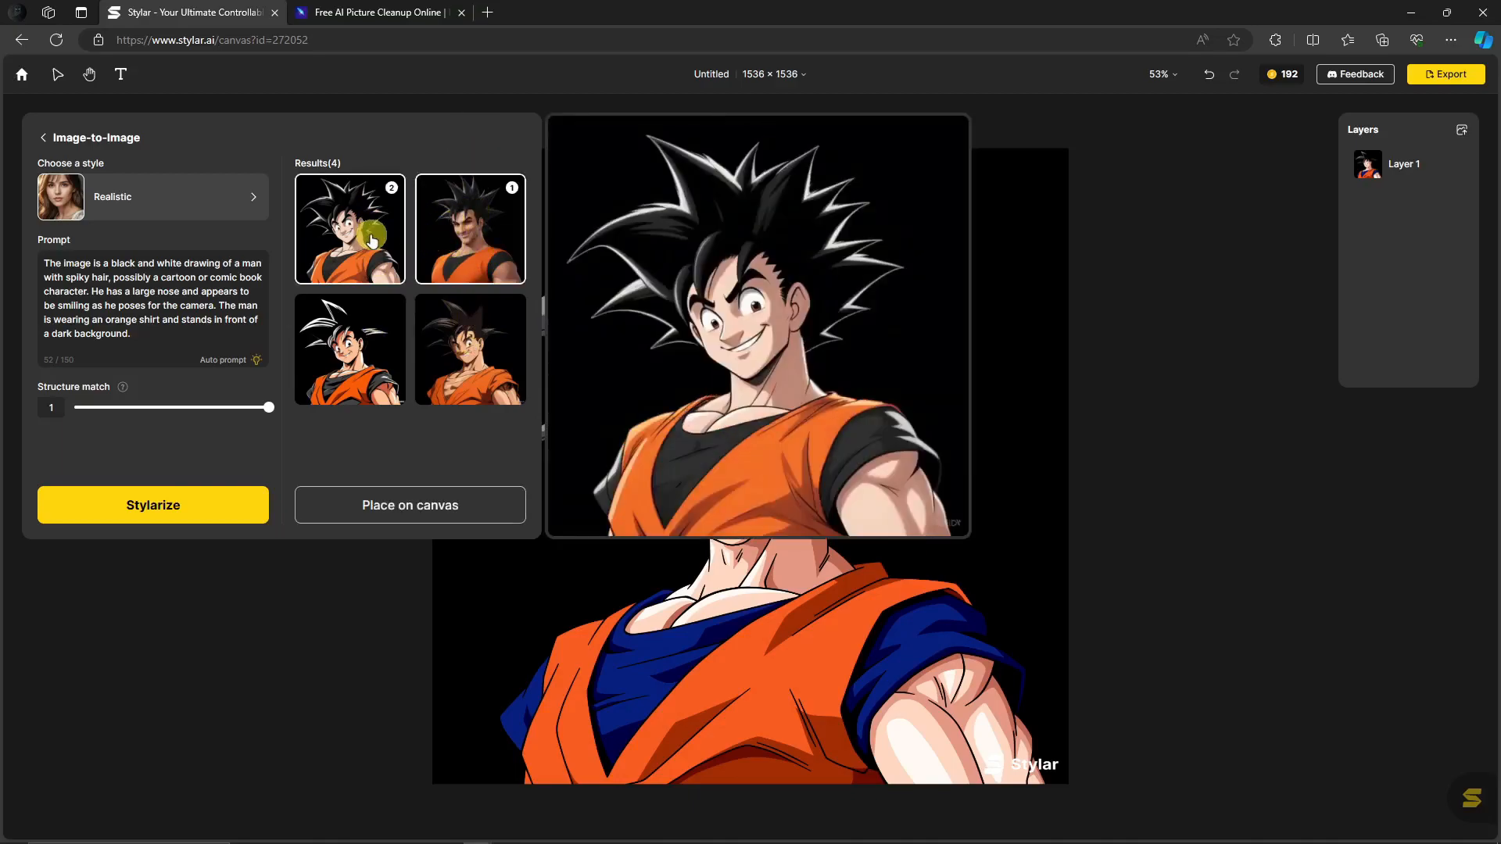
pyautogui.click(426, 510)
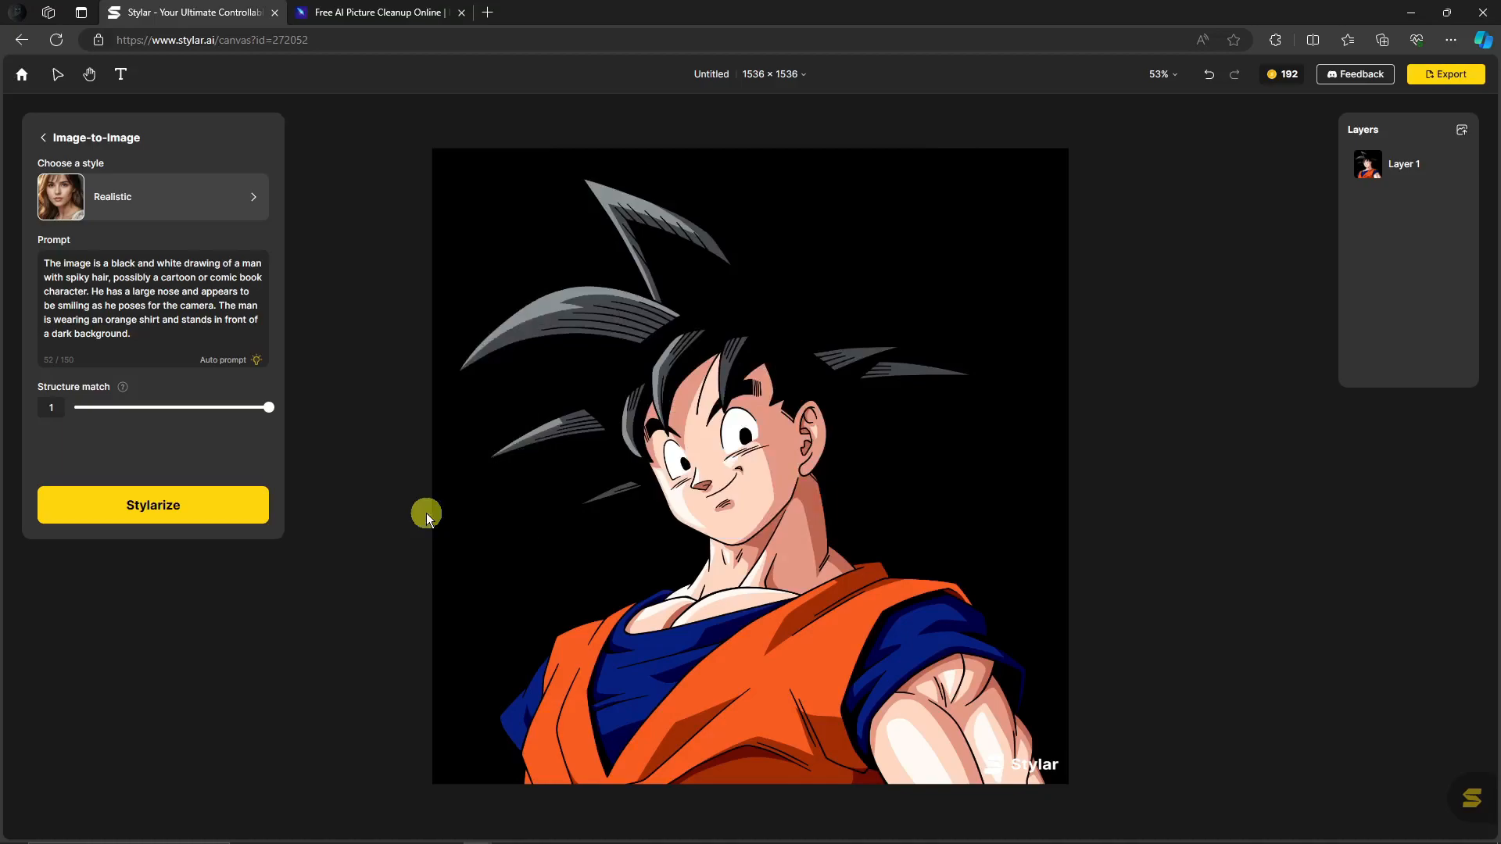
pyautogui.click(1424, 335)
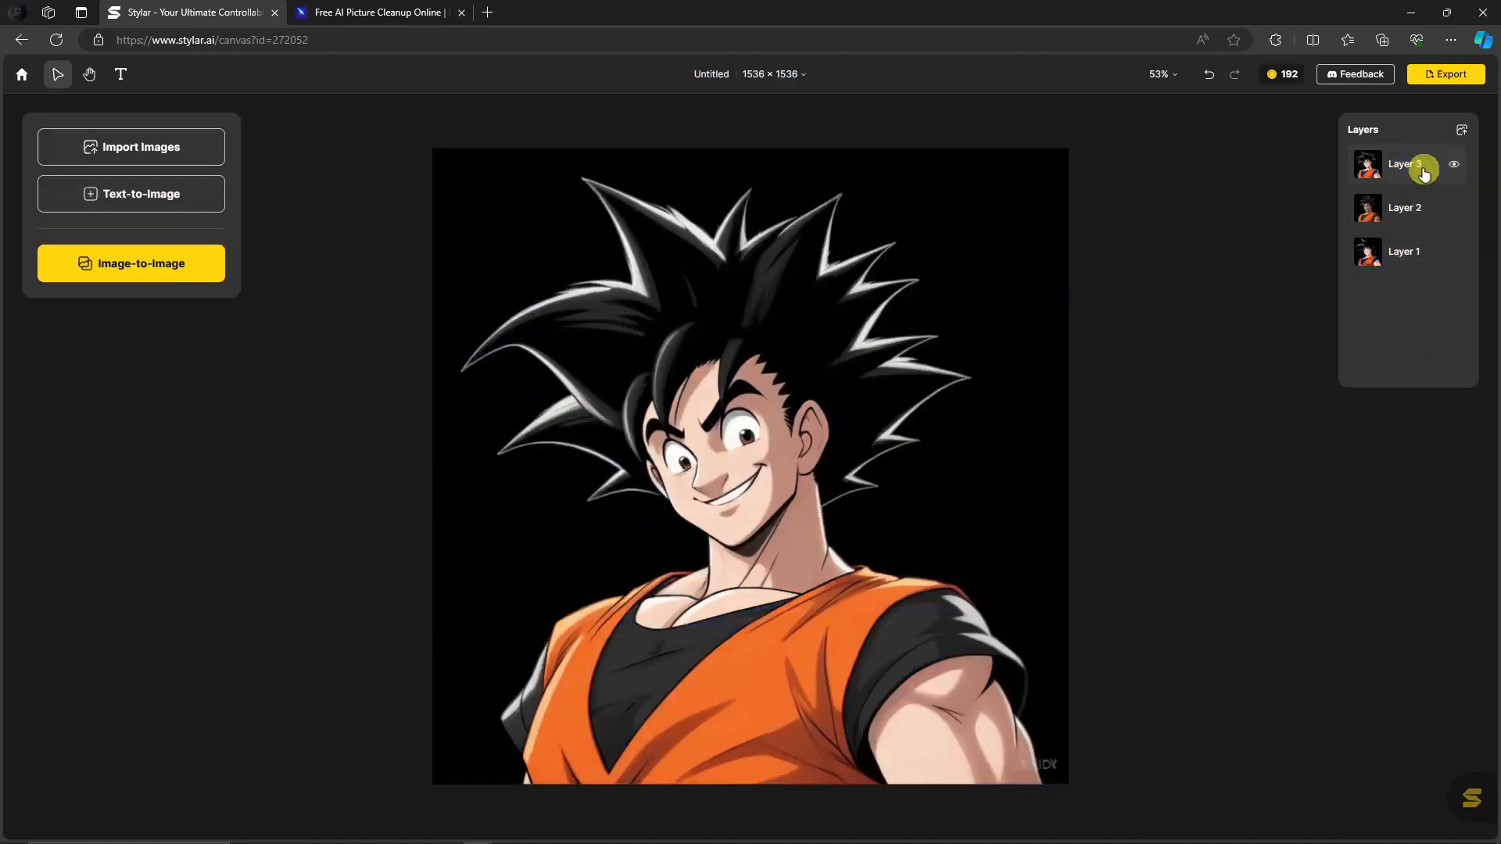
# Examine the export options, including the one for exporting all layers
pyautogui.click(1445, 74)
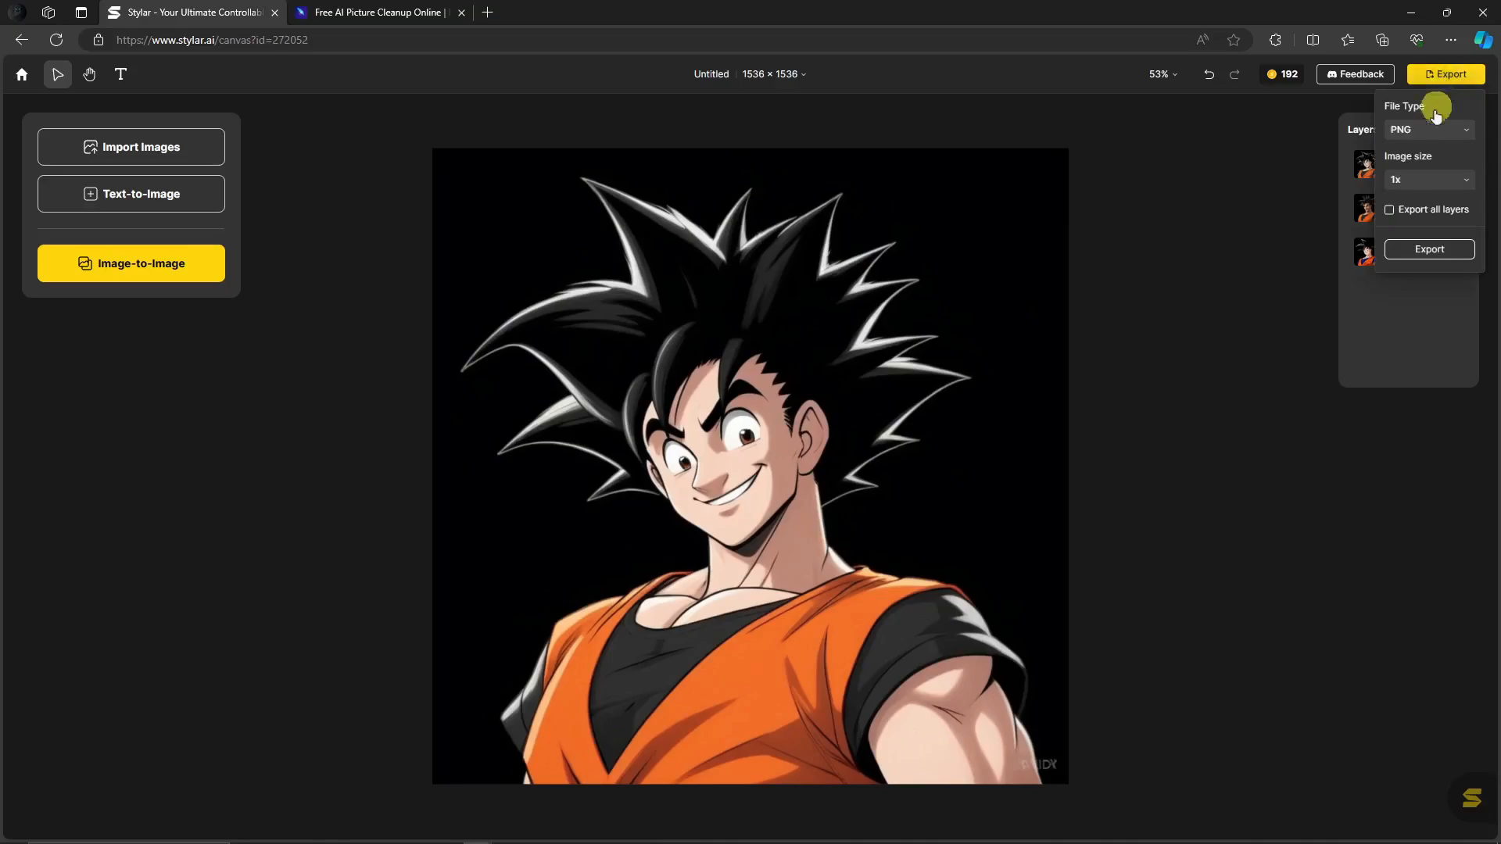
pyautogui.click(1390, 210)
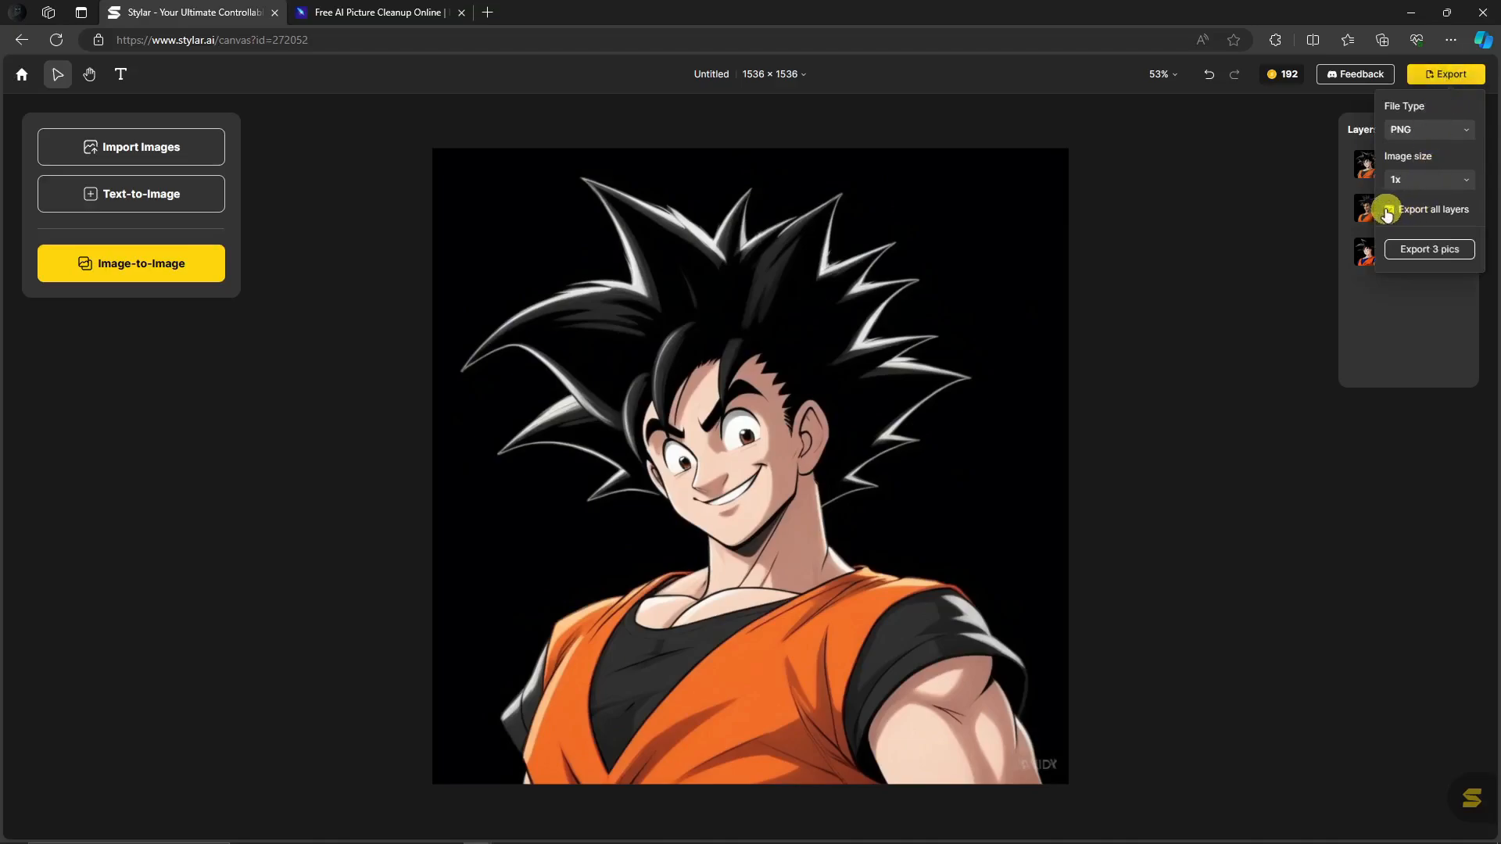
pyautogui.click(1377, 304)
pyautogui.click(1426, 81)
pyautogui.click(1390, 209)
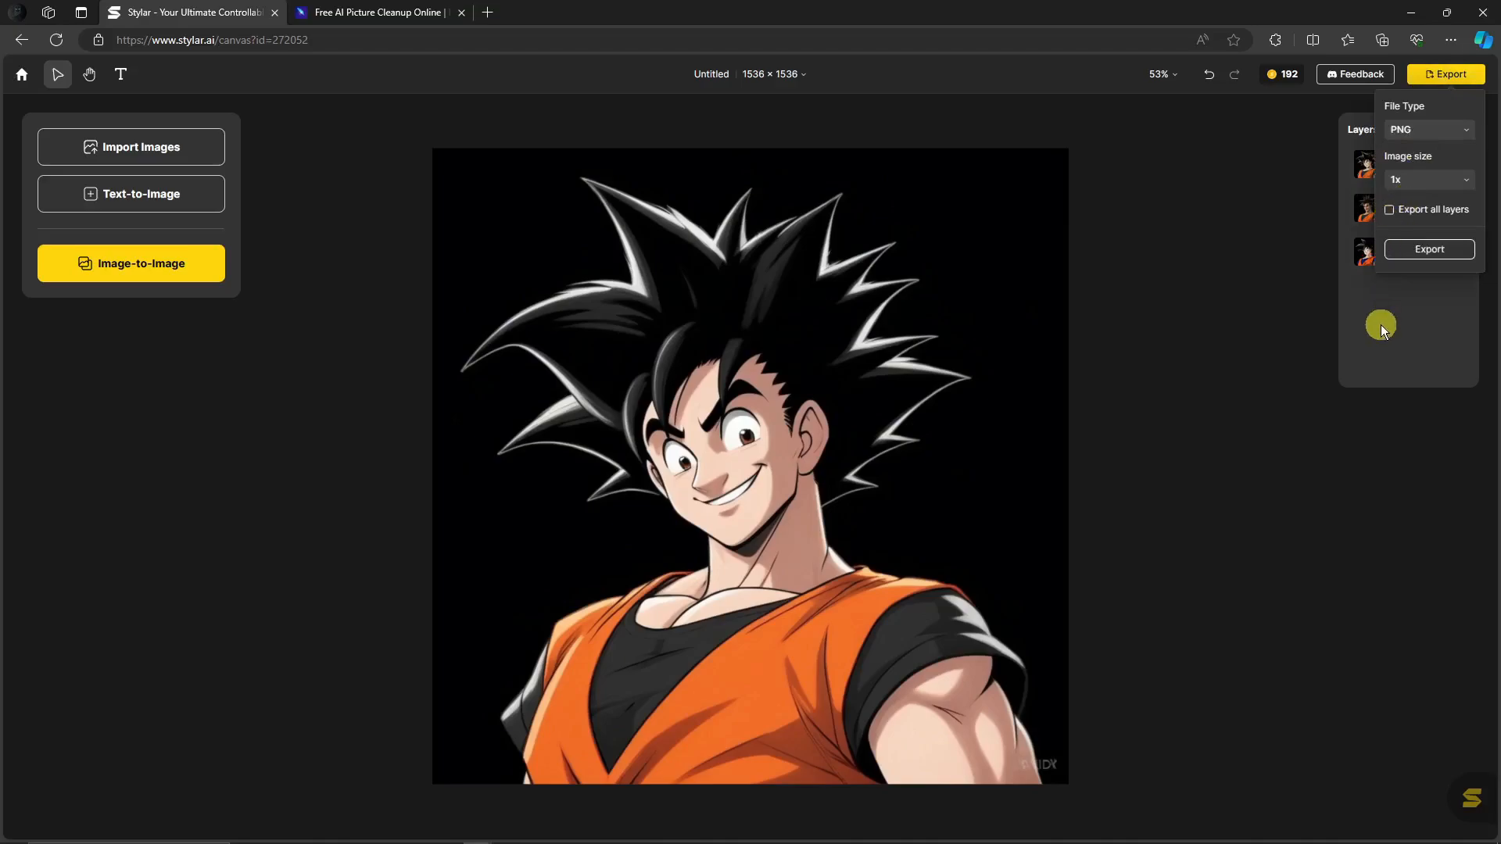
pyautogui.click(1382, 329)
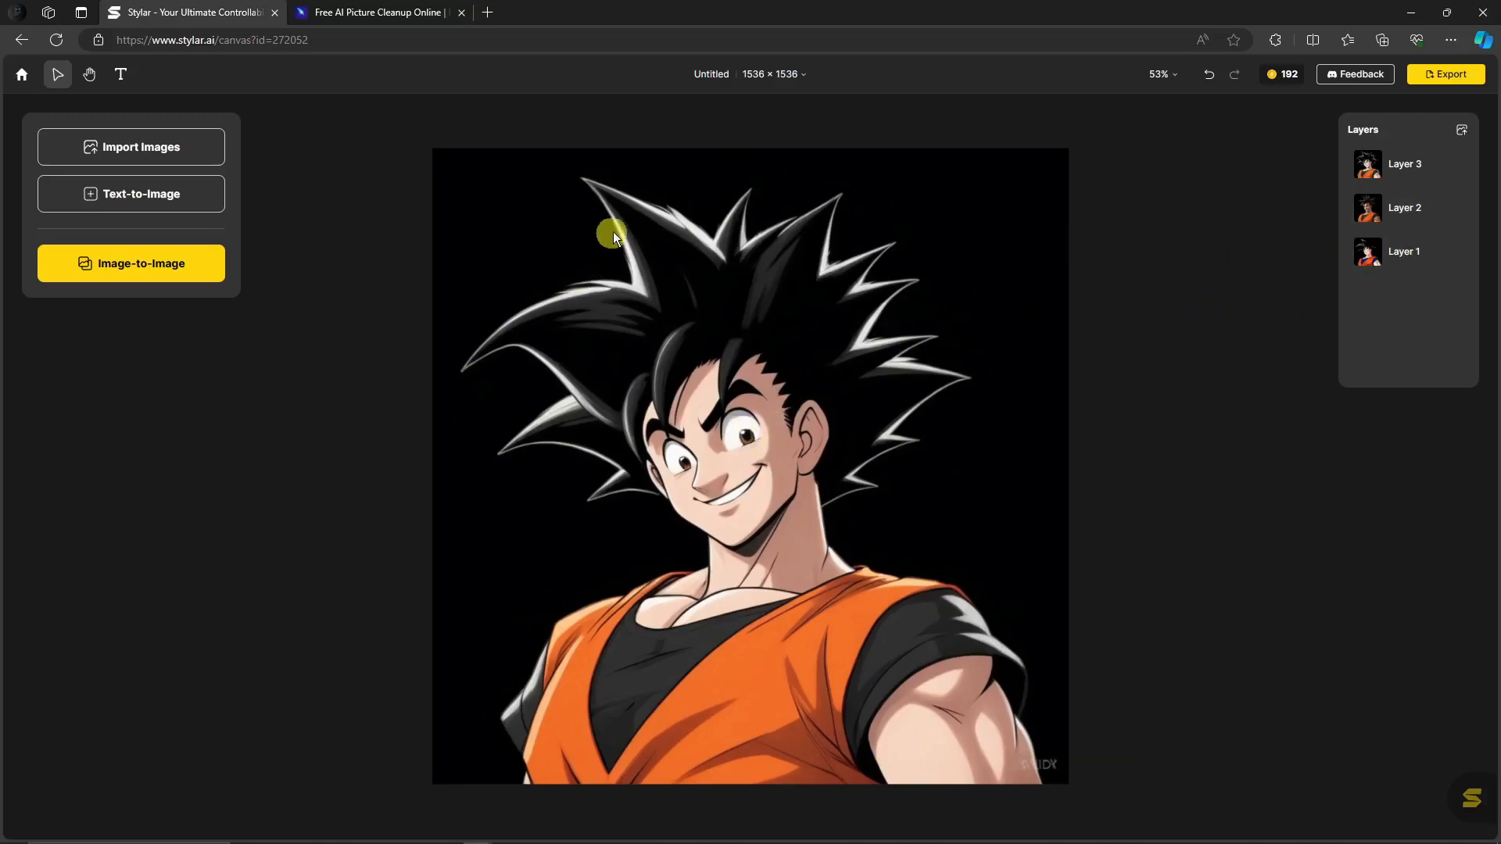
# Delete Layer 3 and the original Layer 1, keeping only the realistic version in Layer 2
pyautogui.click(1380, 208)
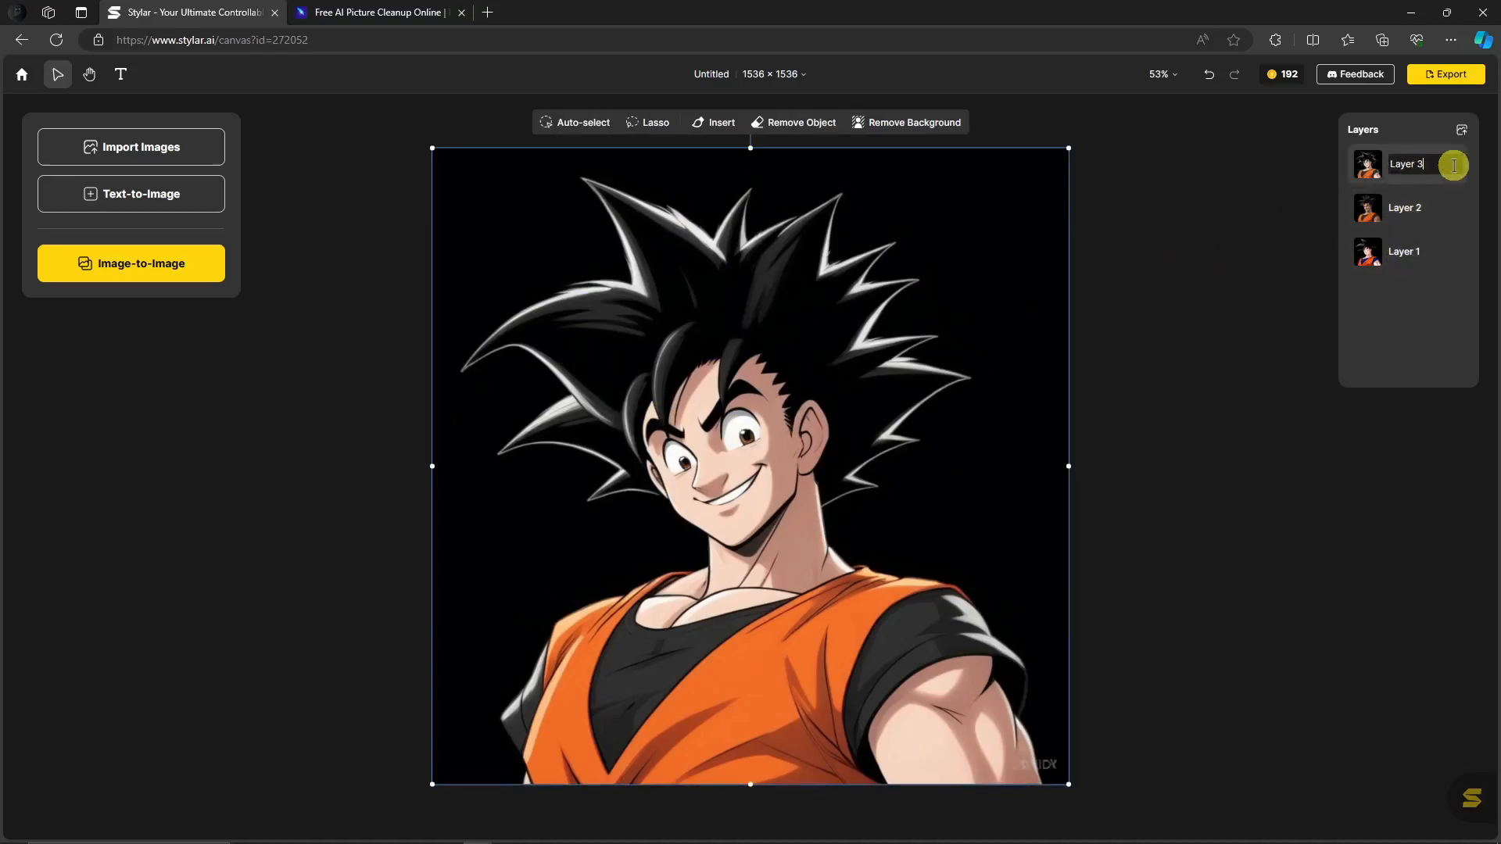
pyautogui.click(1203, 298)
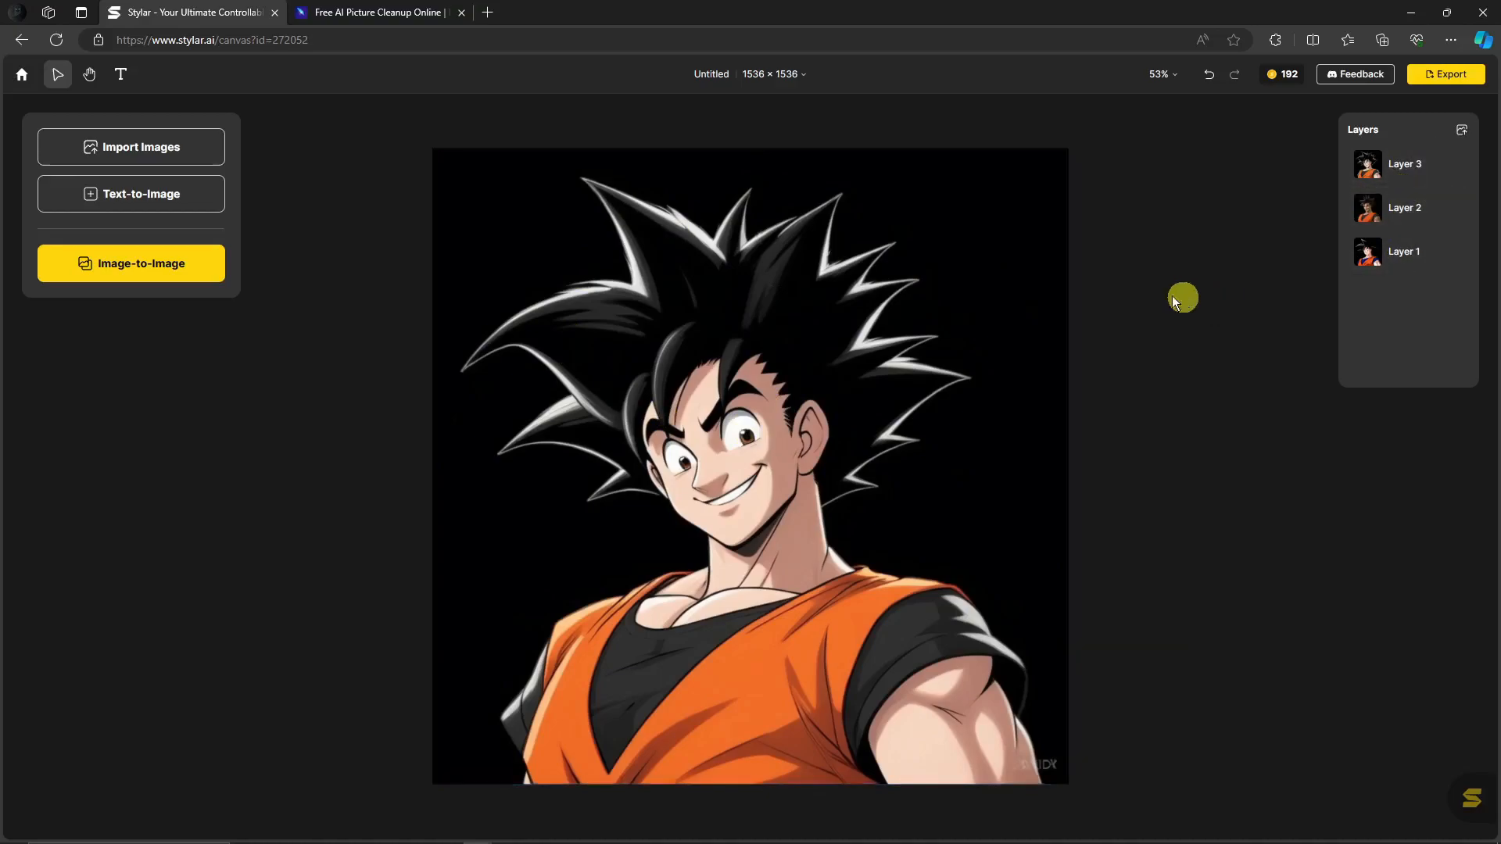
pyautogui.click(720, 298)
pyautogui.moveTo(783, 291); pyautogui.dragTo(571, 317)
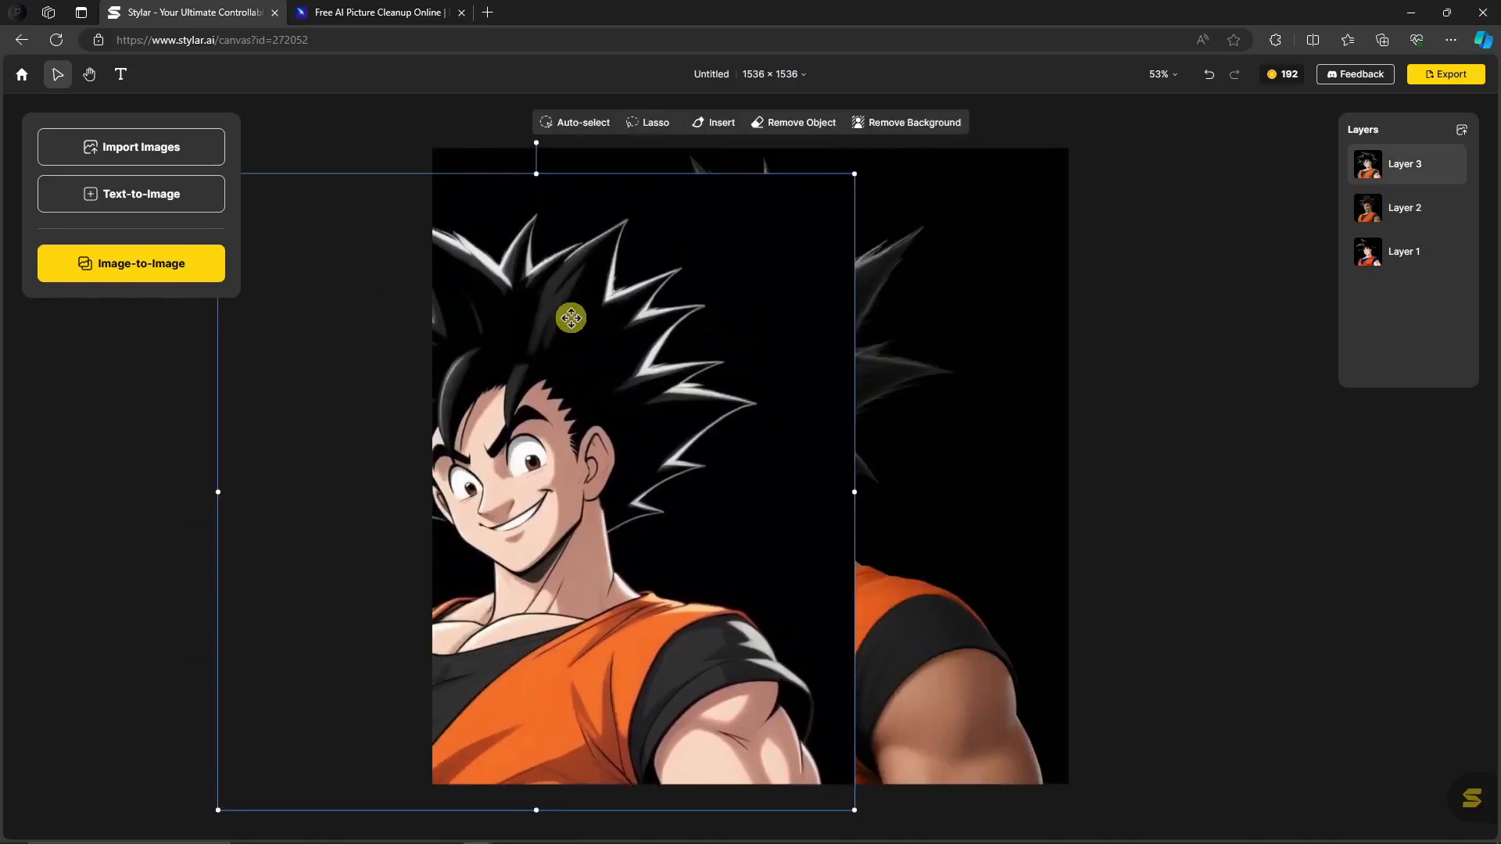
pyautogui.press('Delete')
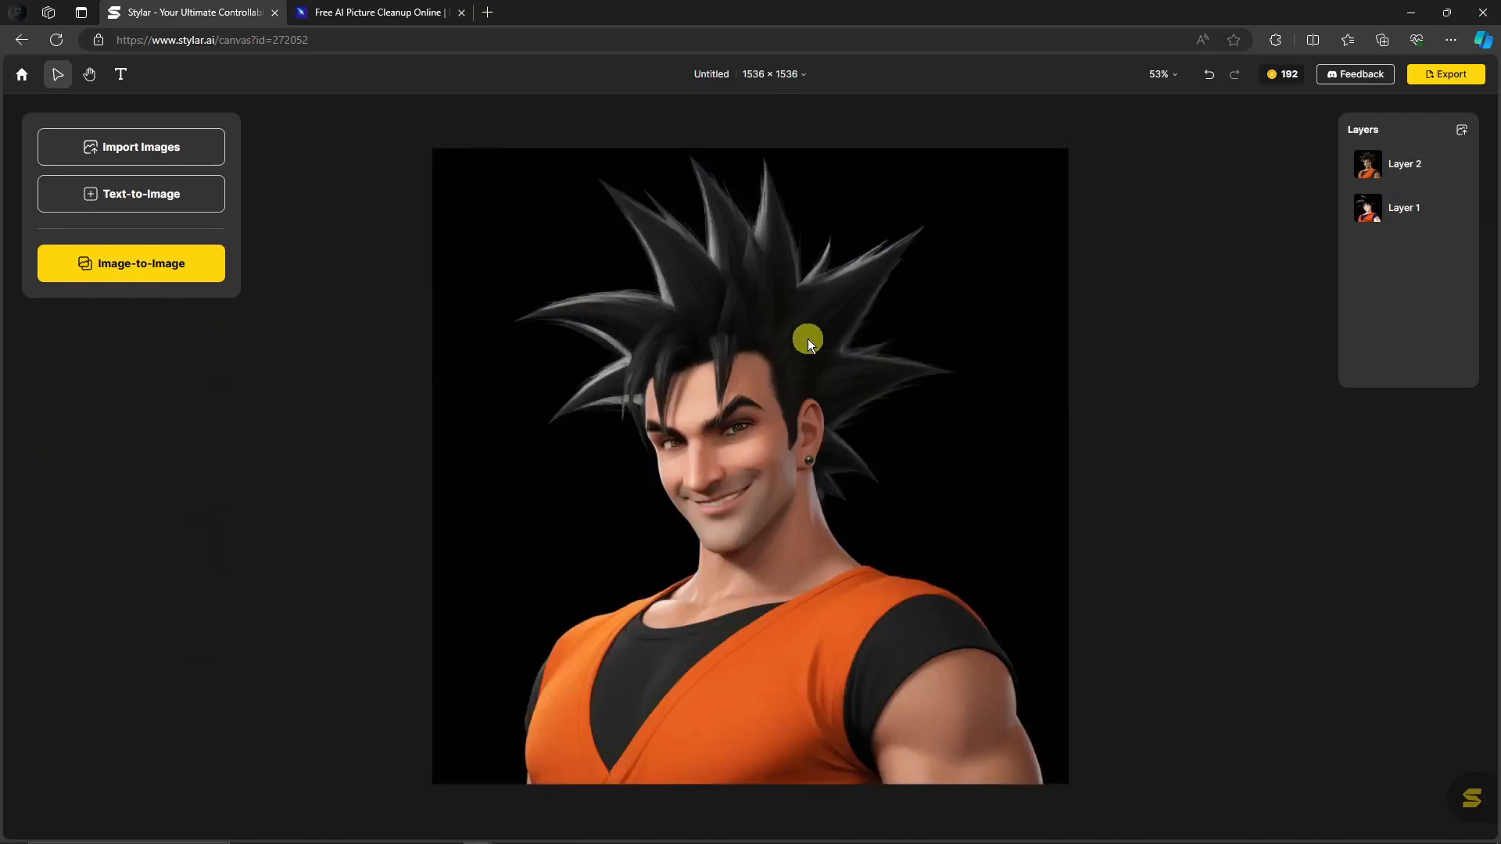
pyautogui.click(1365, 208)
pyautogui.press('Delete')
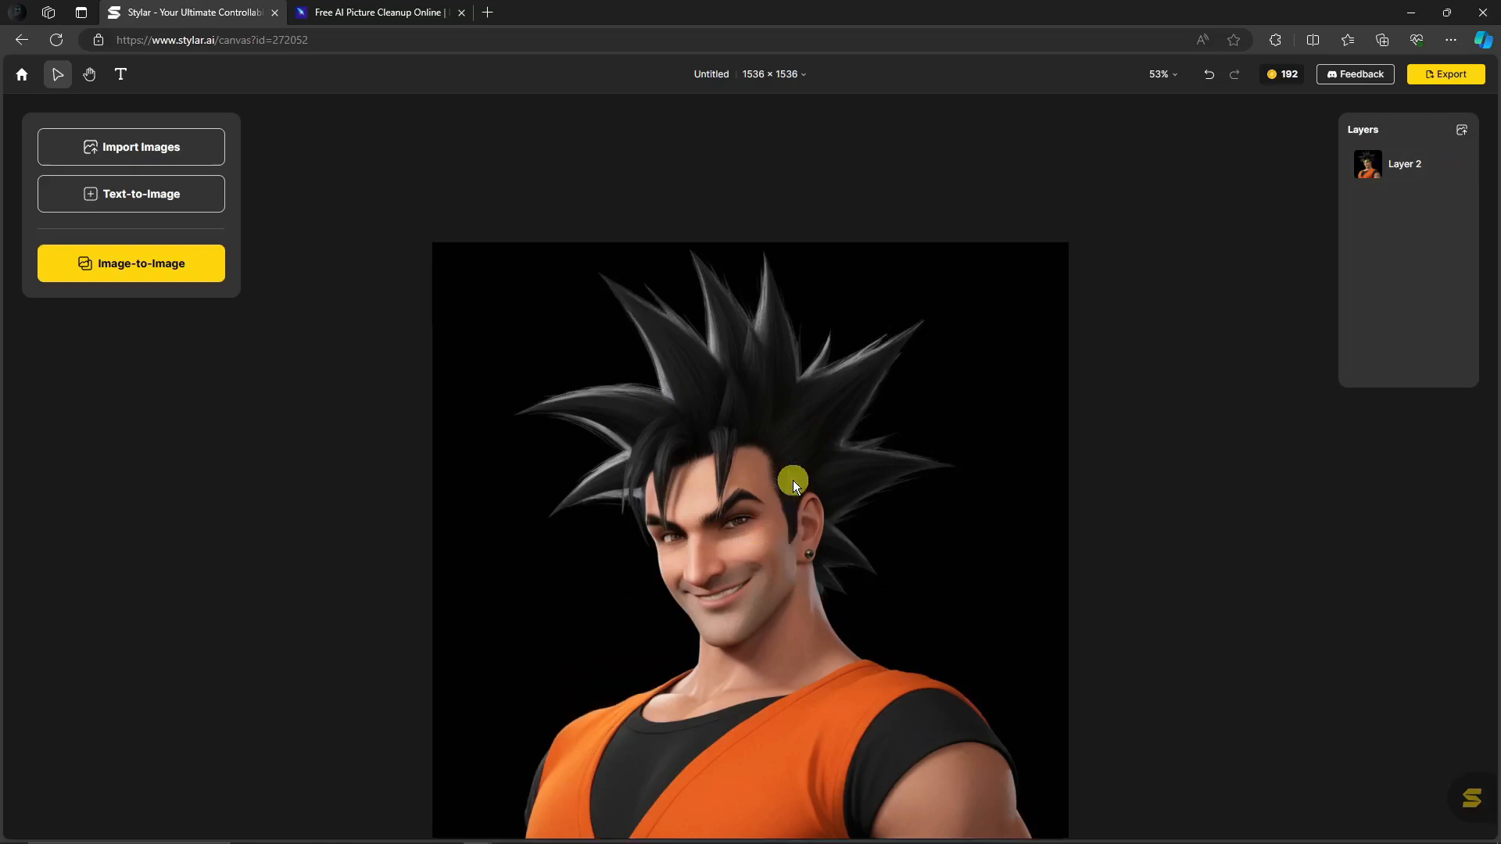
pyautogui.scroll(5, 795, 480)
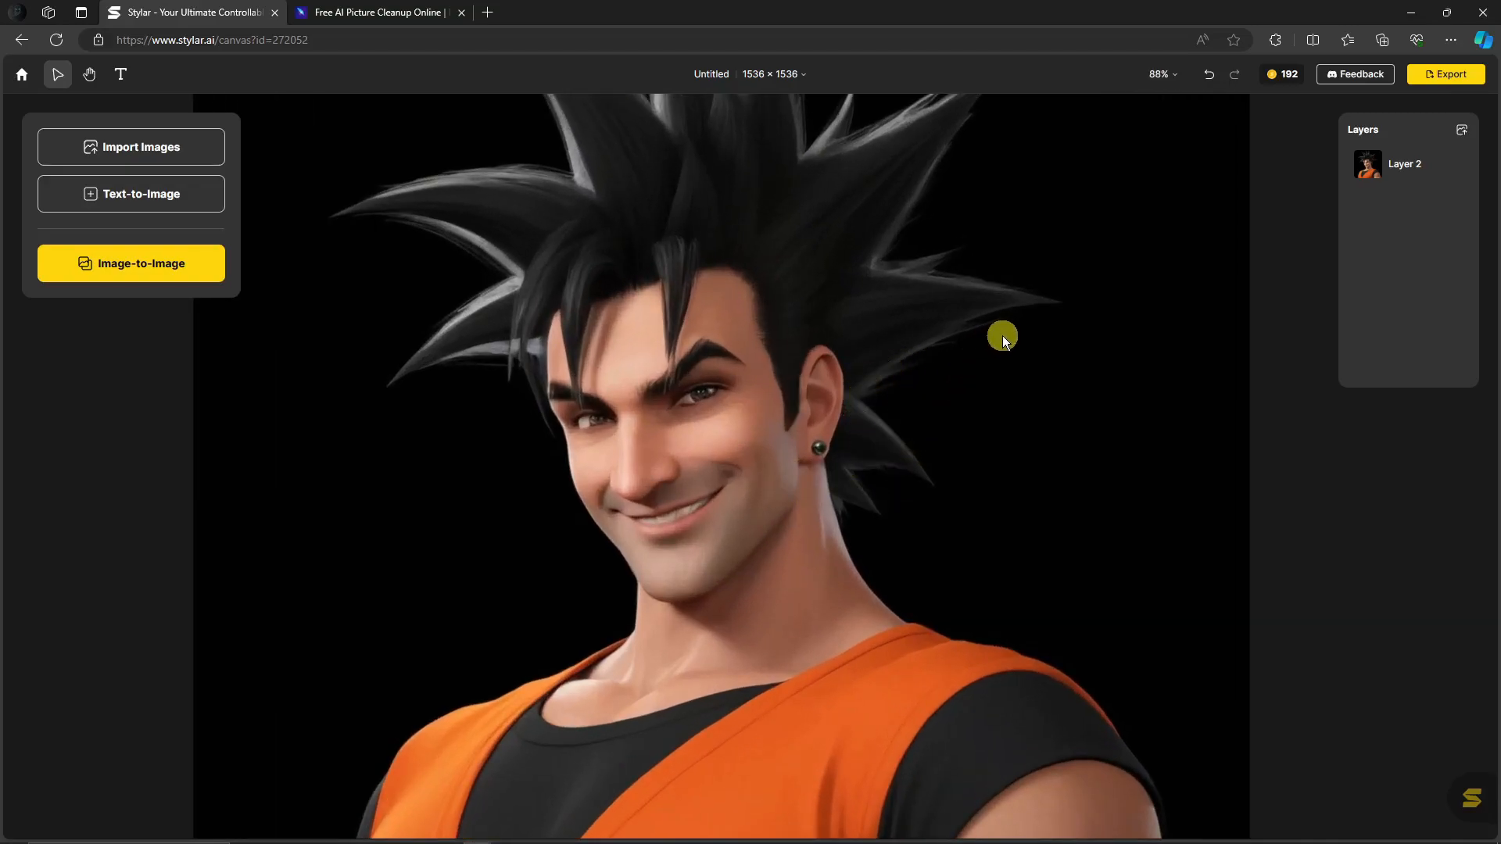
pyautogui.scroll(-2, 864, 349)
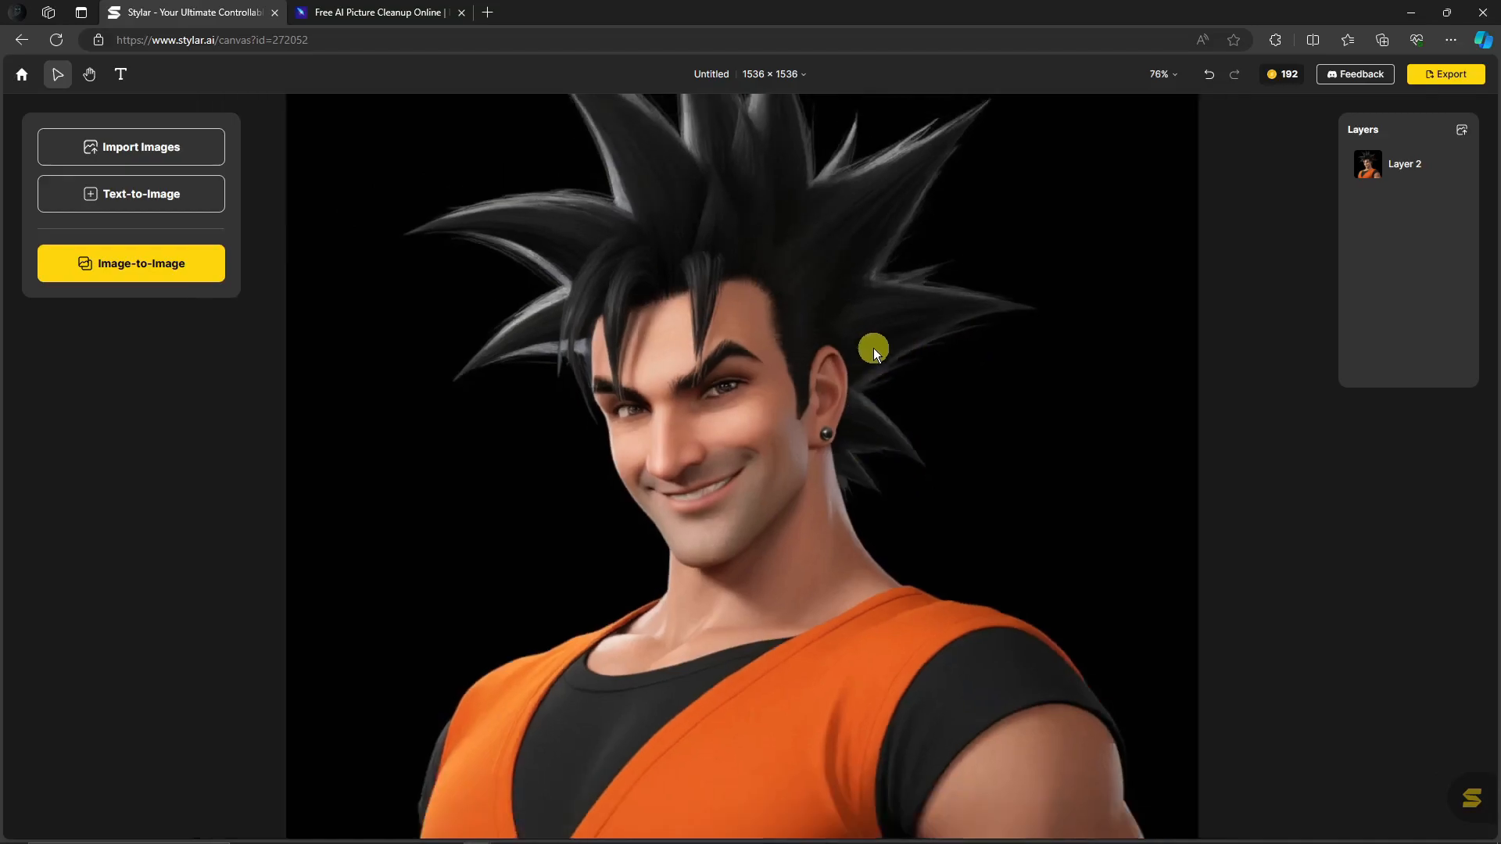
pyautogui.click(888, 343)
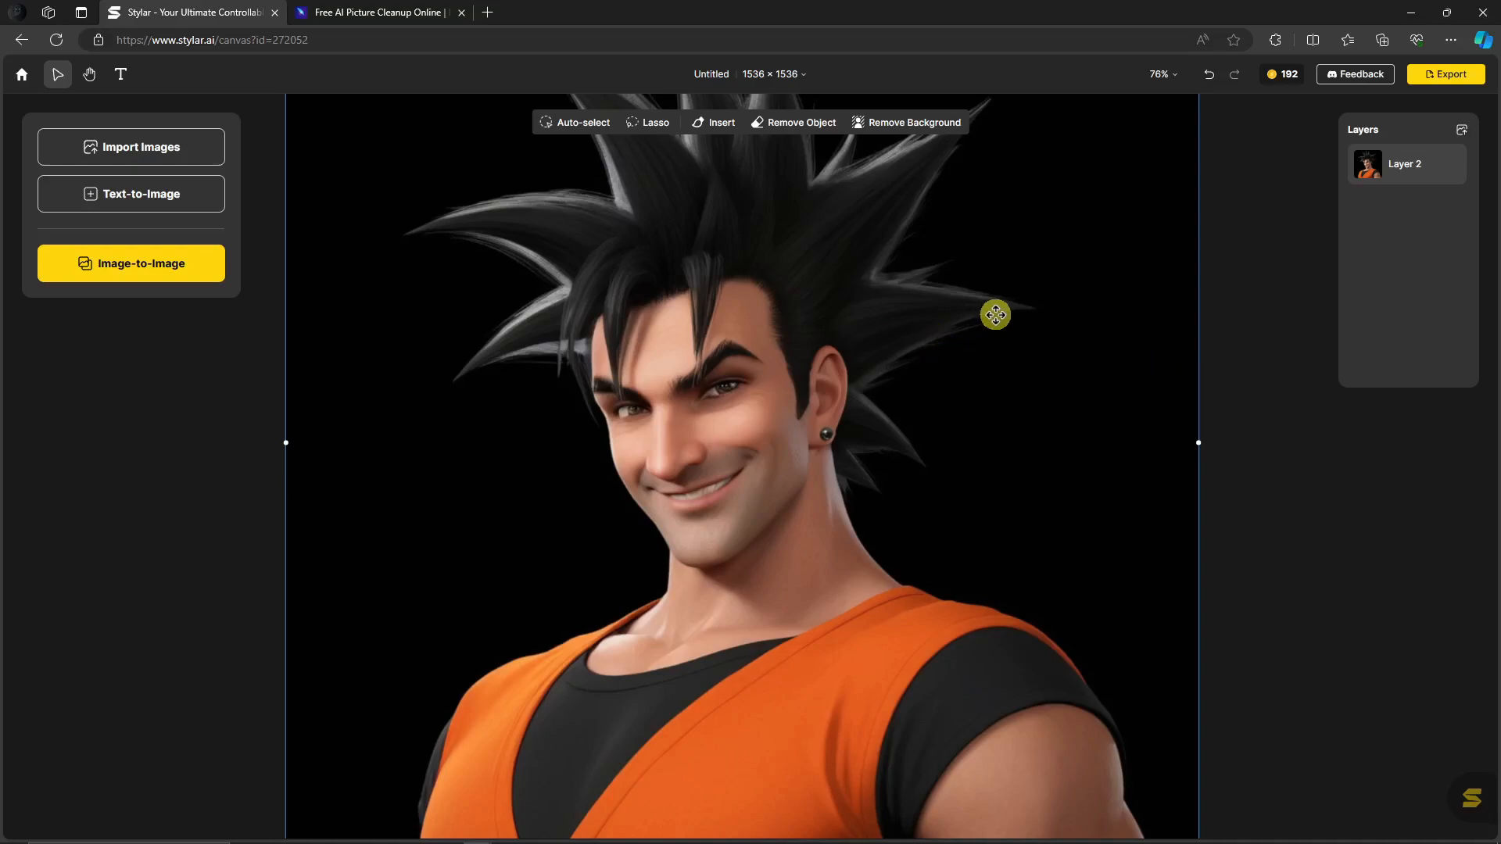
pyautogui.click(797, 122)
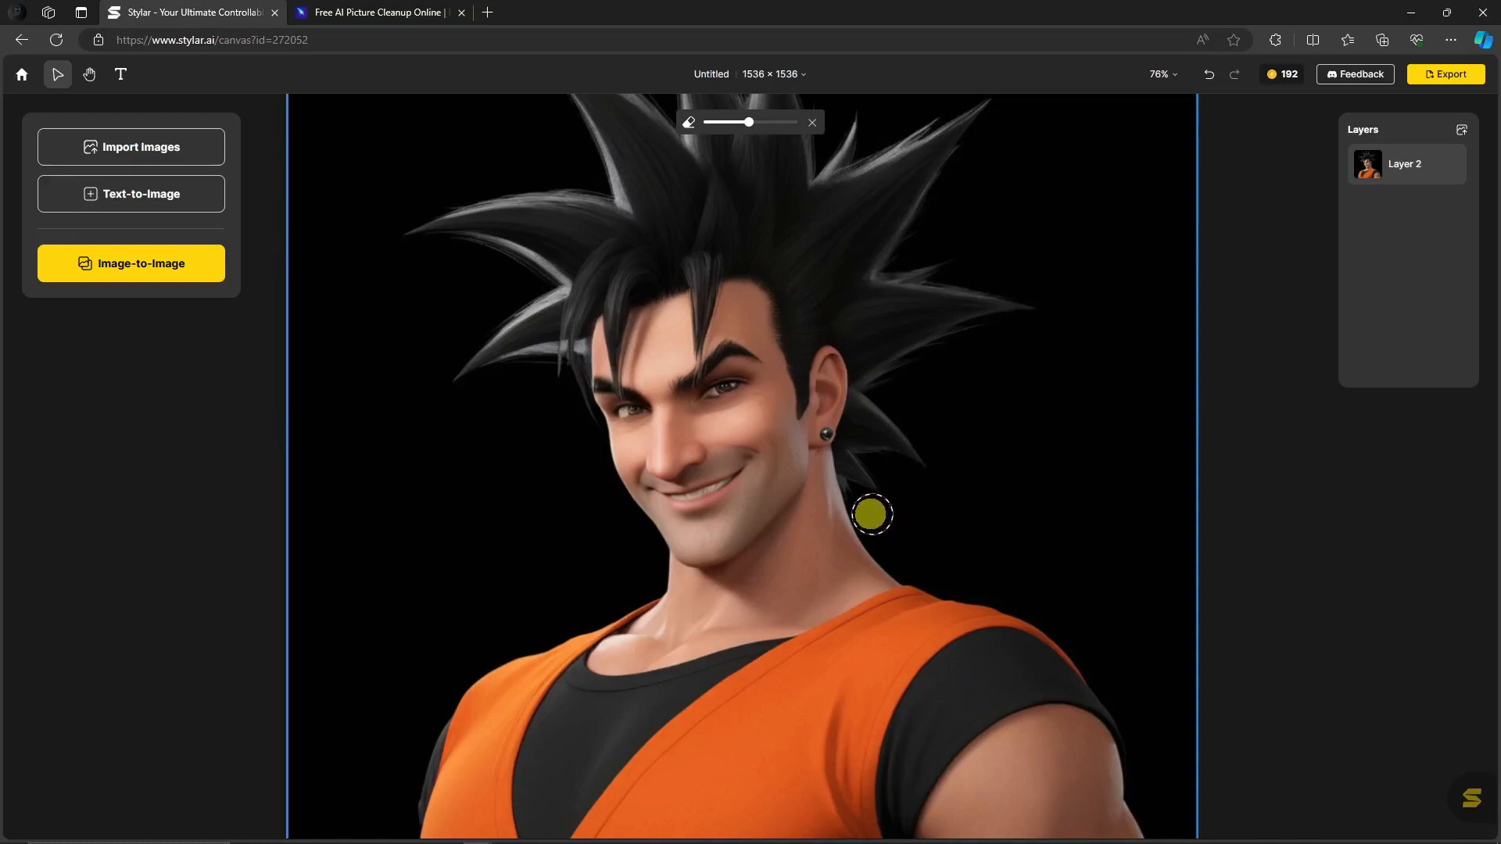
pyautogui.click(850, 494)
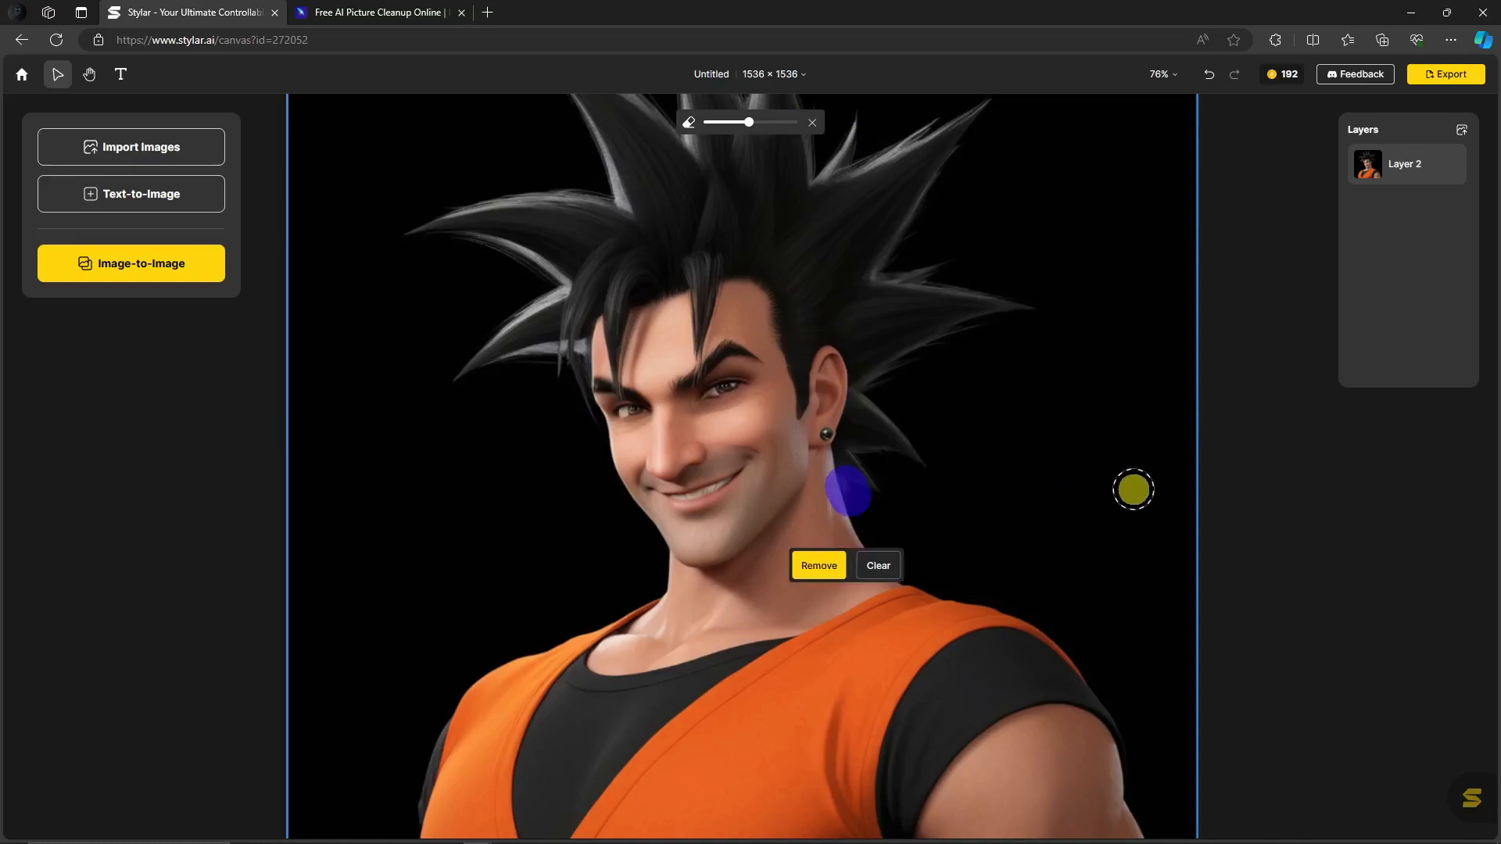
pyautogui.hotkey('ctrl', 'z')
# Remove the stray patches beside the neck and between the hair spikes behind the ear, using Remove Object with a smaller brush
pyautogui.click(798, 152)
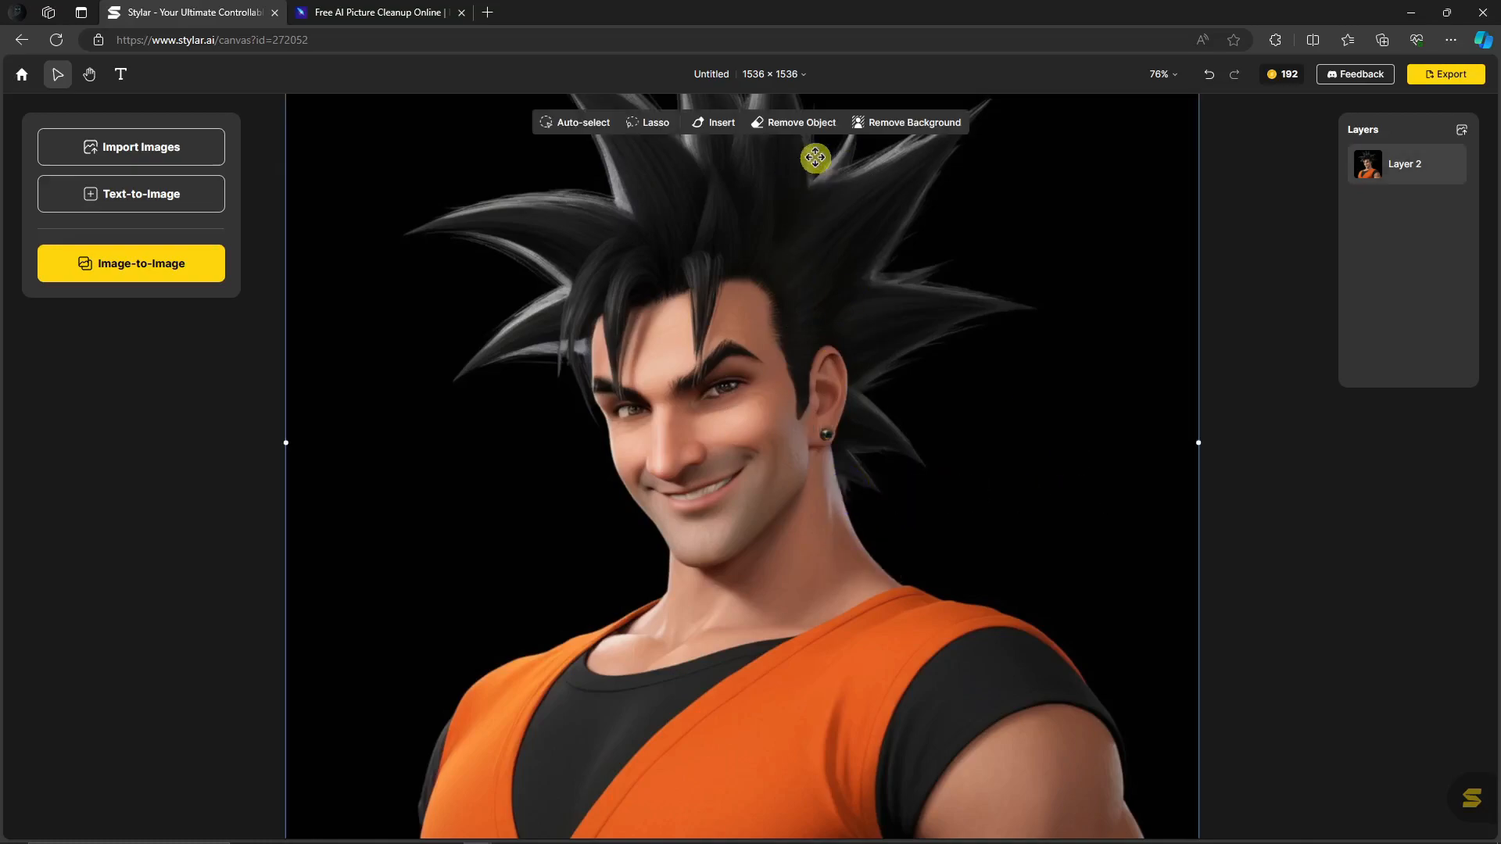
pyautogui.click(801, 122)
pyautogui.moveTo(743, 125); pyautogui.dragTo(714, 123)
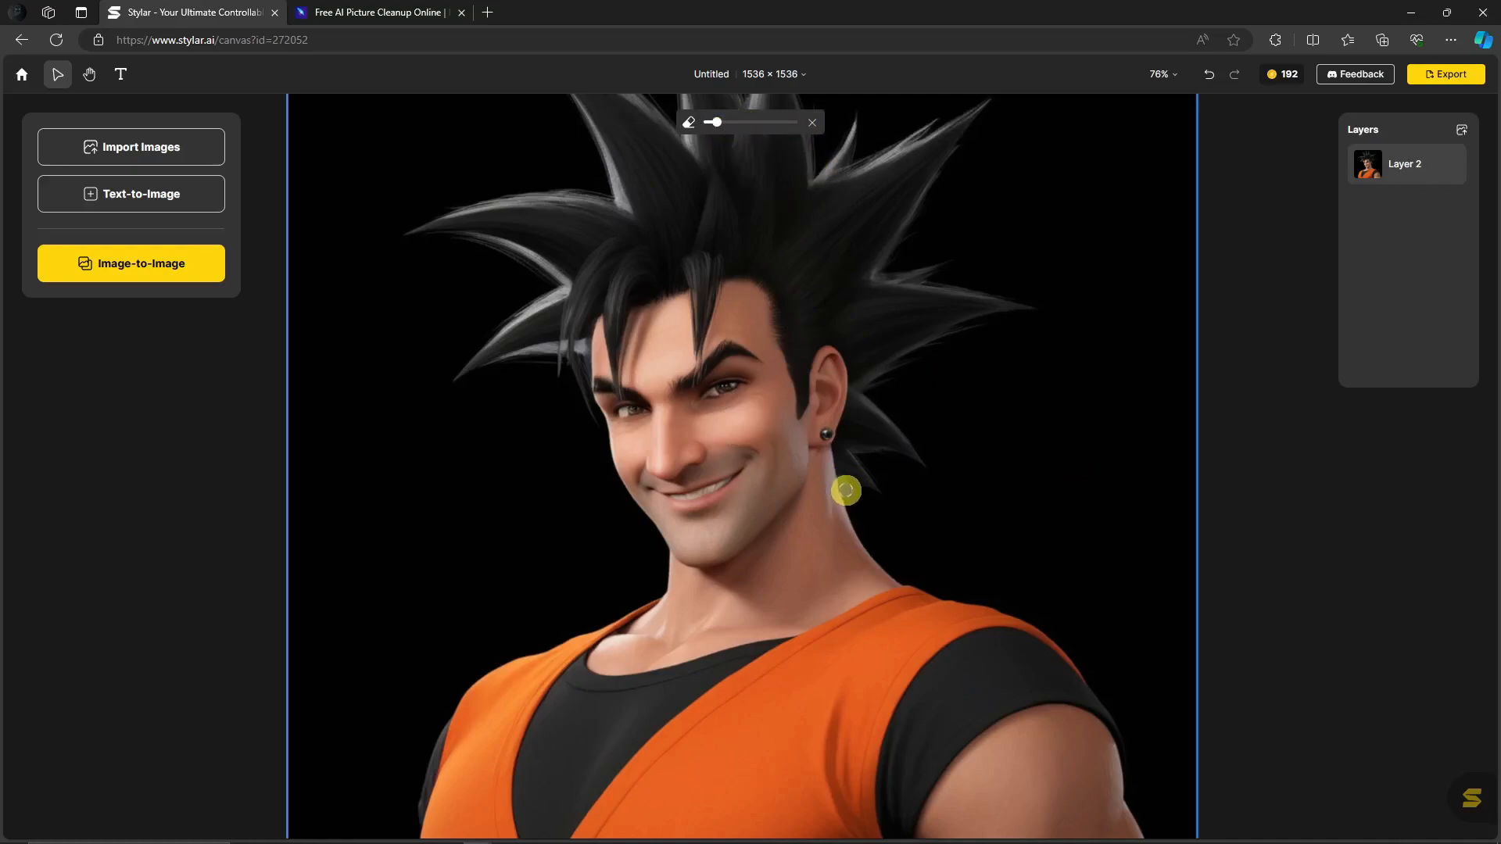
pyautogui.click(844, 484)
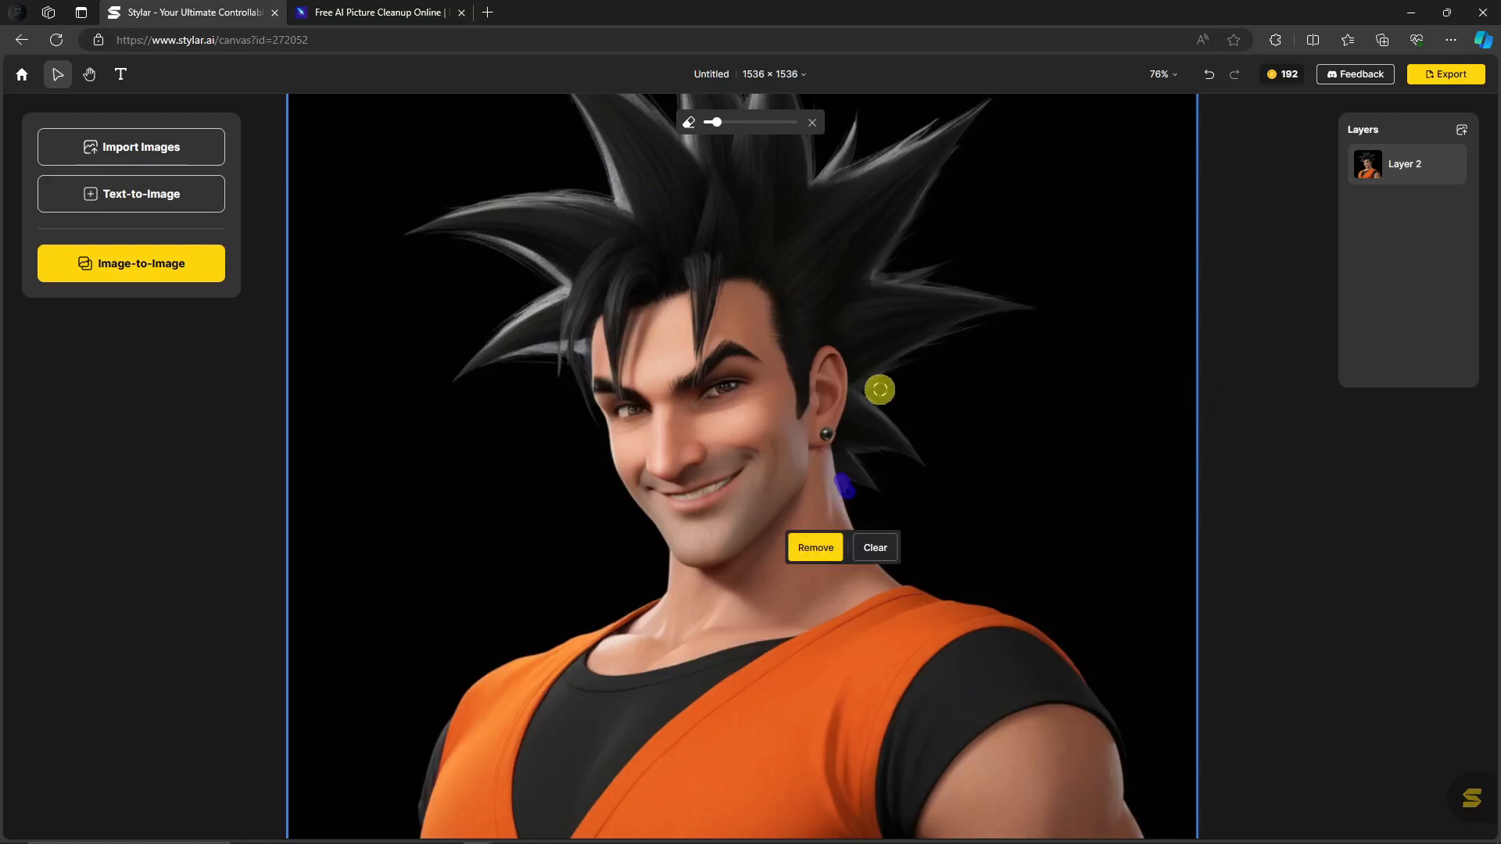
pyautogui.moveTo(870, 389); pyautogui.dragTo(891, 380)
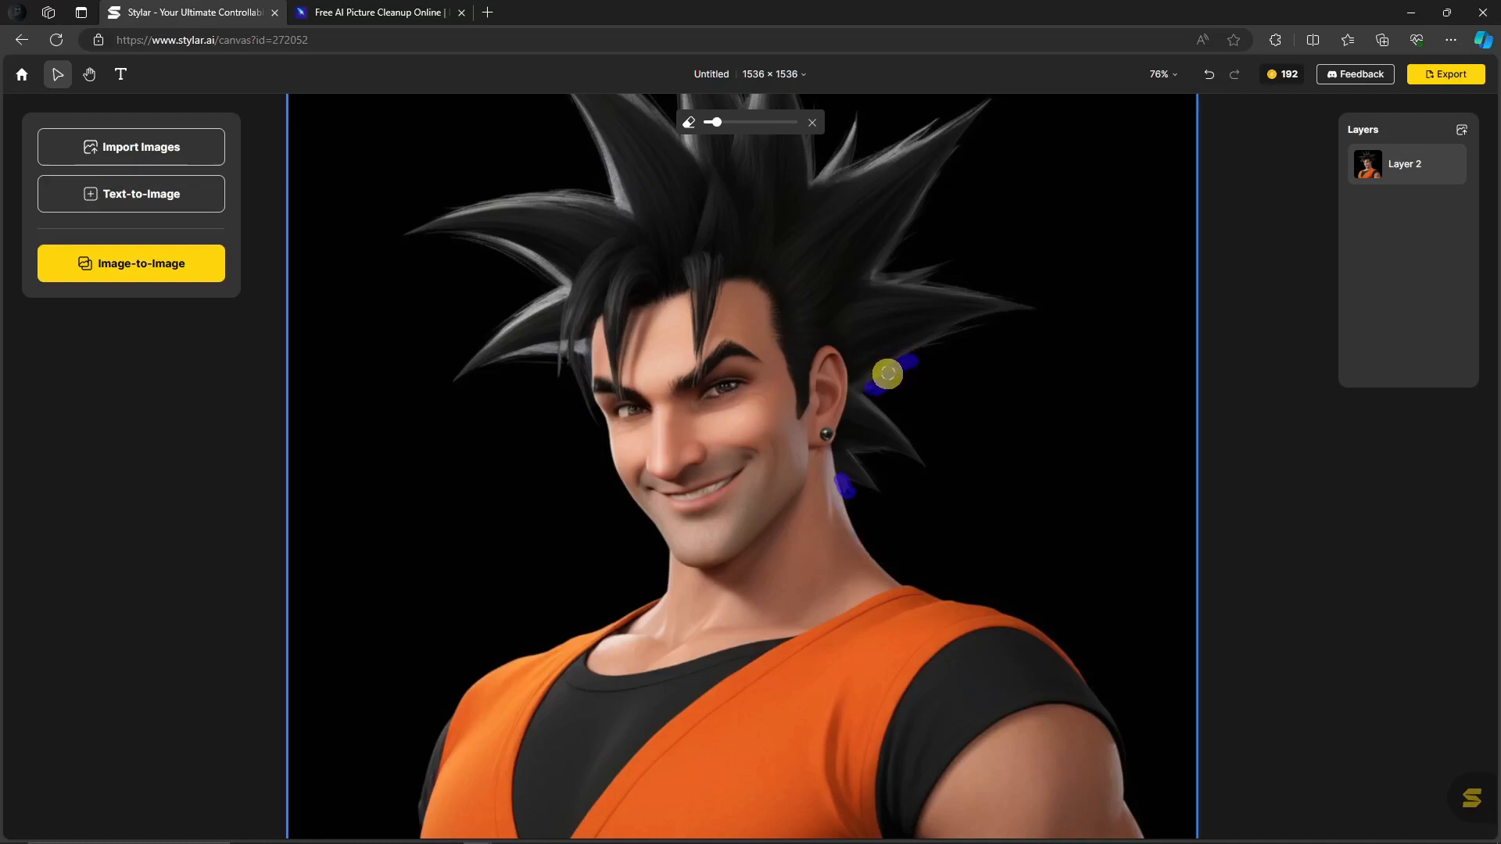
pyautogui.moveTo(895, 273); pyautogui.dragTo(922, 278)
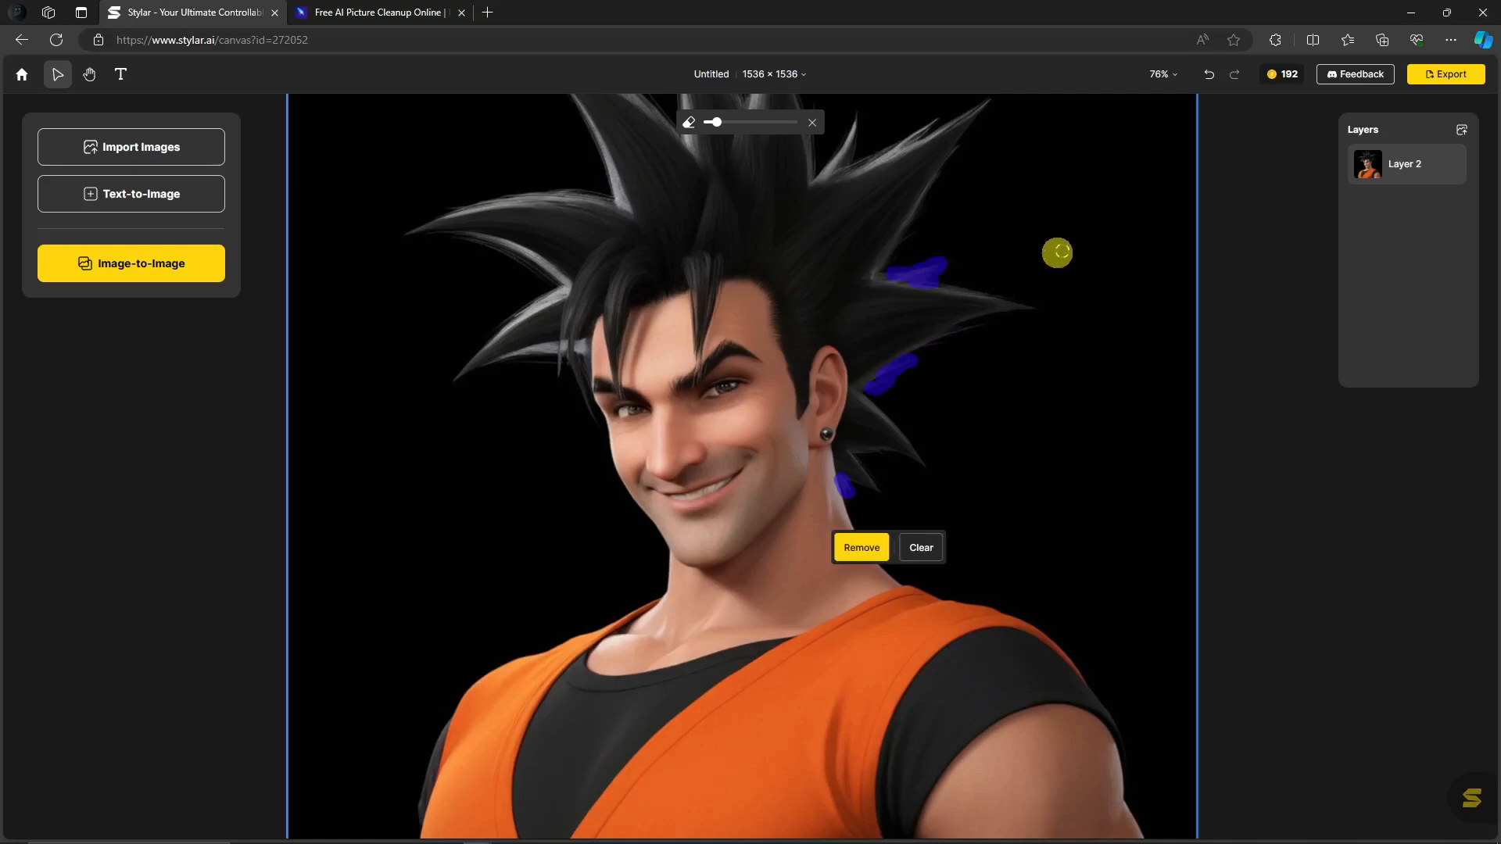
pyautogui.click(859, 549)
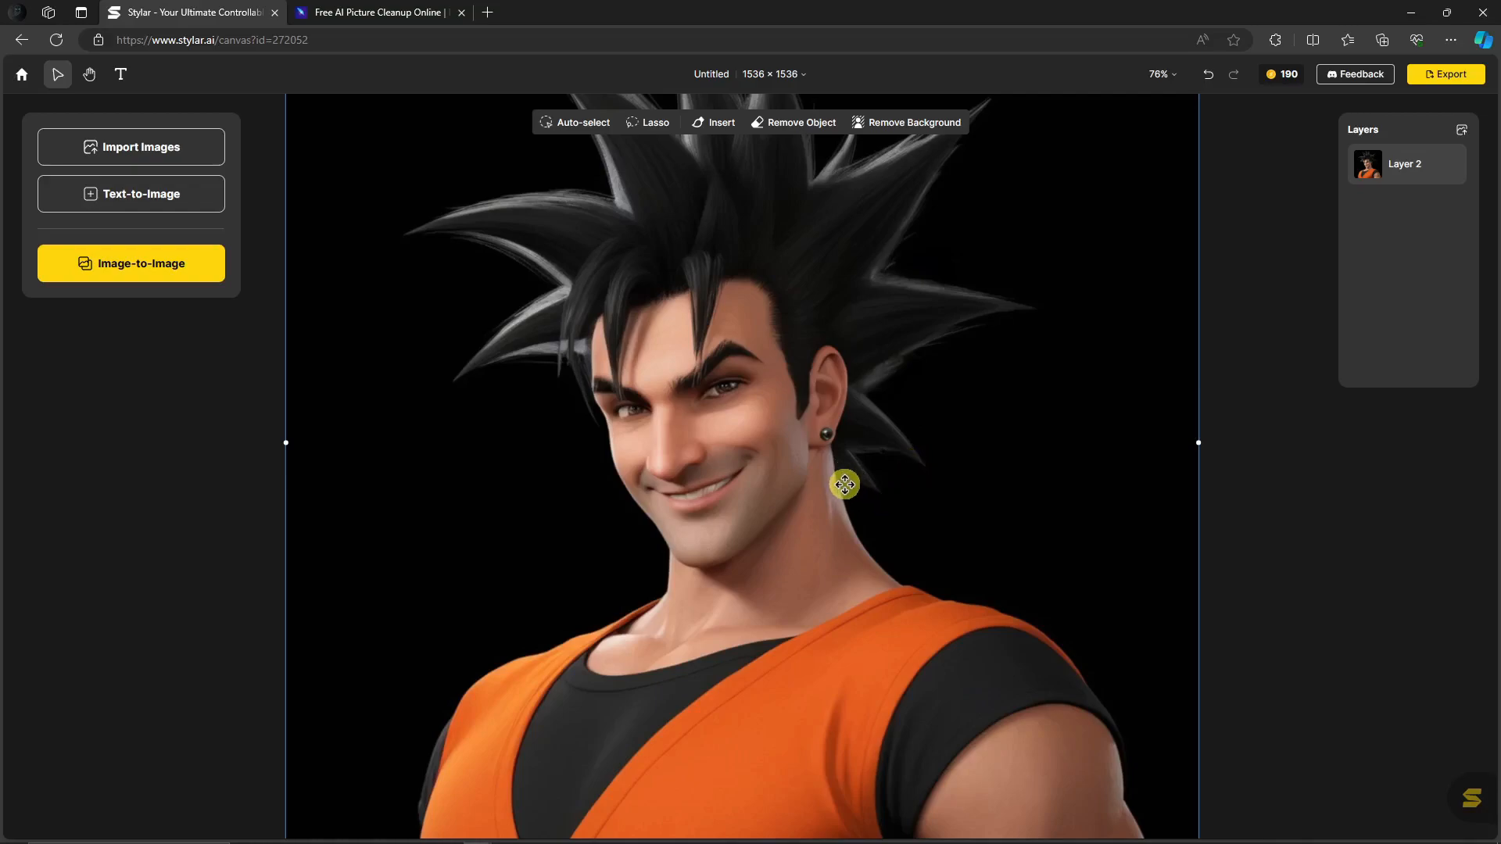
# Examine the cleaned-up hair and neck edges, and the whole character at a smaller zoom
pyautogui.scroll(1, 942, 473)
pyautogui.scroll(1, 947, 479)
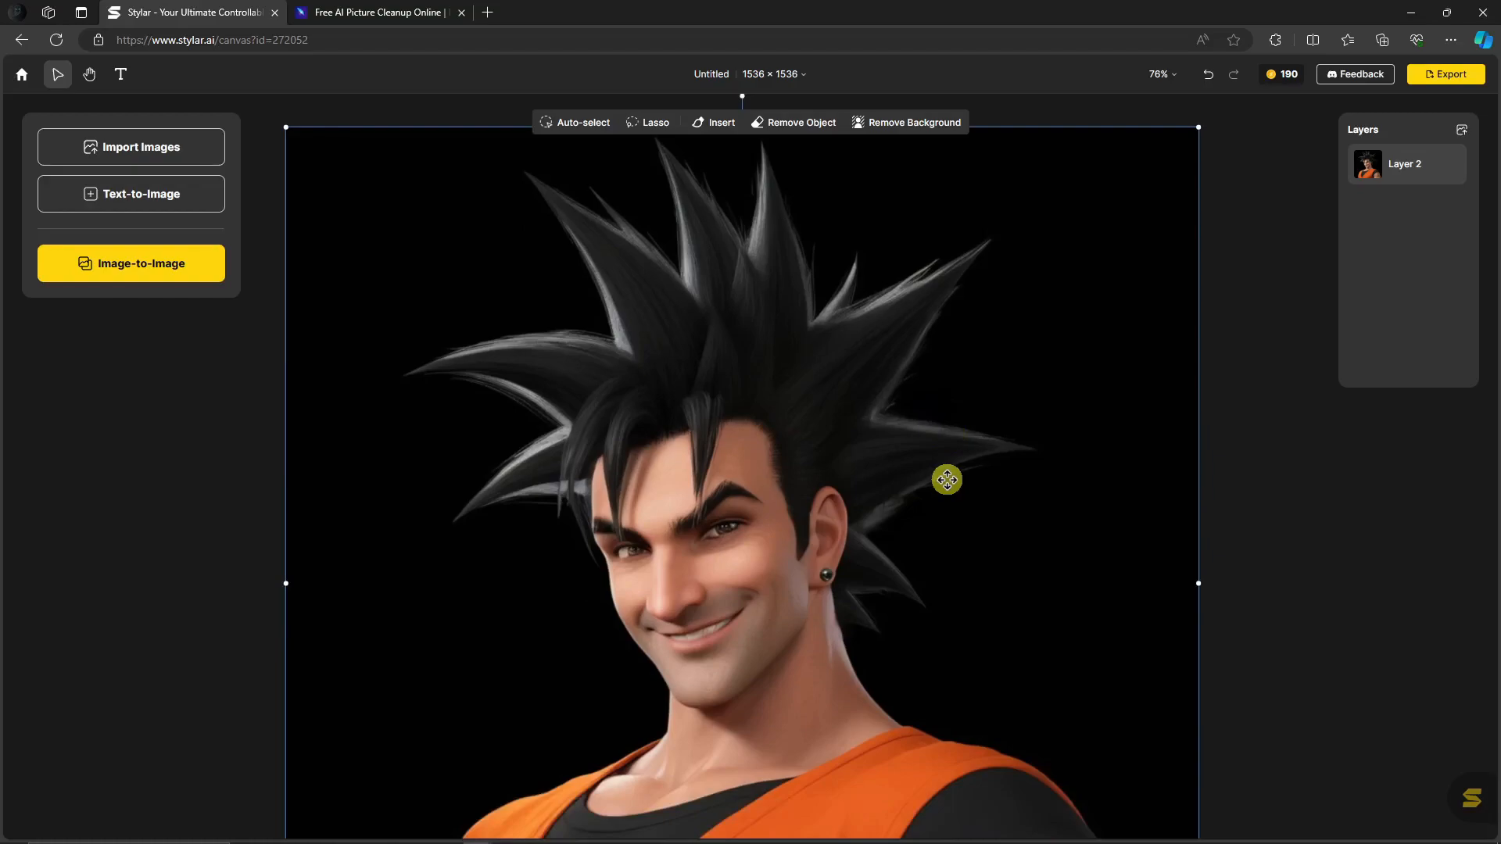
pyautogui.scroll(-1, 939, 500)
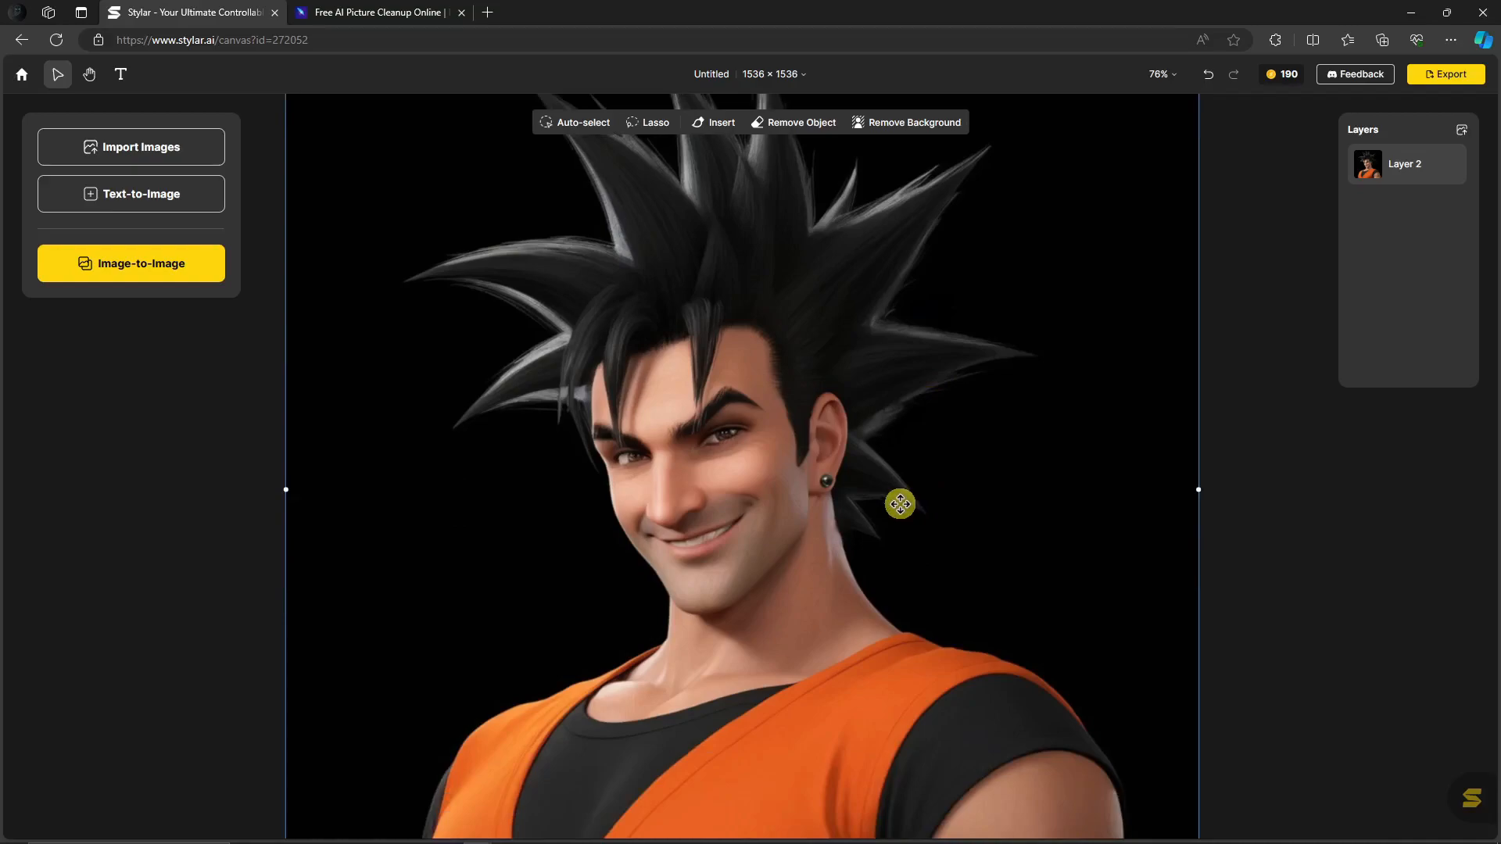
pyautogui.scroll(1, 900, 503)
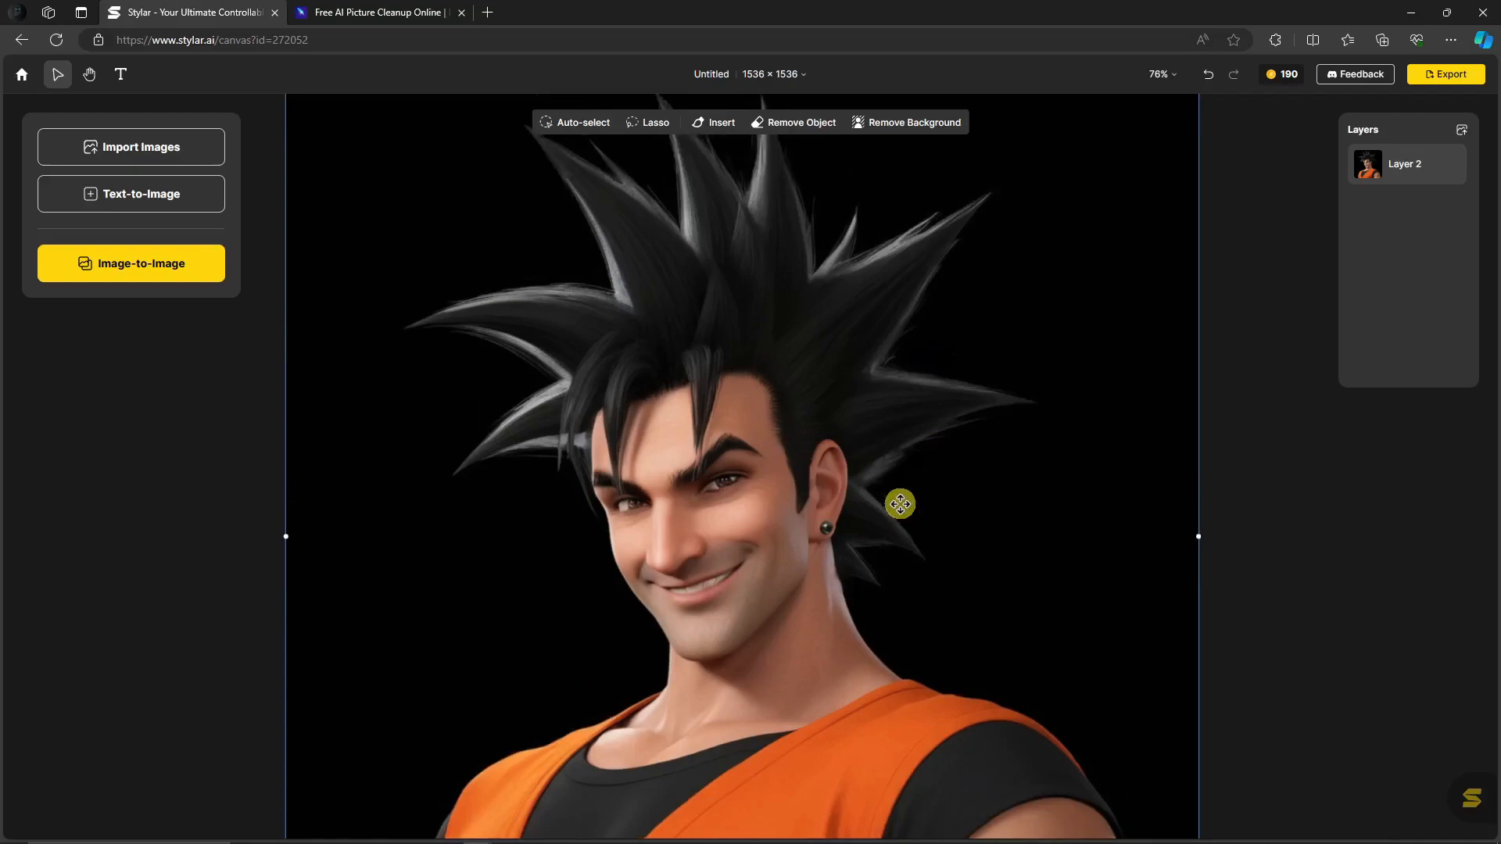
pyautogui.scroll(-6, 900, 503)
pyautogui.scroll(5, 900, 504)
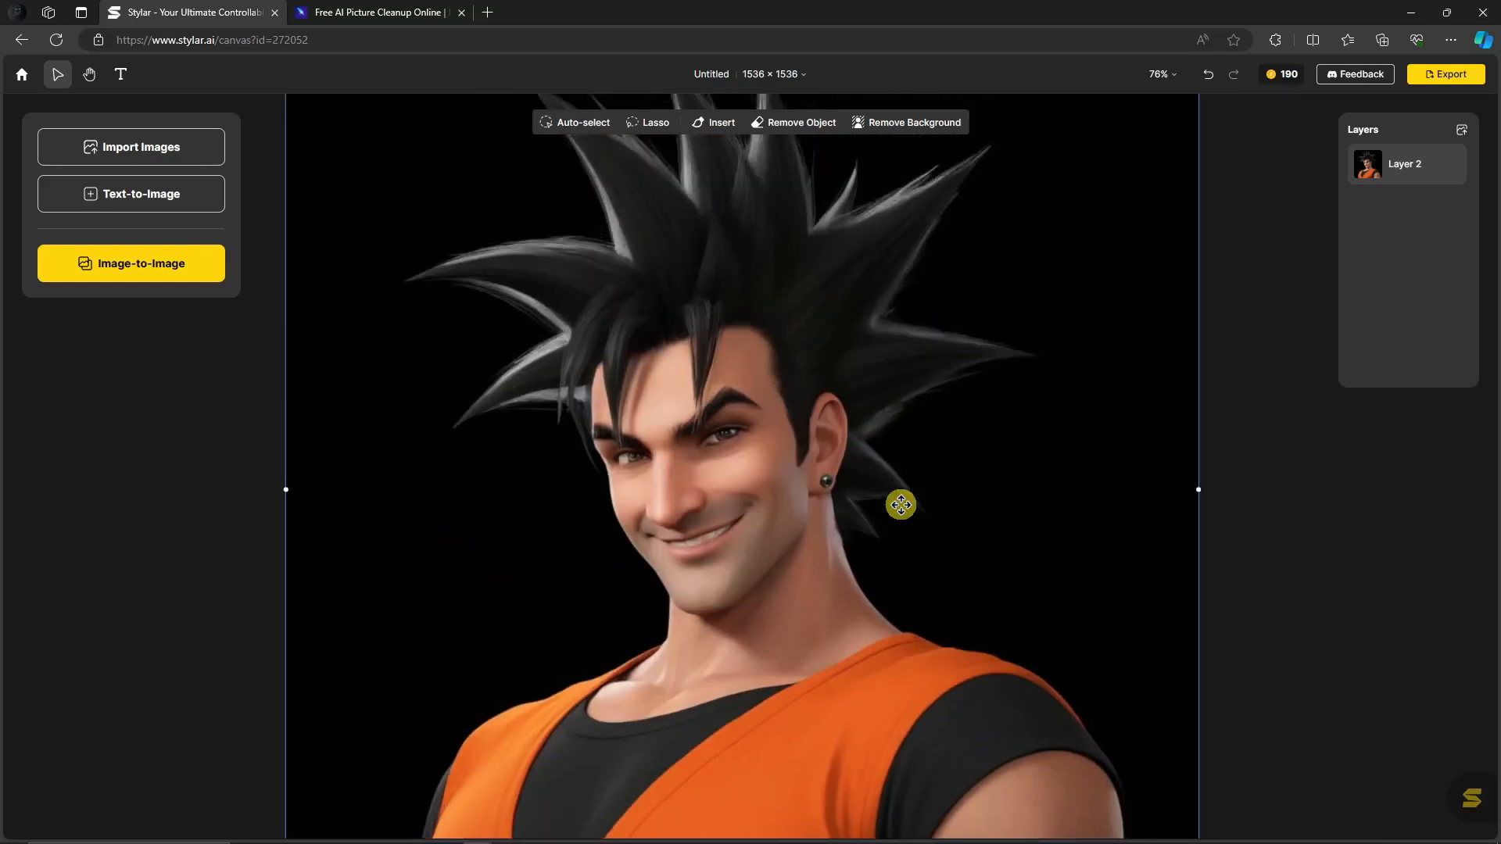
pyautogui.scroll(-3, 900, 505)
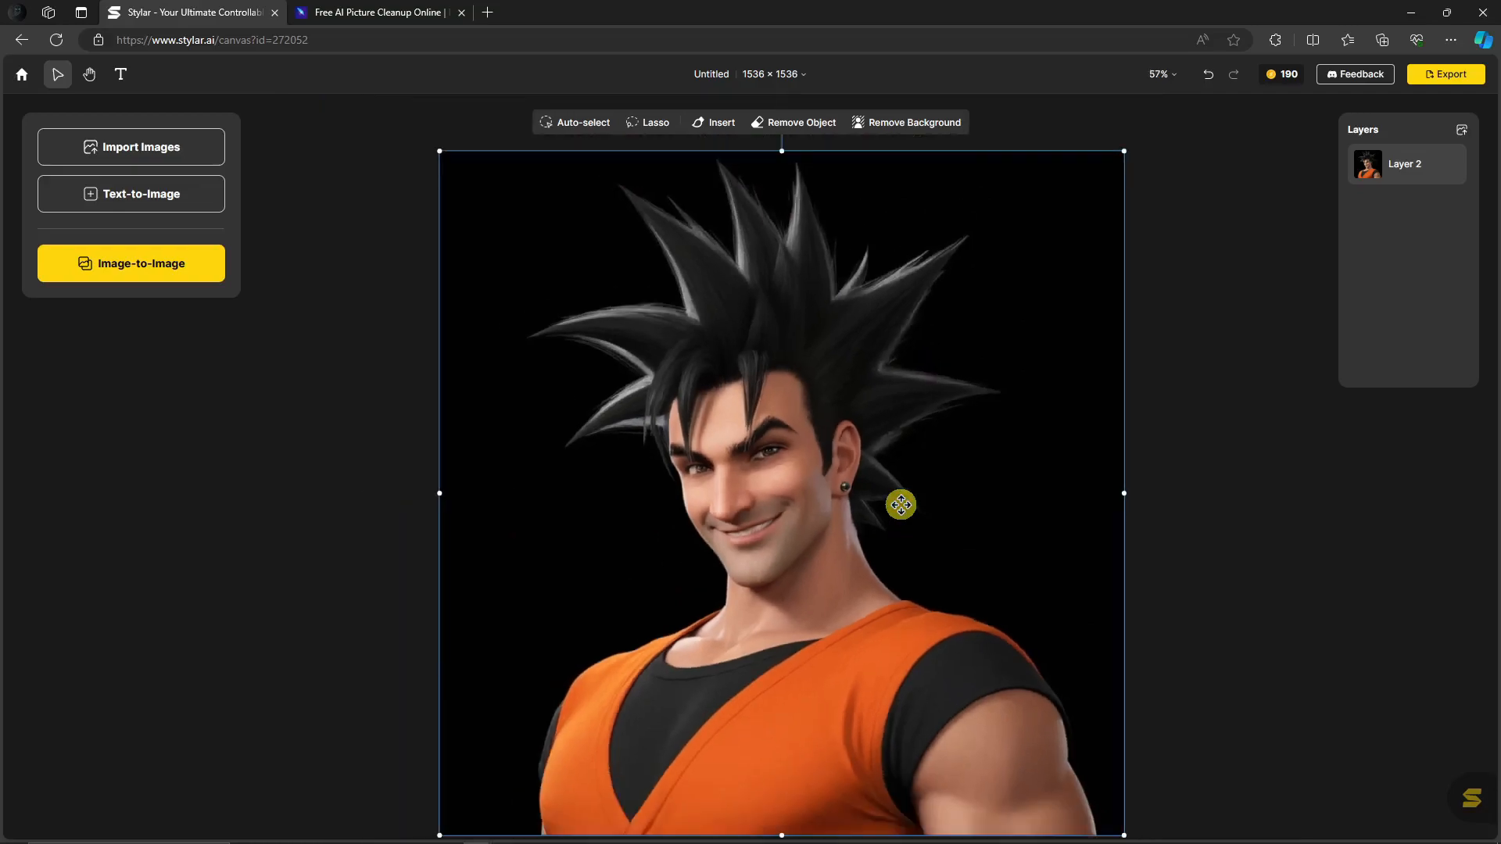
pyautogui.scroll(-1, 900, 505)
# Export the canvas as a PNG at 1x image size without exporting all layers
pyautogui.click(1433, 82)
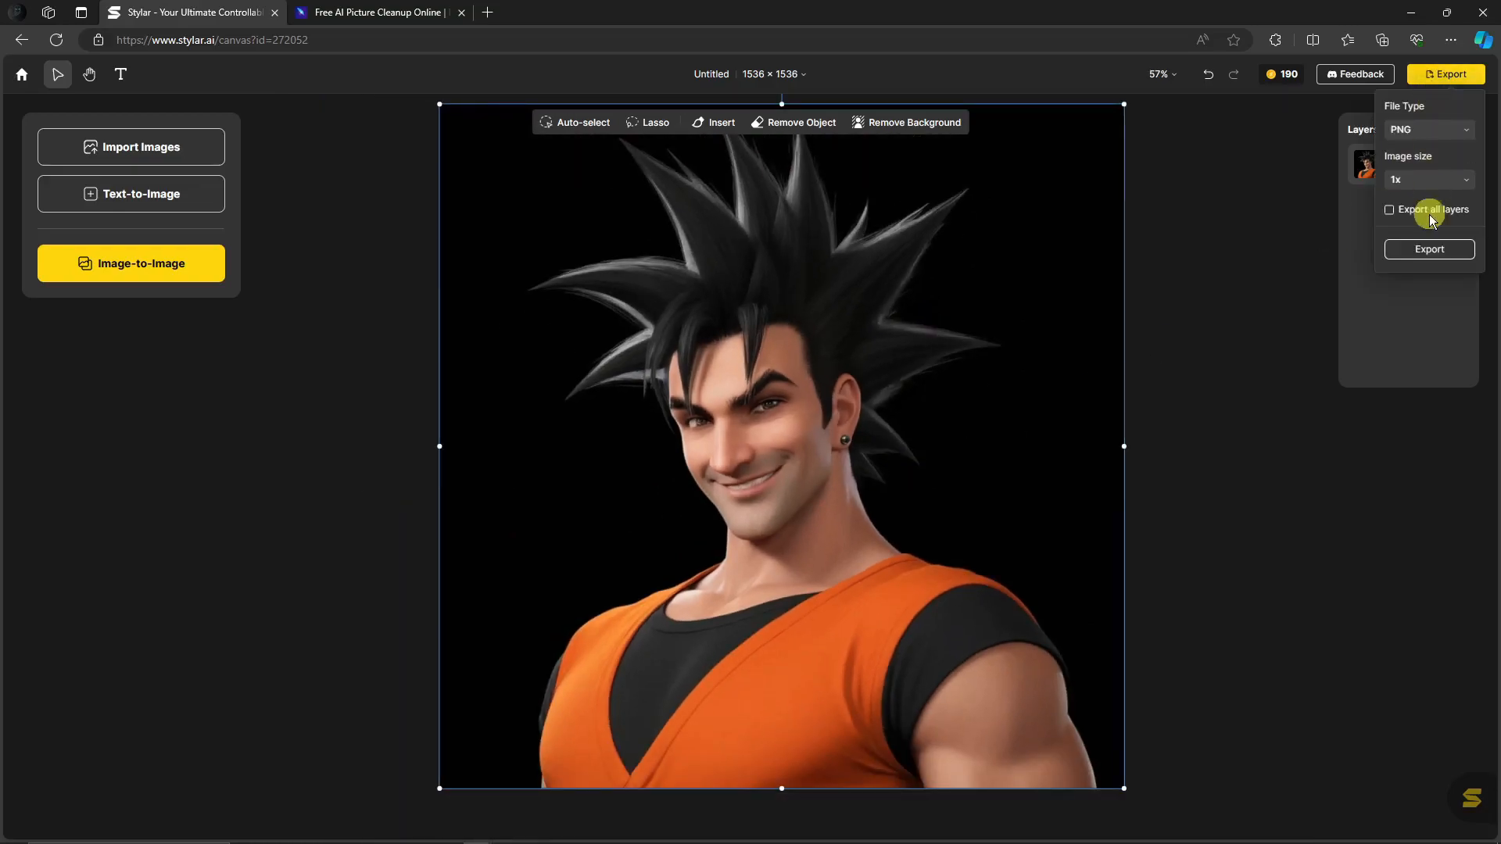
pyautogui.click(1434, 252)
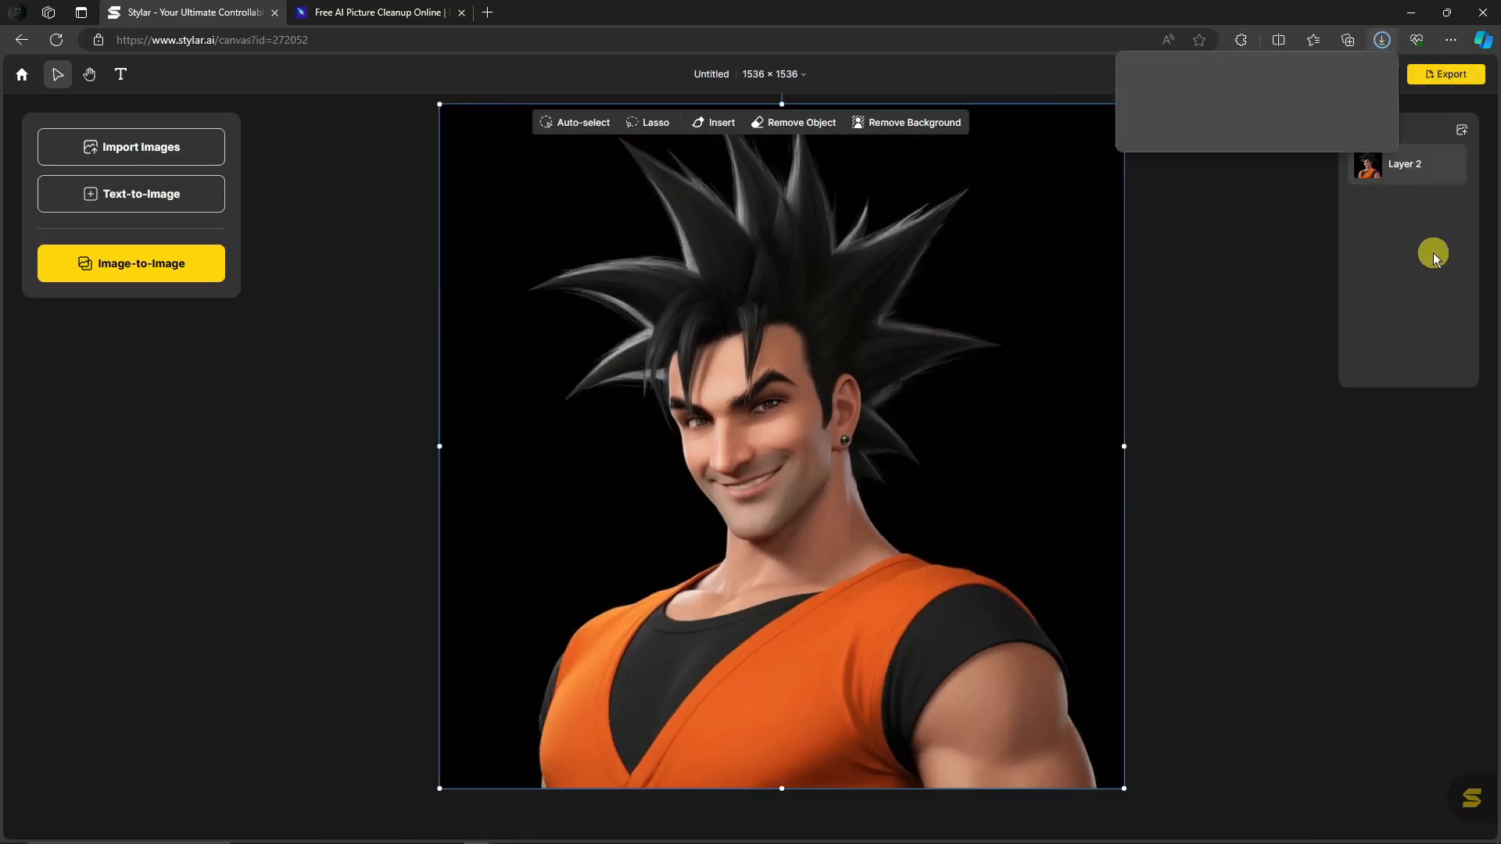
pyautogui.click(1318, 632)
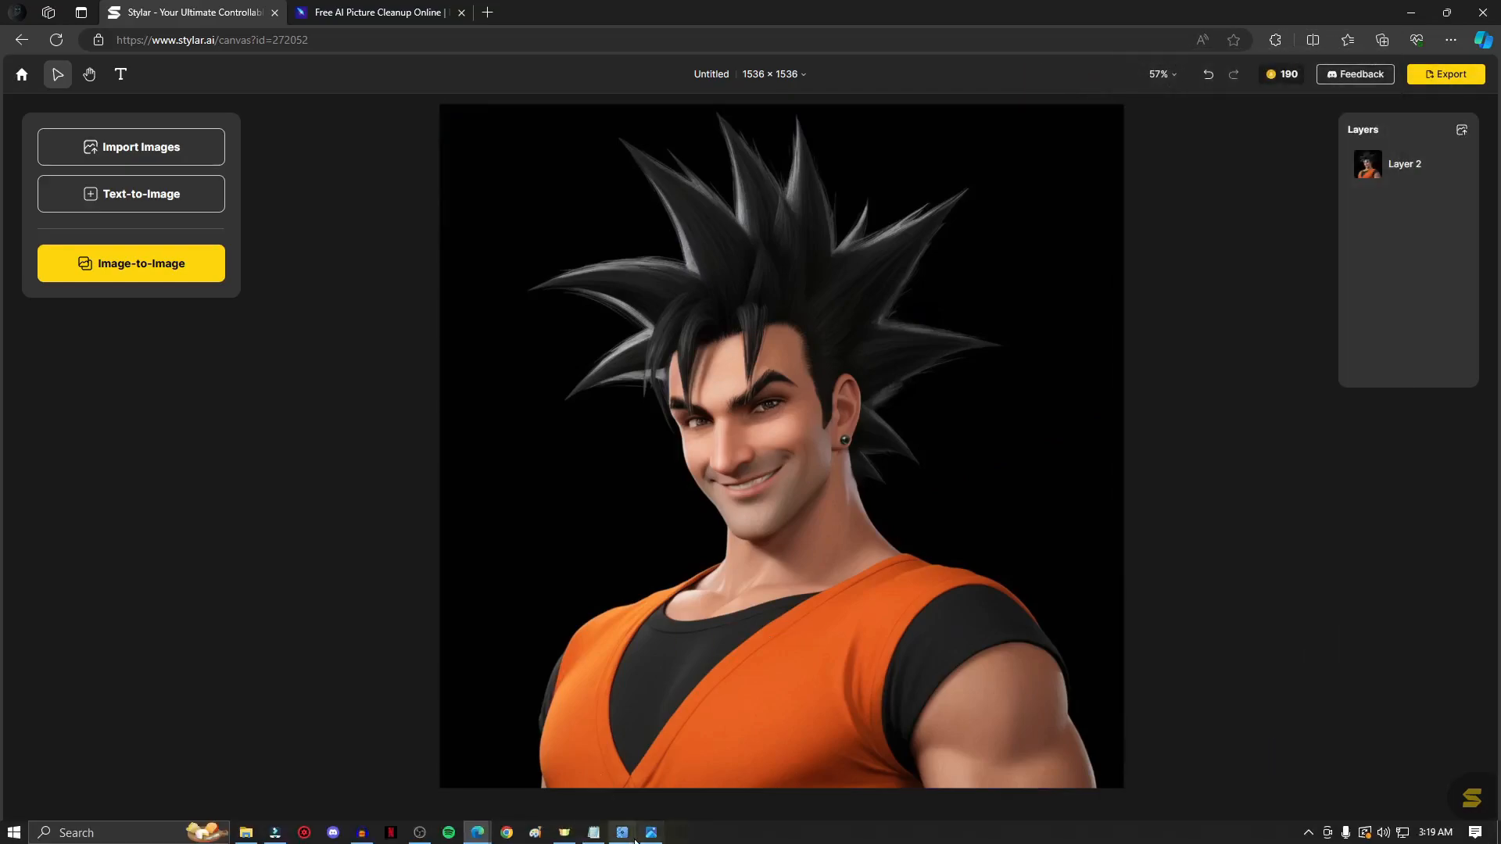
# Switch to Upscayl, load the exported character image and upscale it to 6144x6144 with the Digital Art model
pyautogui.click(622, 832)
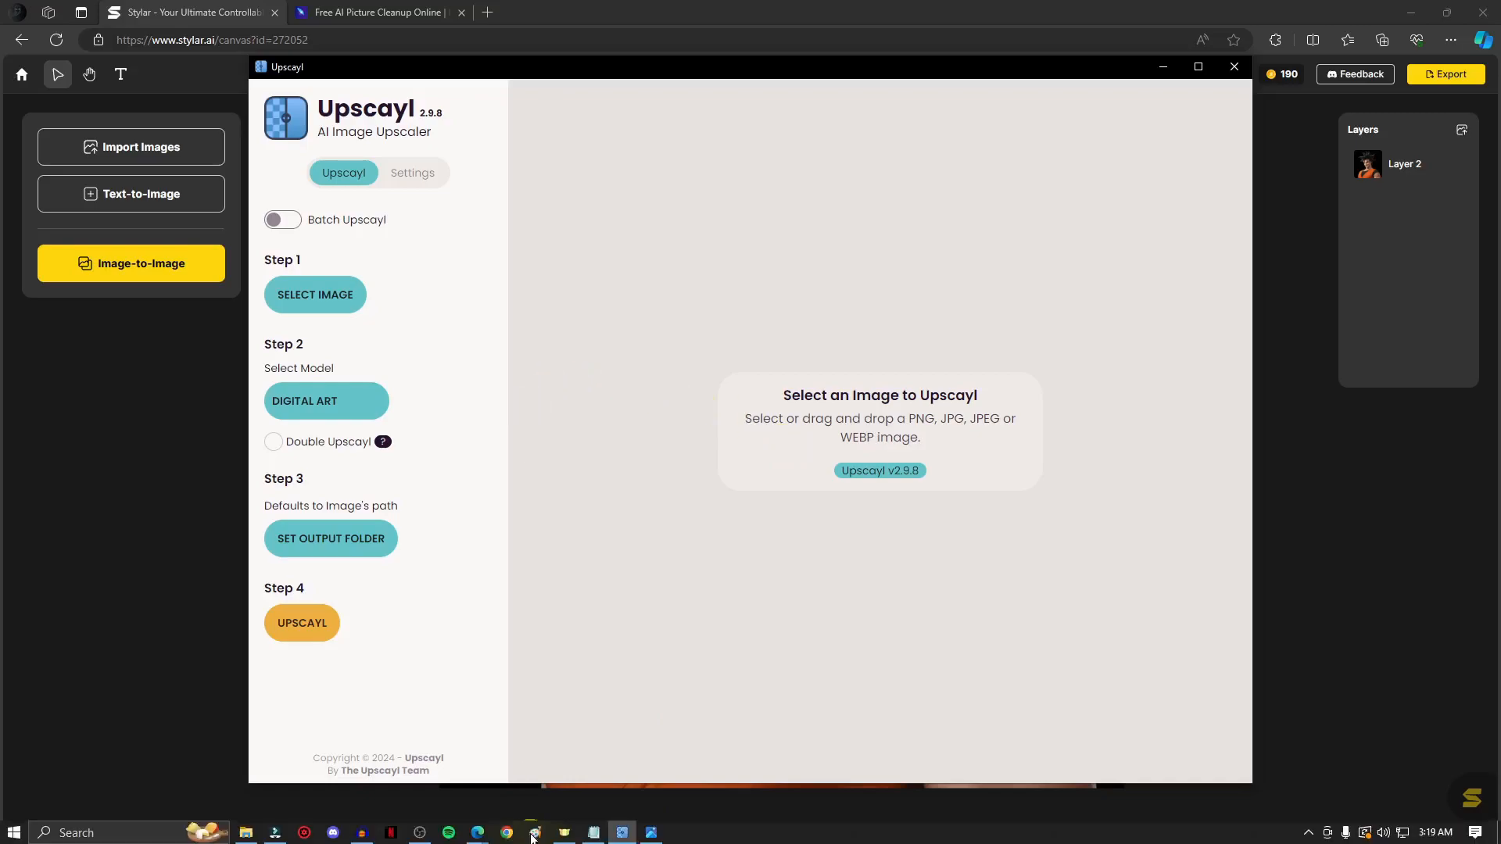
pyautogui.click(343, 284)
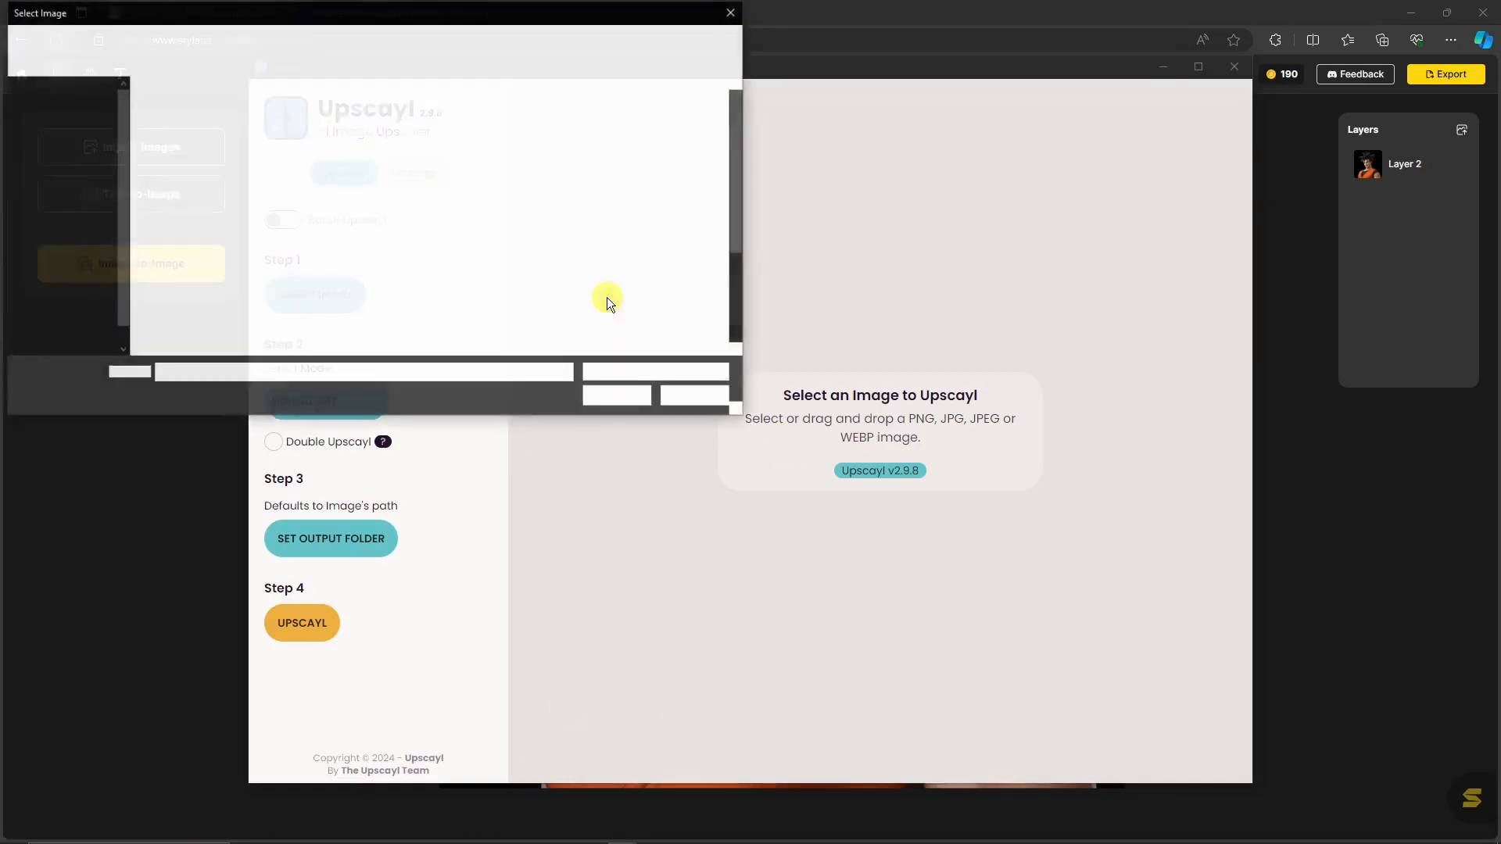
pyautogui.scroll(2, 86, 156)
pyautogui.click(67, 135)
pyautogui.click(175, 123)
pyautogui.doubleClick(175, 124)
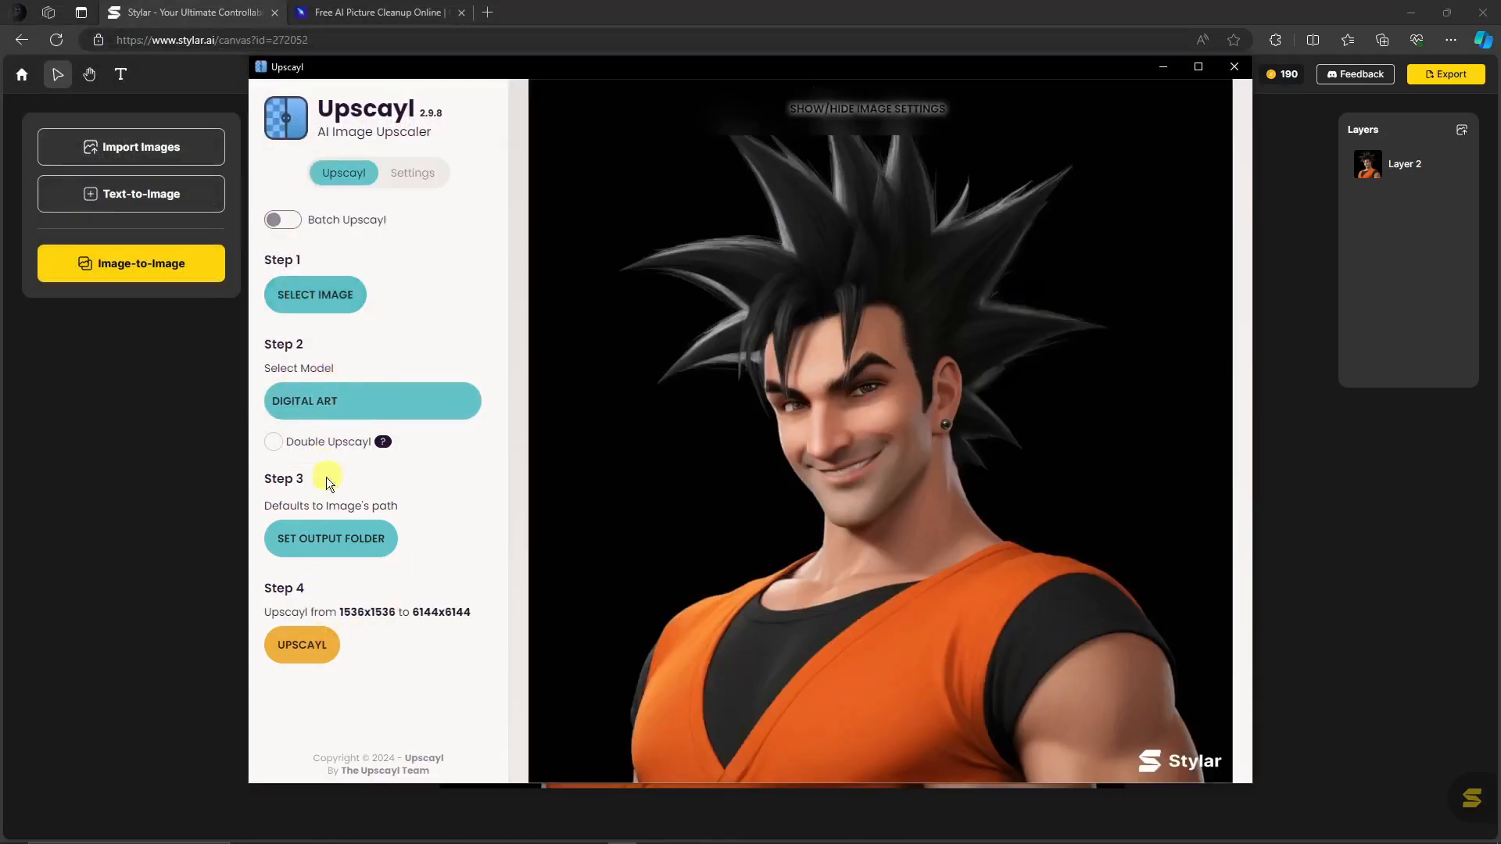
pyautogui.click(313, 654)
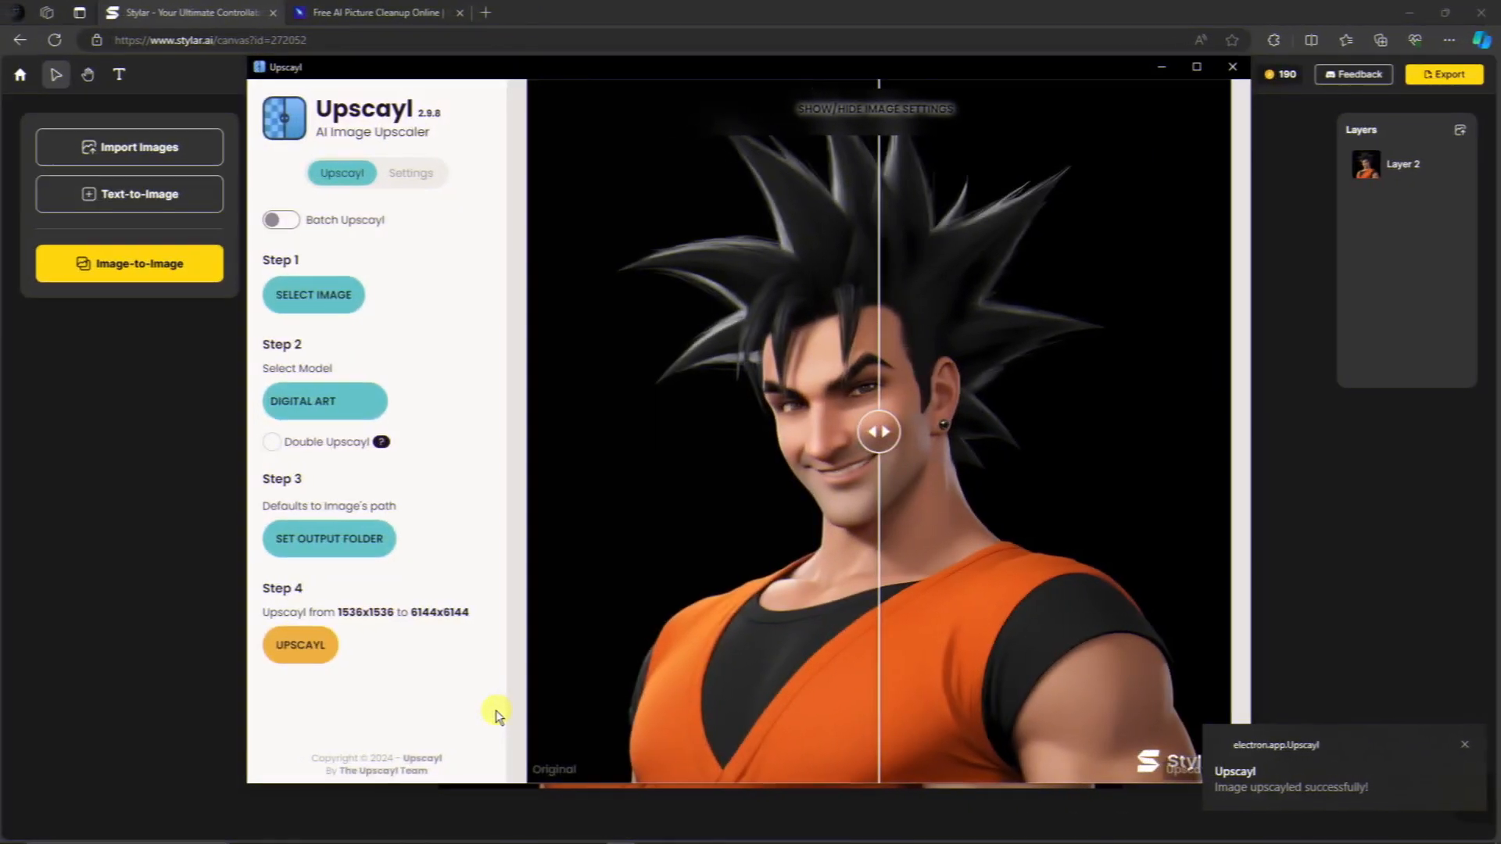
pyautogui.click(1464, 744)
# Compare the original and upscaled versions across the image, and return to the Stylar canvas
pyautogui.moveTo(877, 435); pyautogui.dragTo(596, 439)
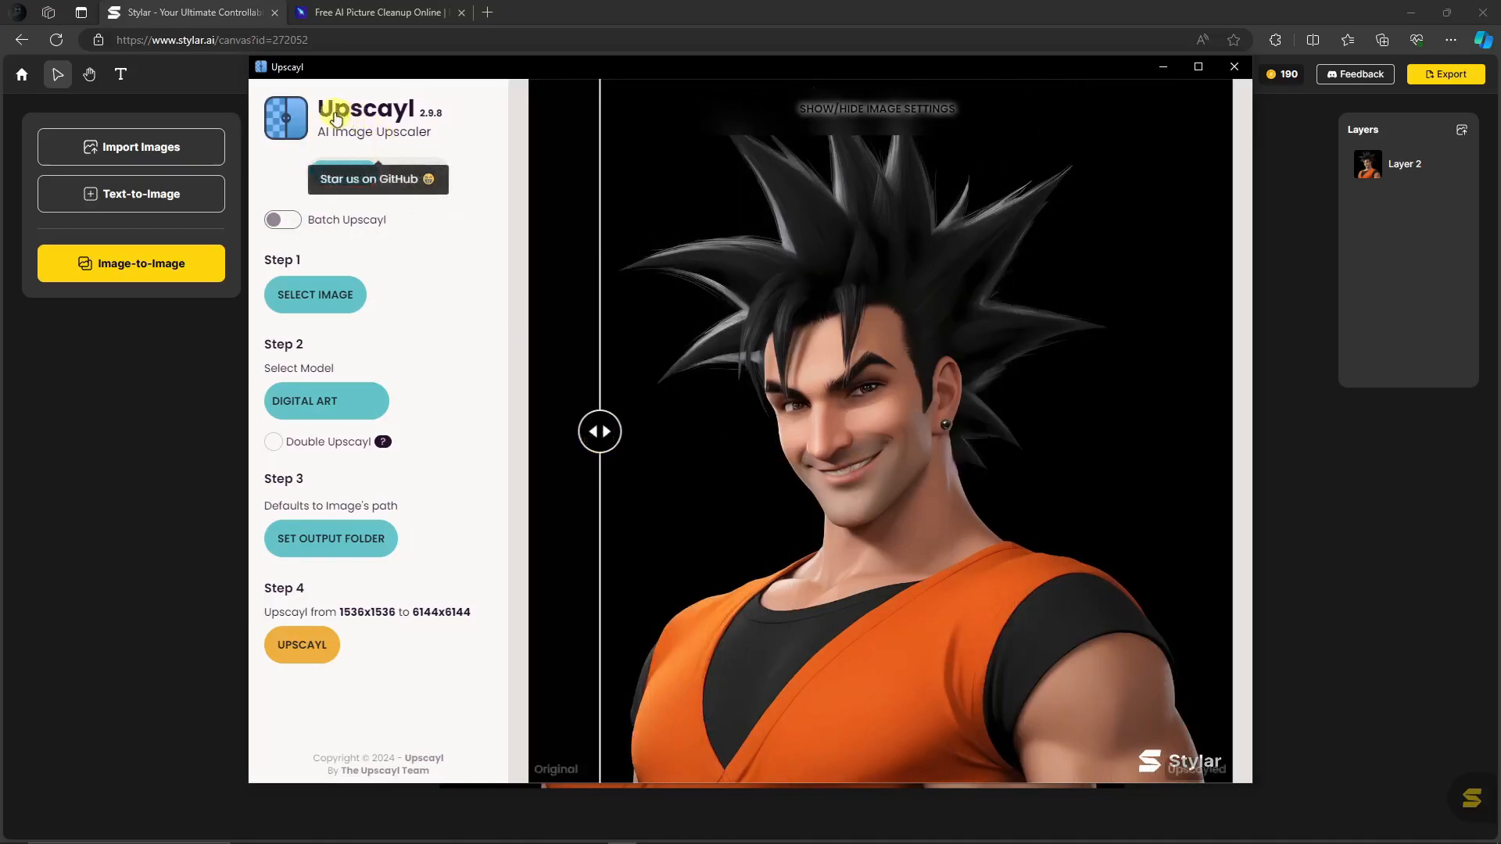
pyautogui.moveTo(599, 453); pyautogui.dragTo(721, 432)
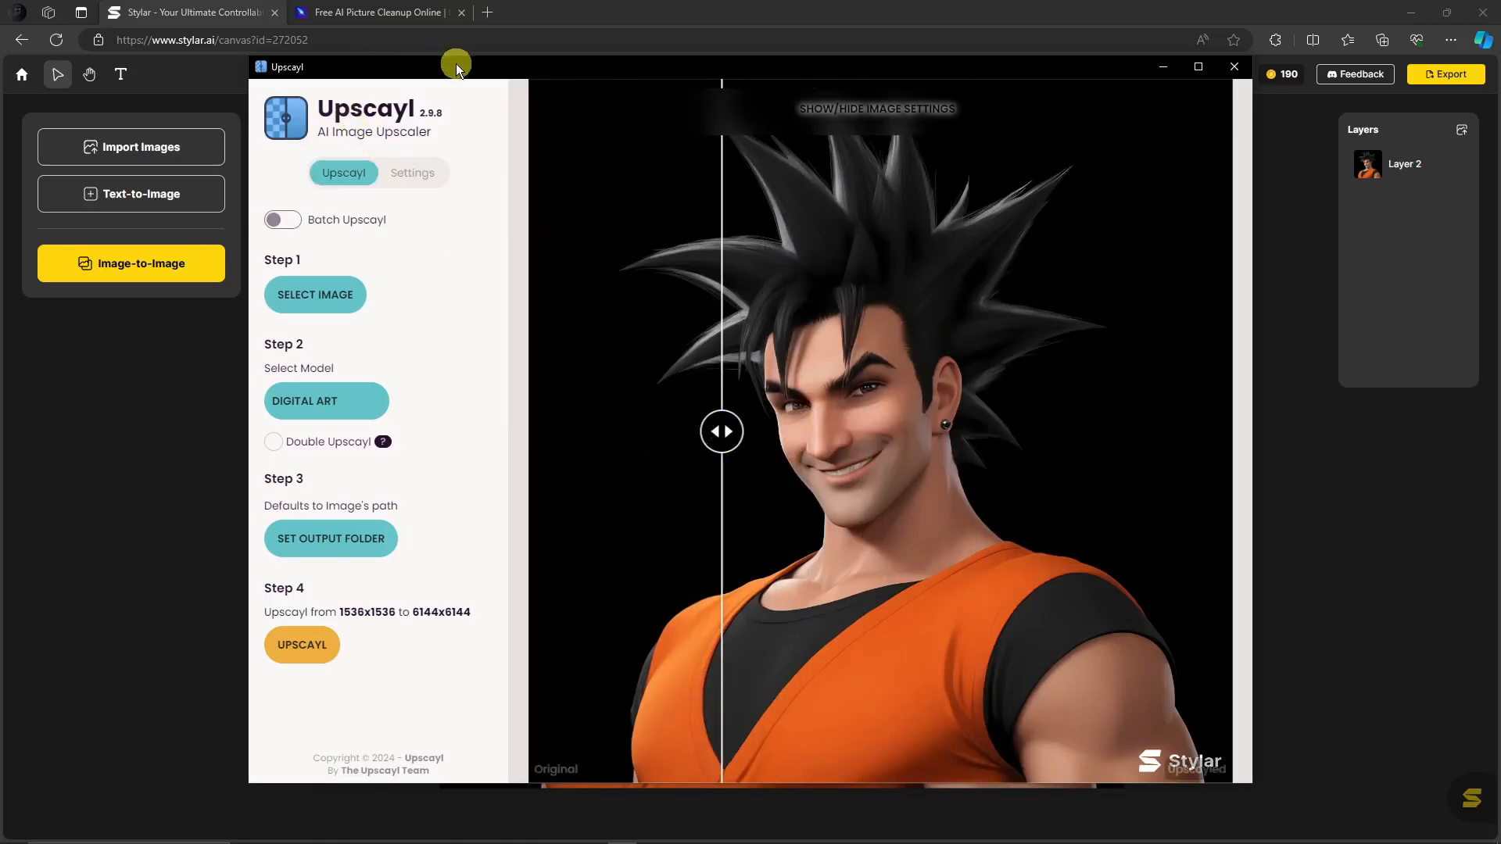
pyautogui.moveTo(459, 66); pyautogui.dragTo(469, 96)
pyautogui.moveTo(733, 460); pyautogui.dragTo(574, 462)
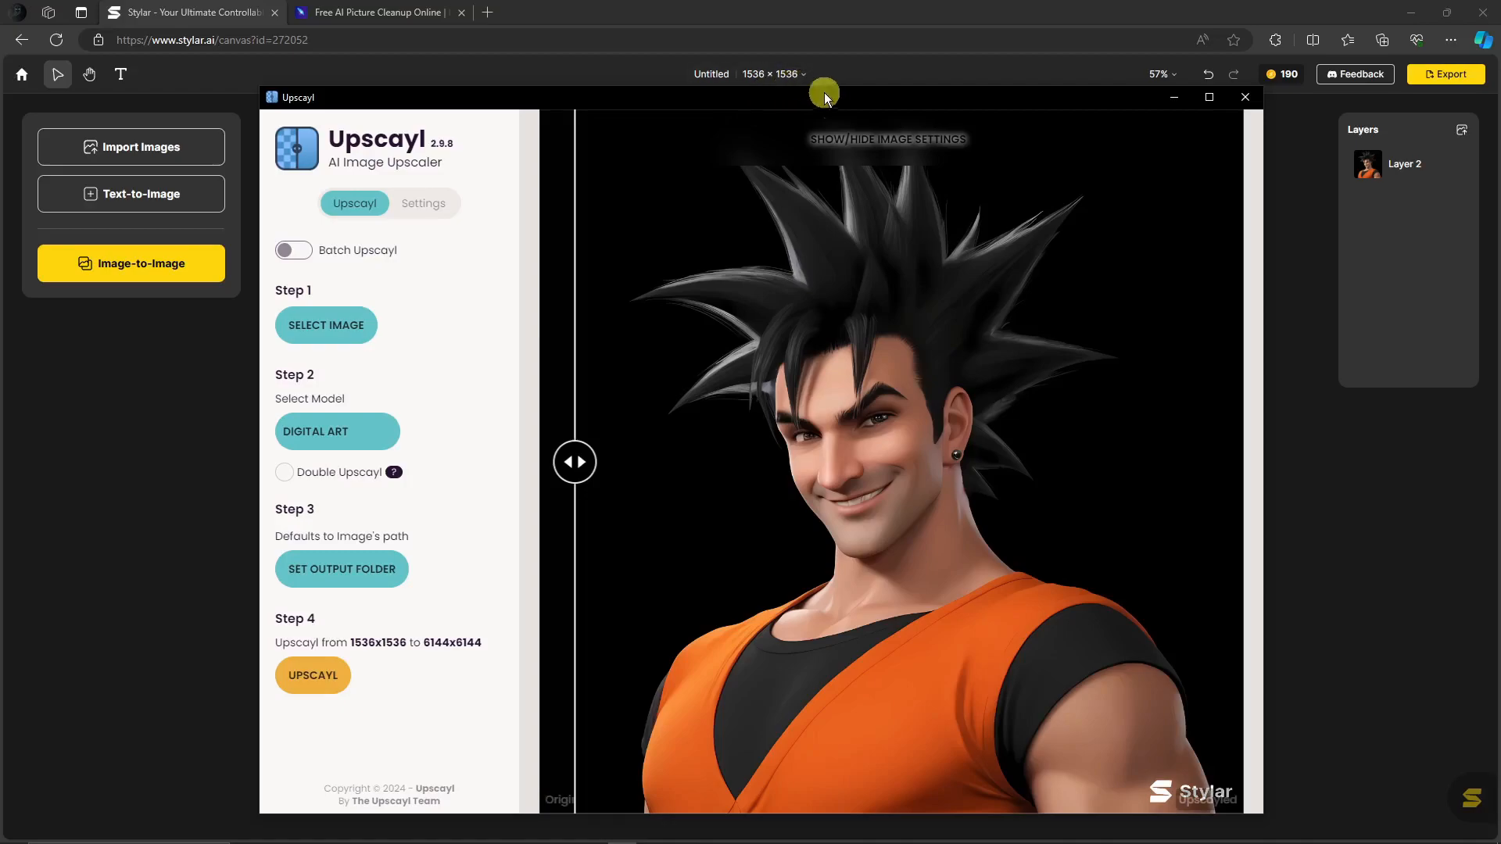
pyautogui.moveTo(842, 100); pyautogui.dragTo(761, 92)
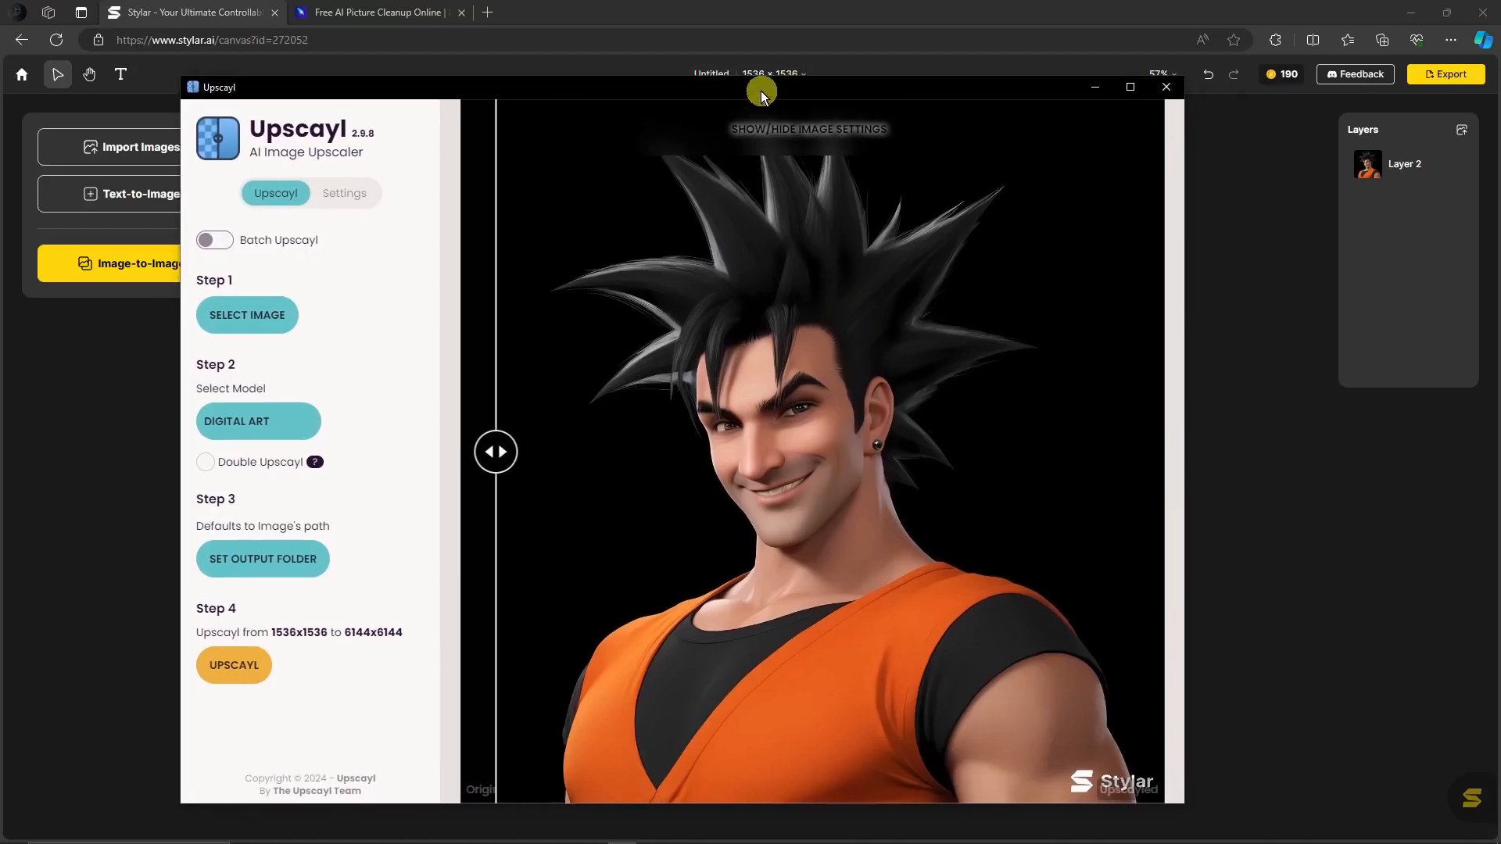
pyautogui.click(1101, 94)
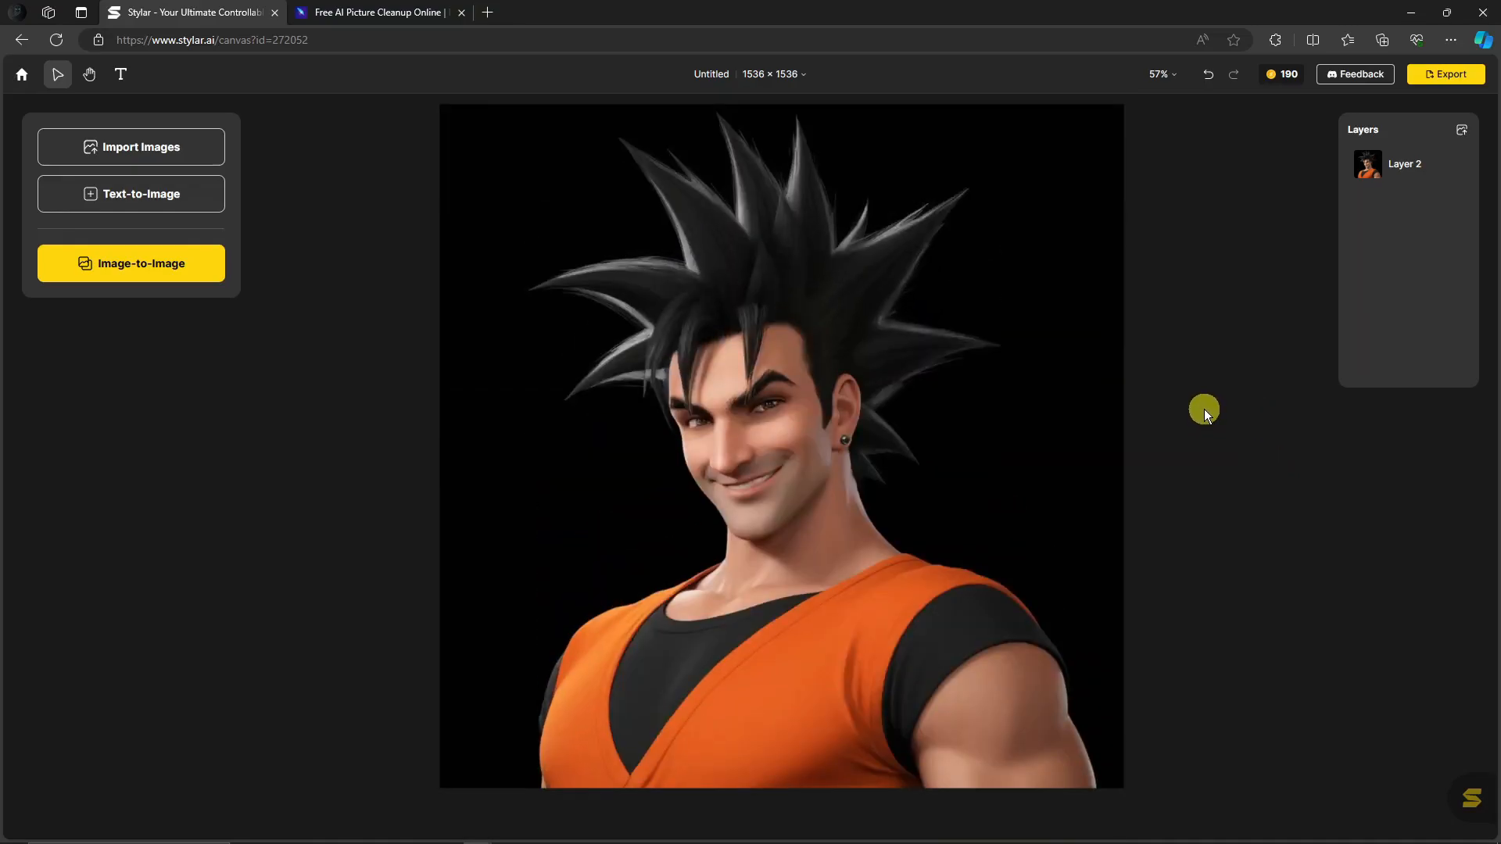
# Replace Layer 2 with a newly imported image of the blond anime ninja, placed in the canvas's upper-left area
pyautogui.click(1016, 393)
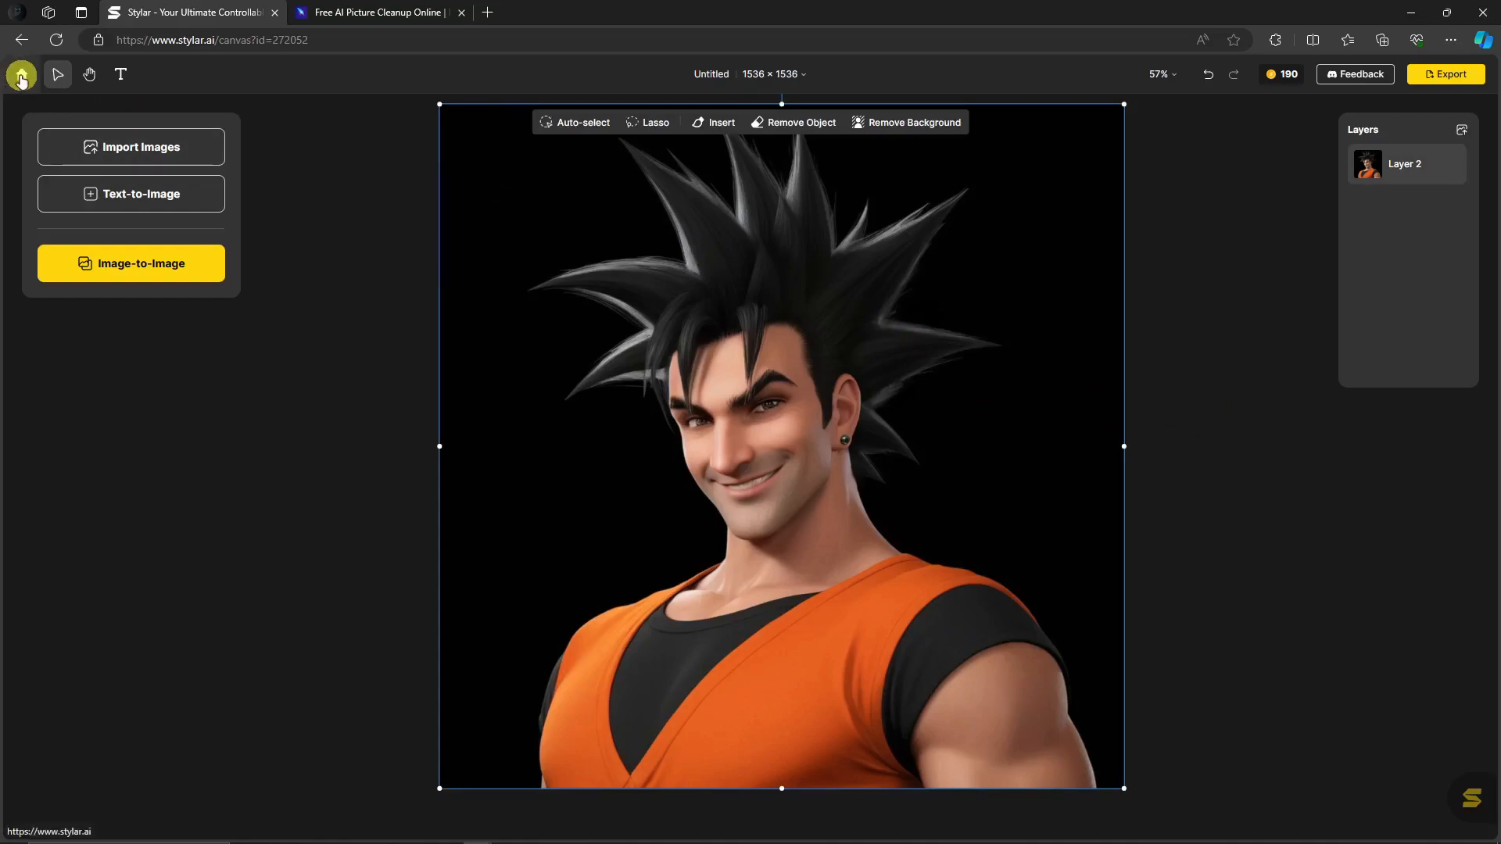
pyautogui.click(123, 146)
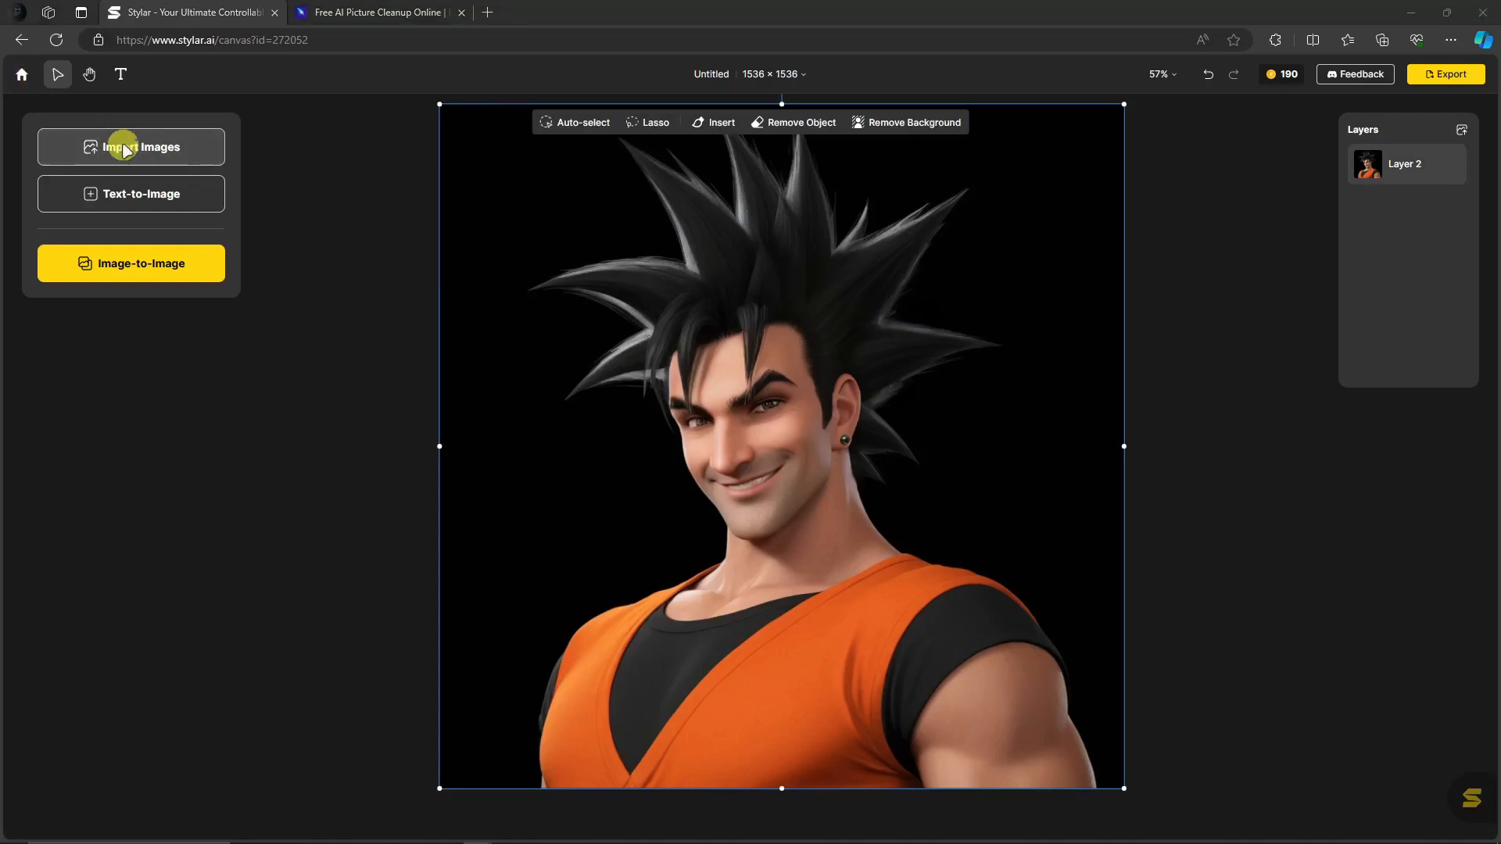
pyautogui.doubleClick(898, 468)
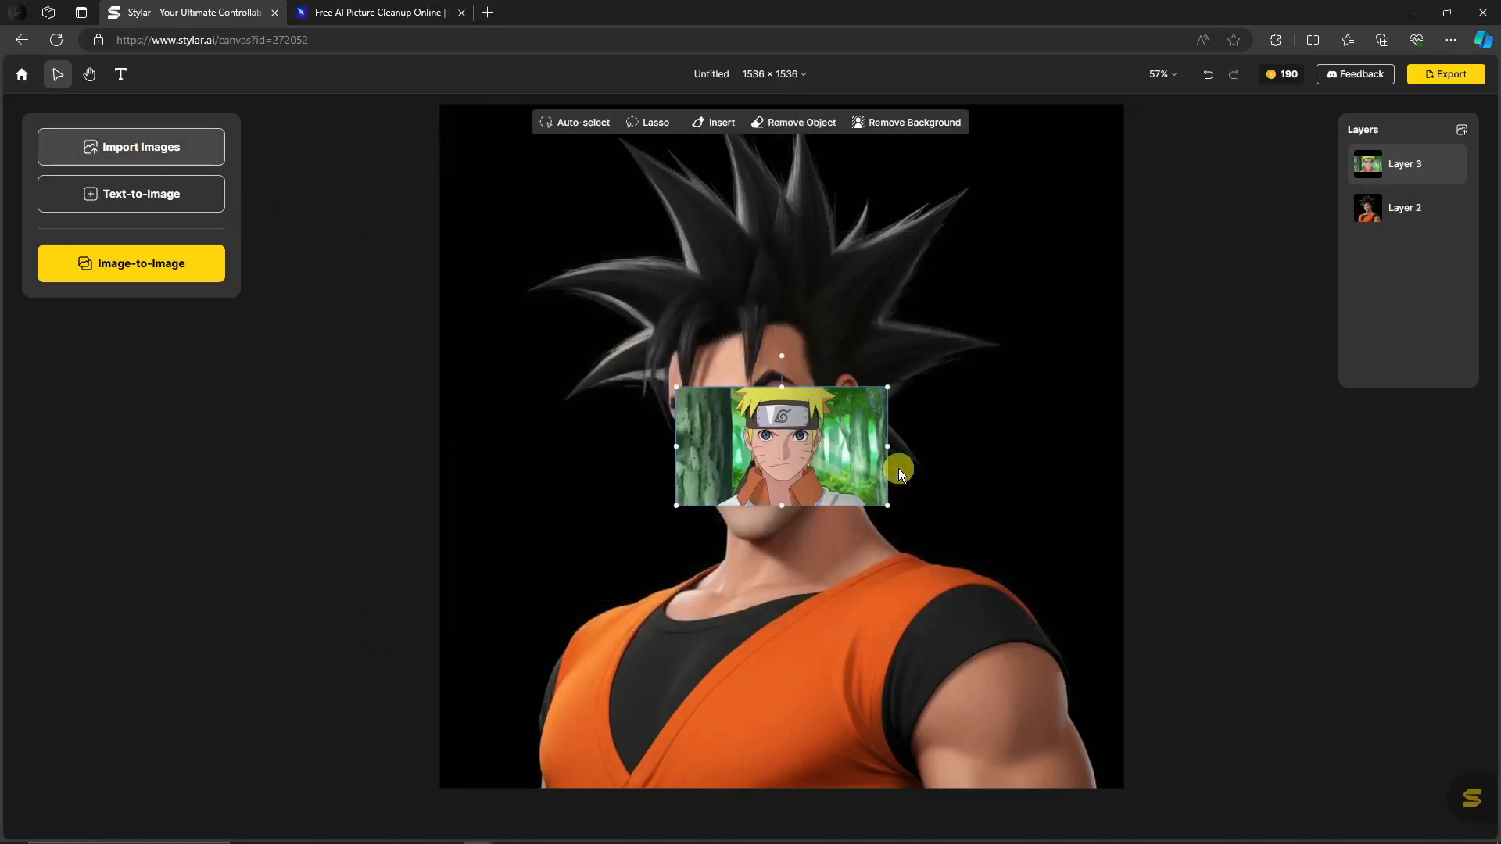
pyautogui.moveTo(817, 436); pyautogui.dragTo(657, 271)
pyautogui.click(871, 381)
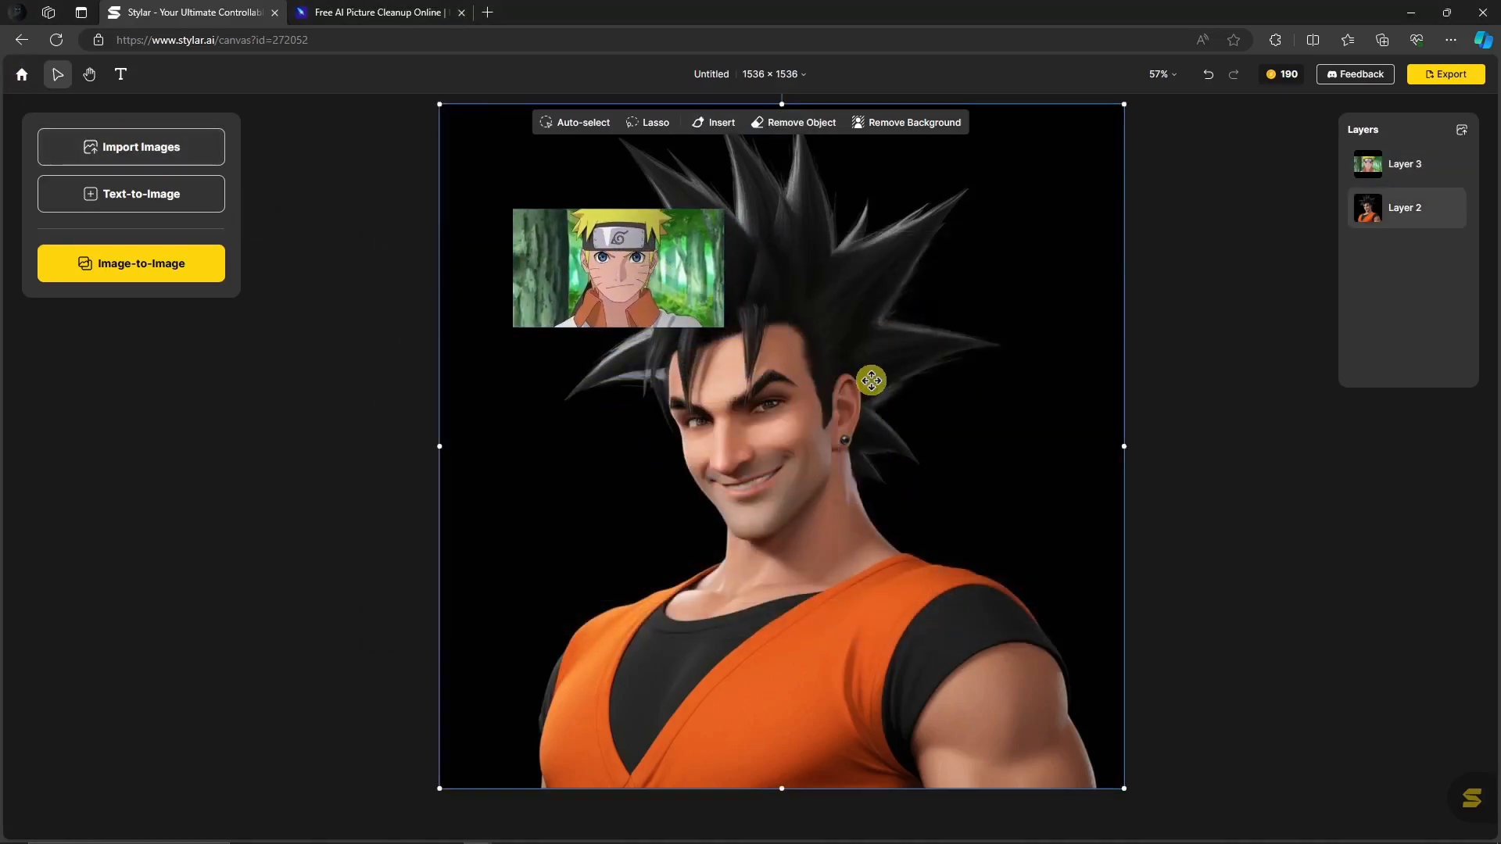
pyautogui.press('Delete')
pyautogui.click(655, 279)
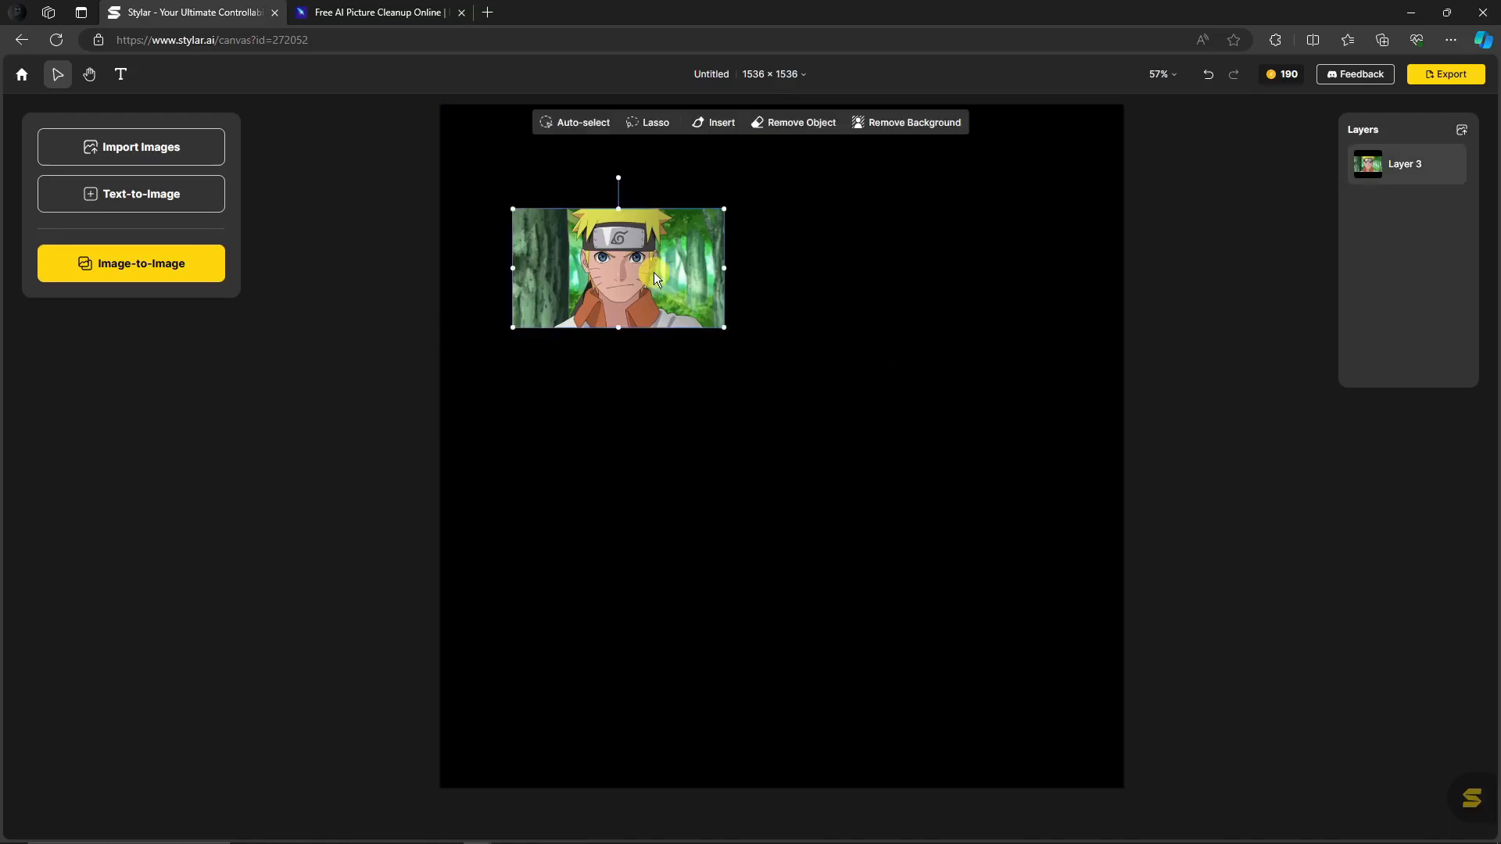
pyautogui.moveTo(722, 327); pyautogui.dragTo(1113, 758)
pyautogui.moveTo(860, 540); pyautogui.dragTo(795, 438)
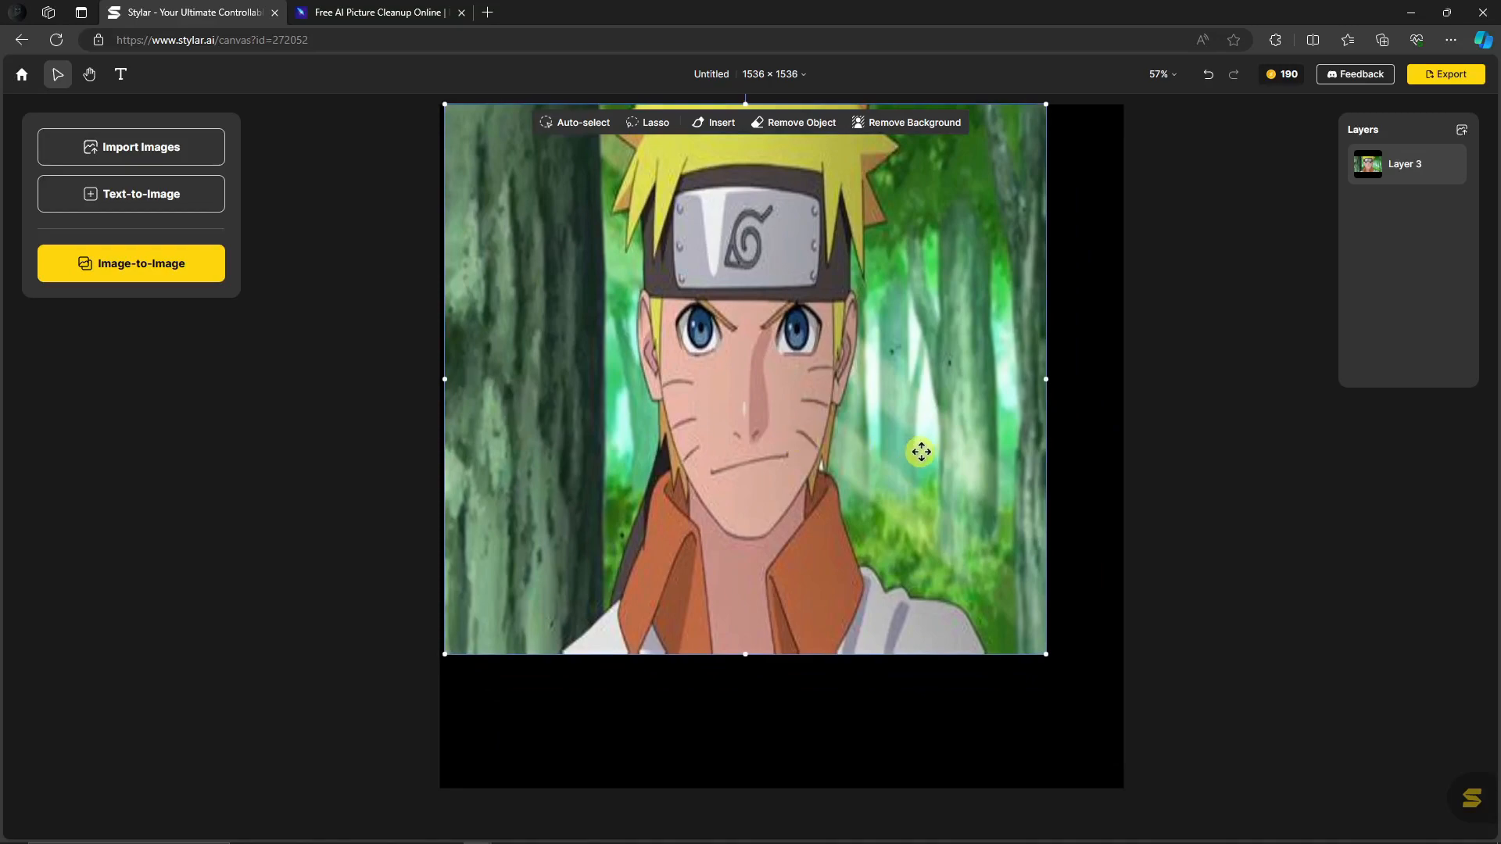
pyautogui.hotkey('ctrl', 'z')
pyautogui.hotkey('ctrl', 'z')
# Enlarge the anime ninja image proportionally to nearly the full canvas width and place it in the upper half
pyautogui.click(690, 269)
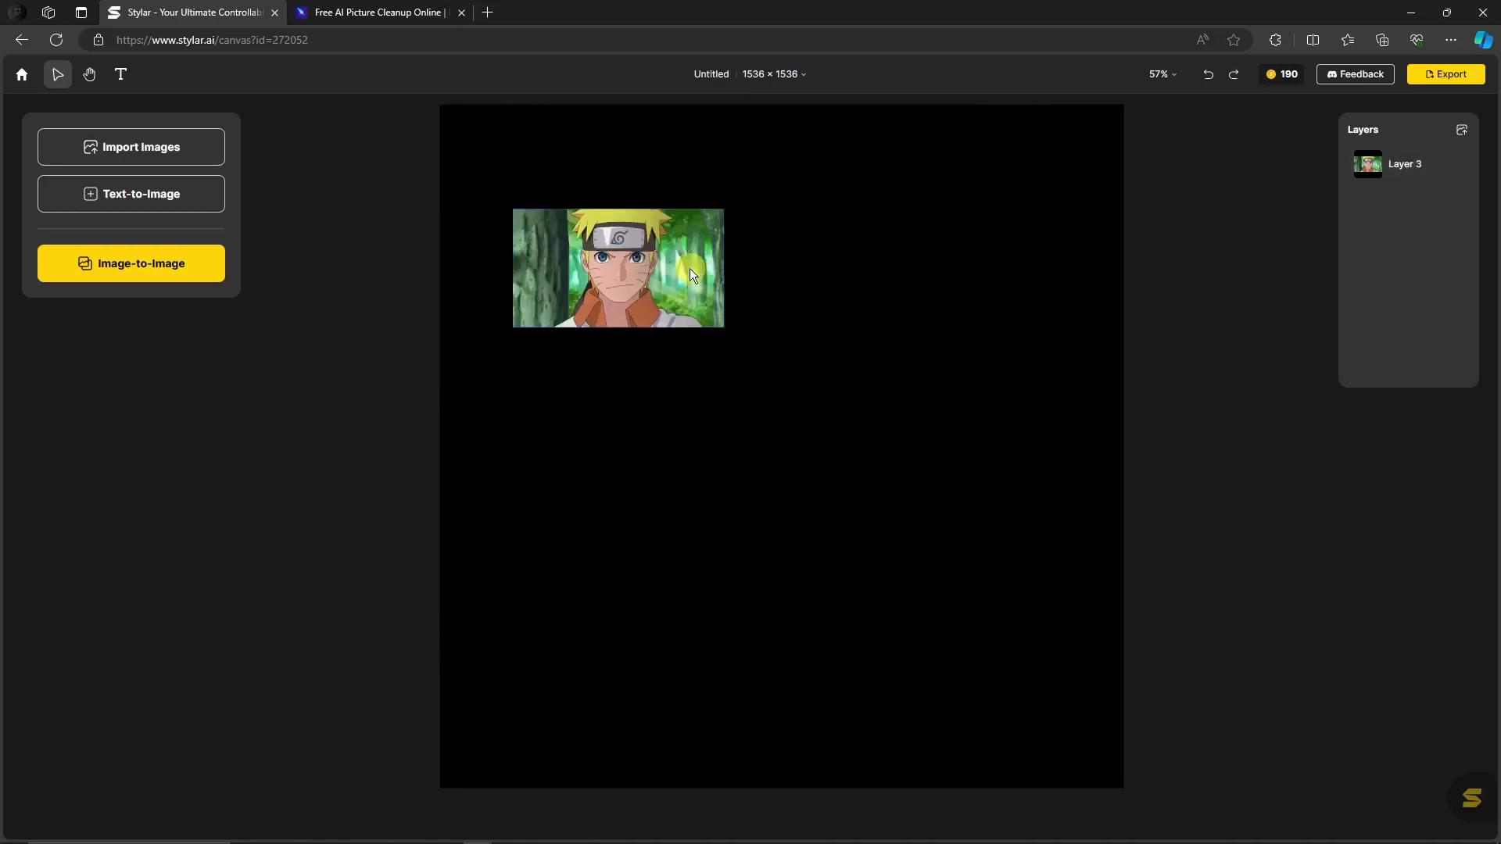
pyautogui.moveTo(724, 329); pyautogui.dragTo(869, 542)
pyautogui.click(700, 305)
pyautogui.moveTo(725, 328)
pyautogui.mouseDown()
pyautogui.moveTo(951, 690)
pyautogui.moveTo(949, 496)
pyautogui.moveTo(873, 460)
pyautogui.mouseUp()
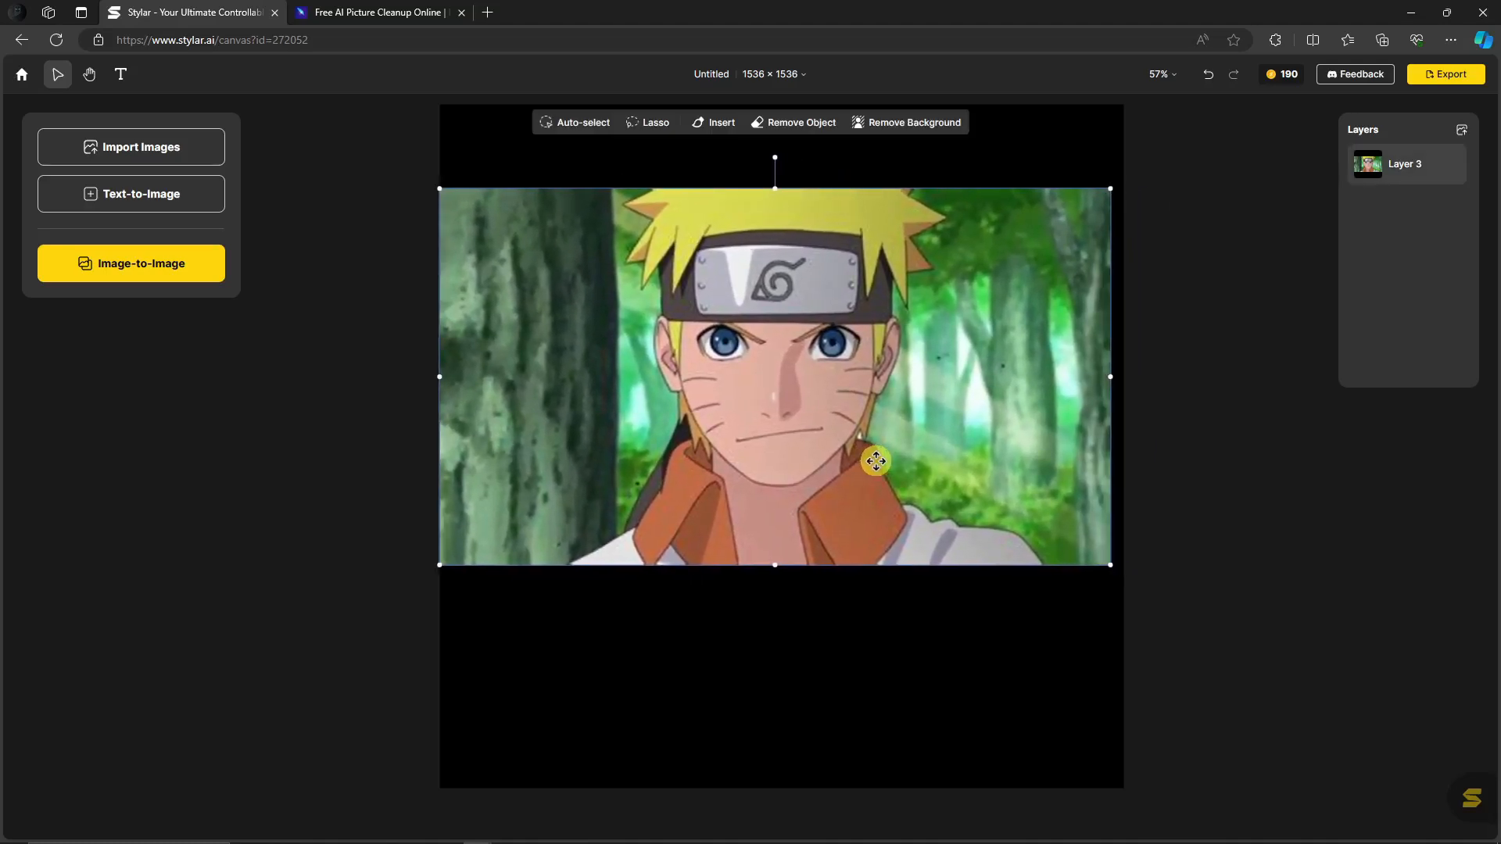
# Enlarge the anime ninja image to the full canvas width and generate an automatic Image-to-Image prompt for it
pyautogui.moveTo(1110, 564); pyautogui.dragTo(1122, 573)
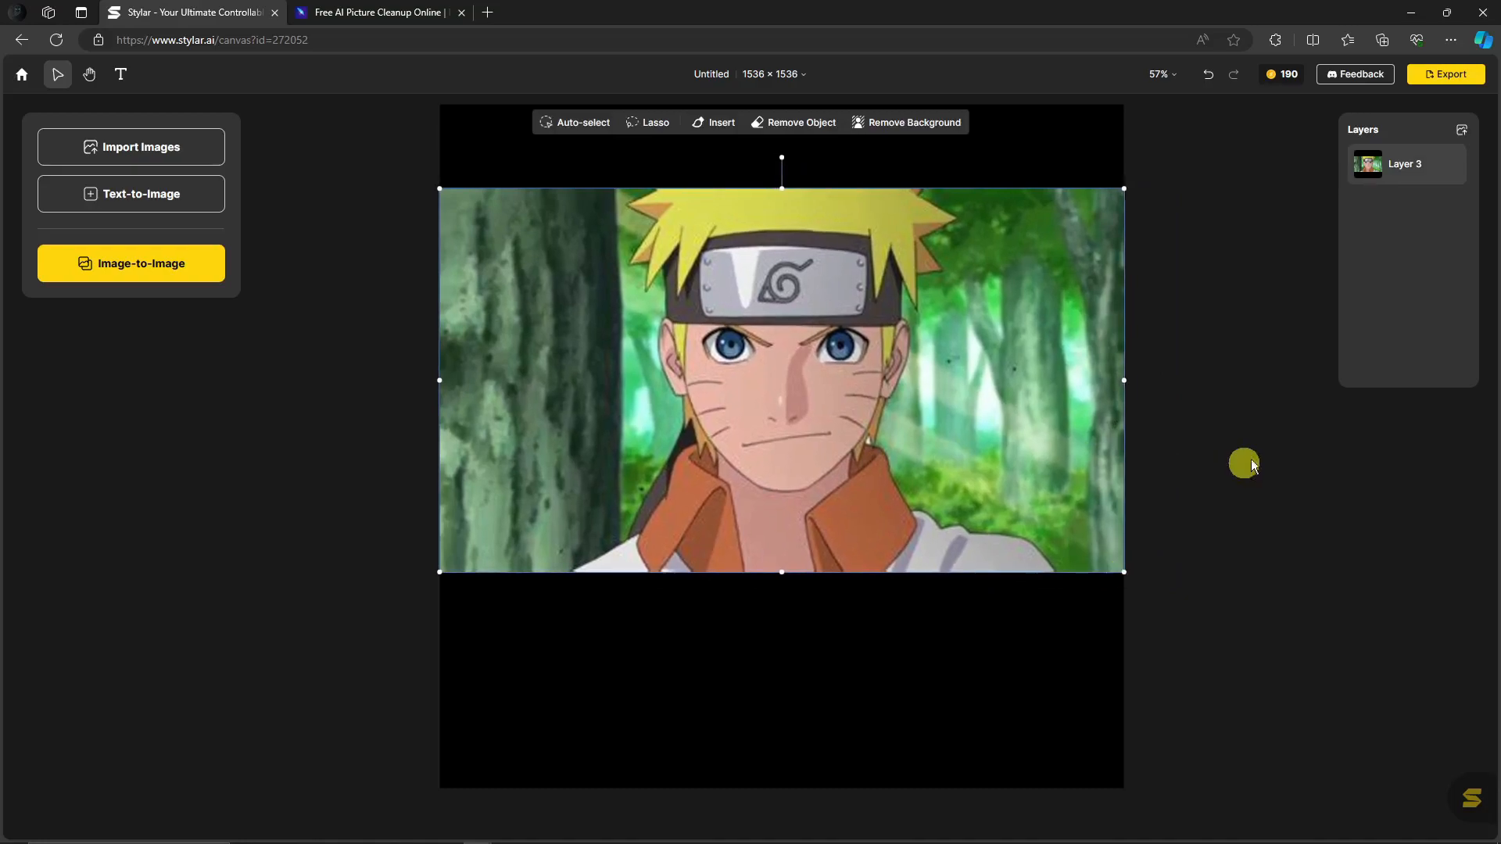
pyautogui.click(206, 265)
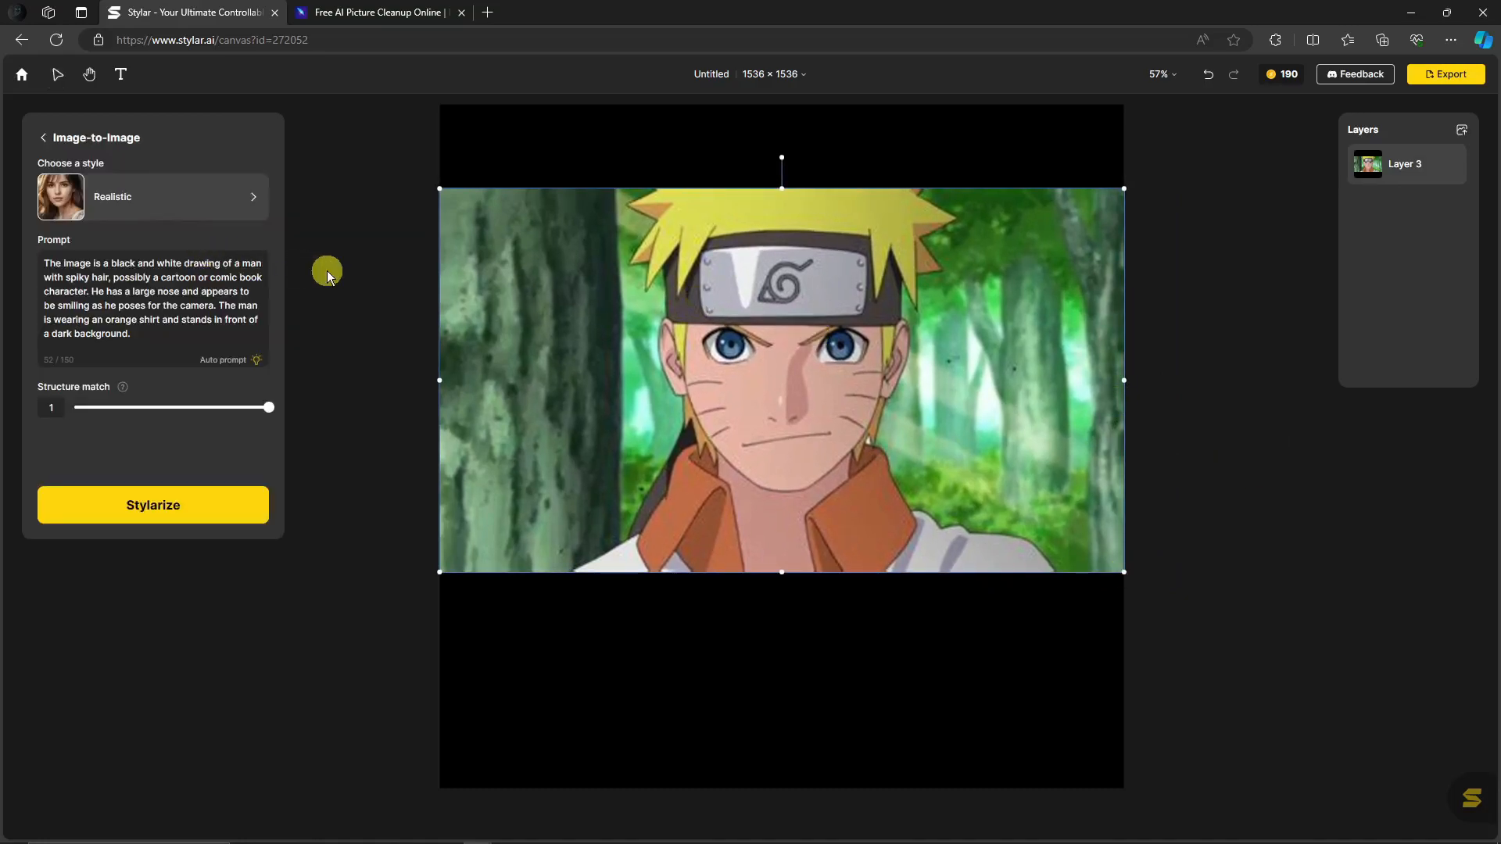
pyautogui.click(259, 364)
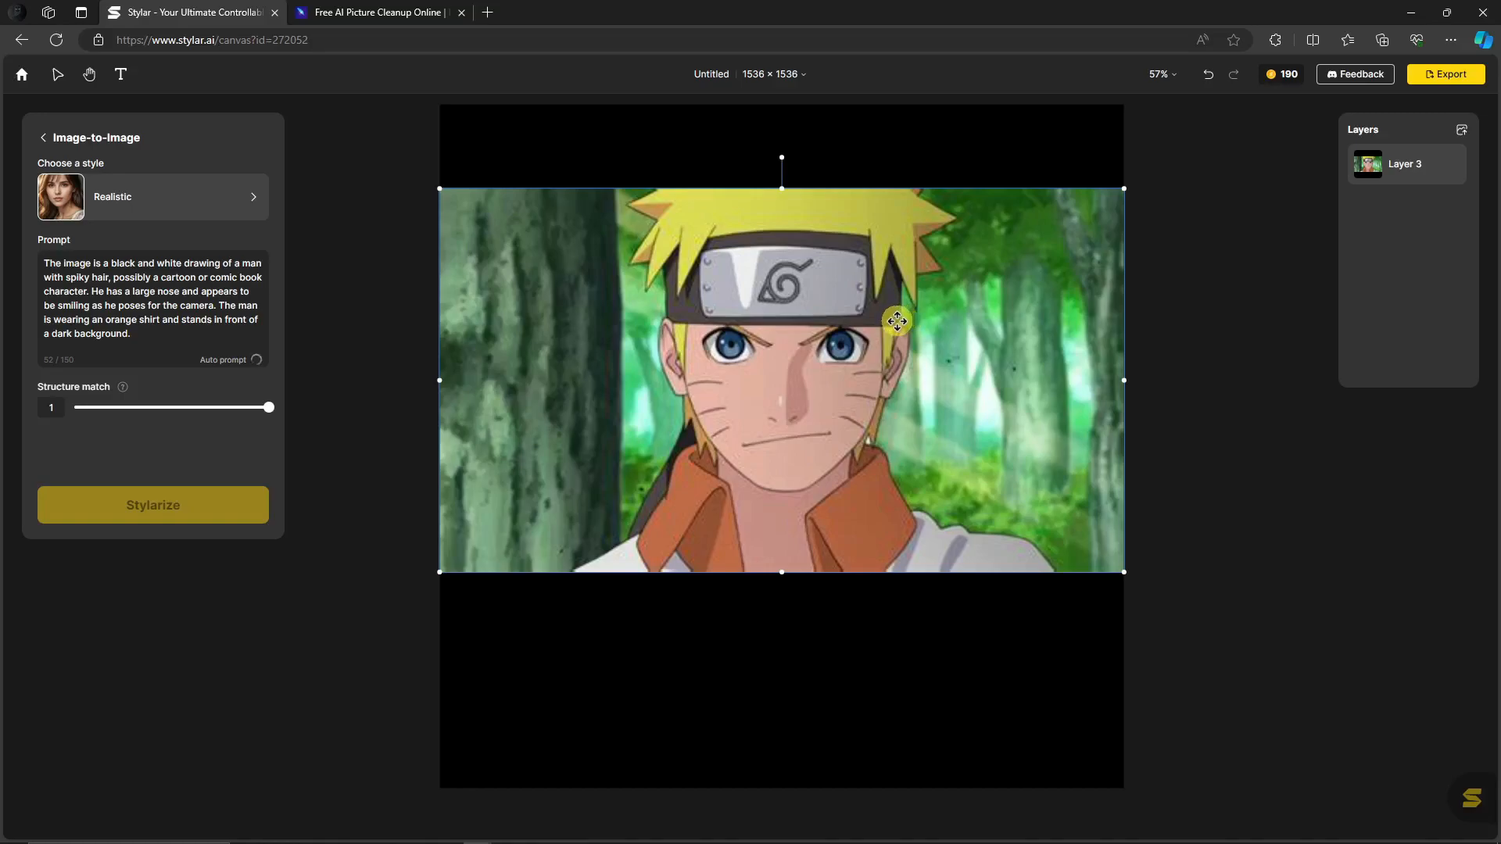
# Review the generated prompt and change the headband colour in it to black
pyautogui.moveTo(52, 266); pyautogui.dragTo(90, 295)
pyautogui.click(87, 290)
pyautogui.moveTo(165, 264); pyautogui.dragTo(258, 267)
pyautogui.click(124, 290)
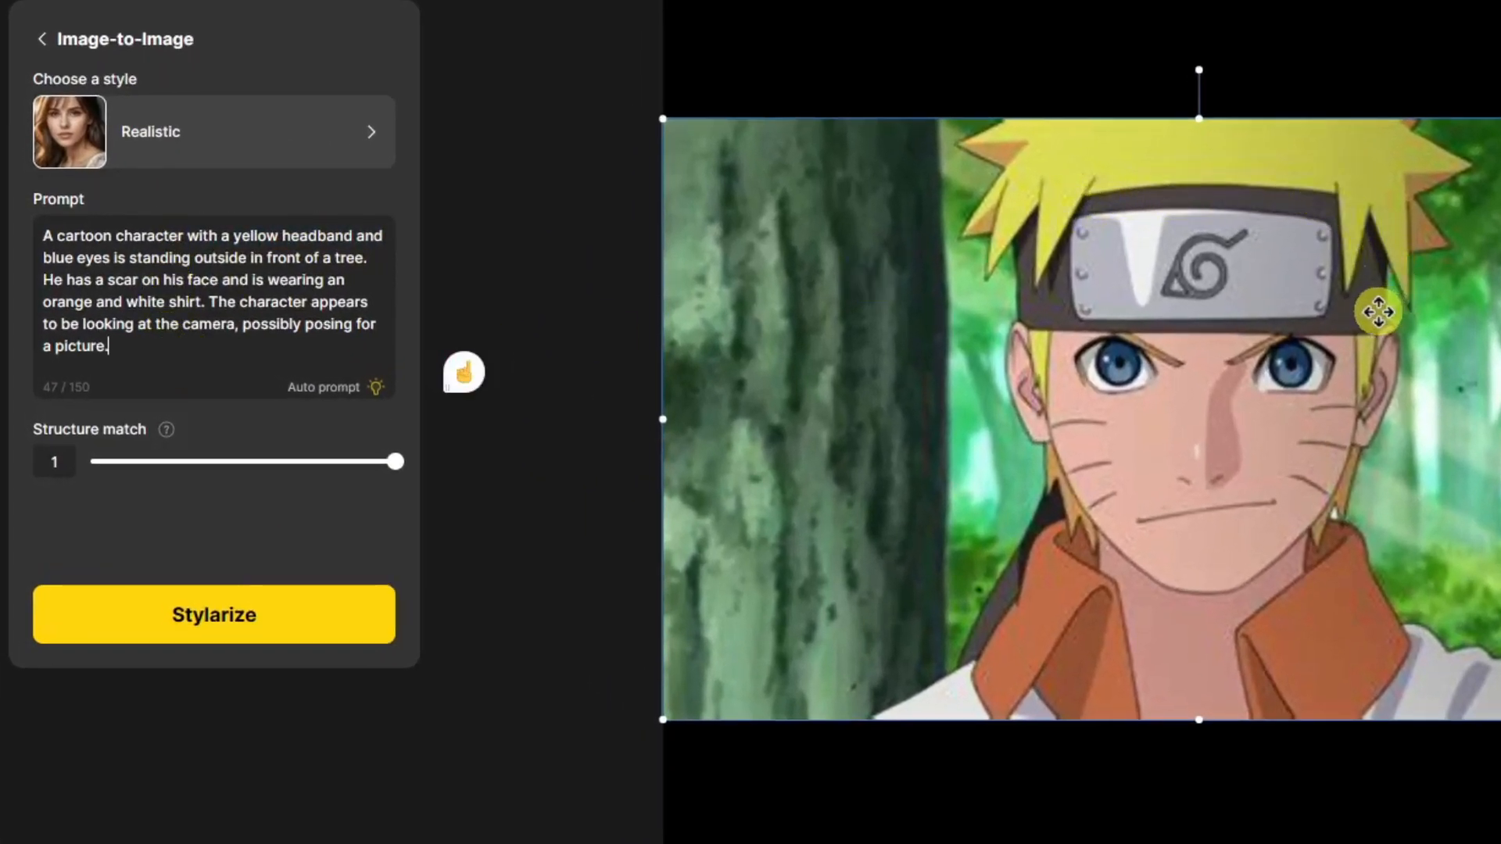
pyautogui.moveTo(276, 231); pyautogui.dragTo(234, 232)
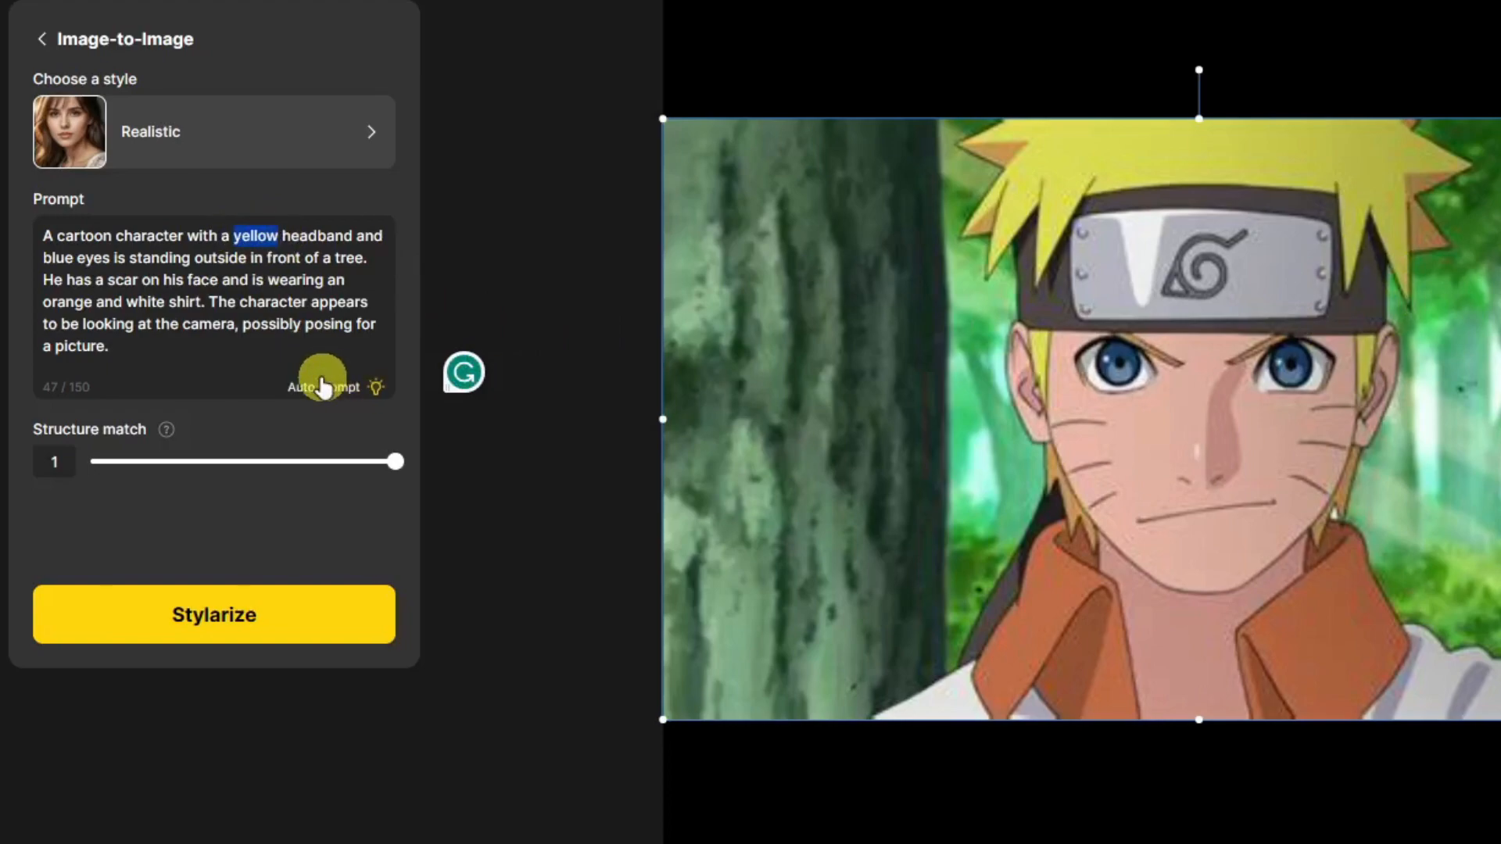
pyautogui.write('black')
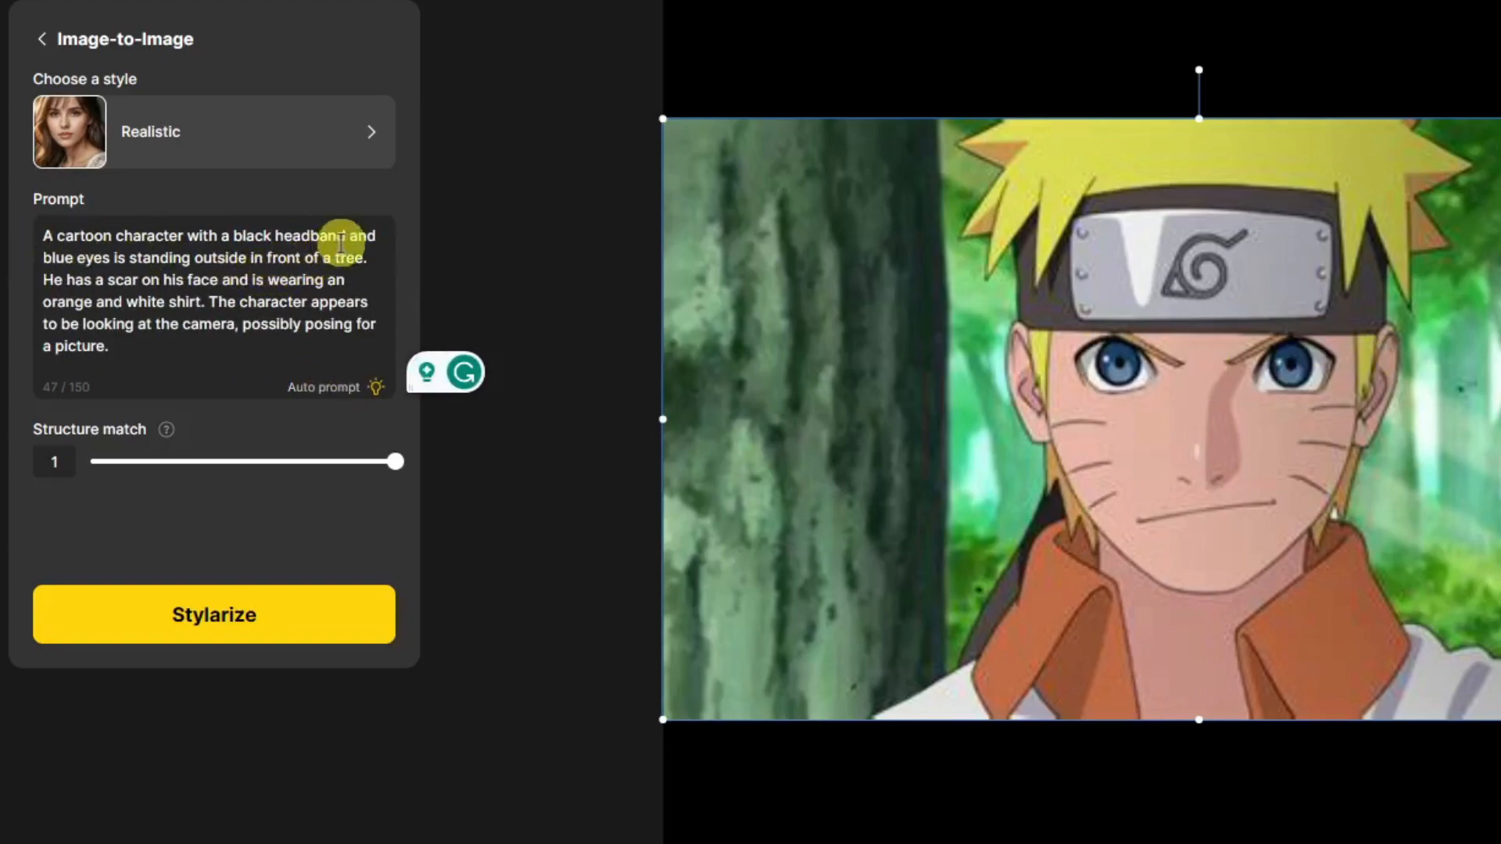
# Extend the prompt's character description to "blue eyes, and yellow hair" and remove the extra "and" after "headband"
pyautogui.click(111, 260)
pyautogui.write(', yellow h')
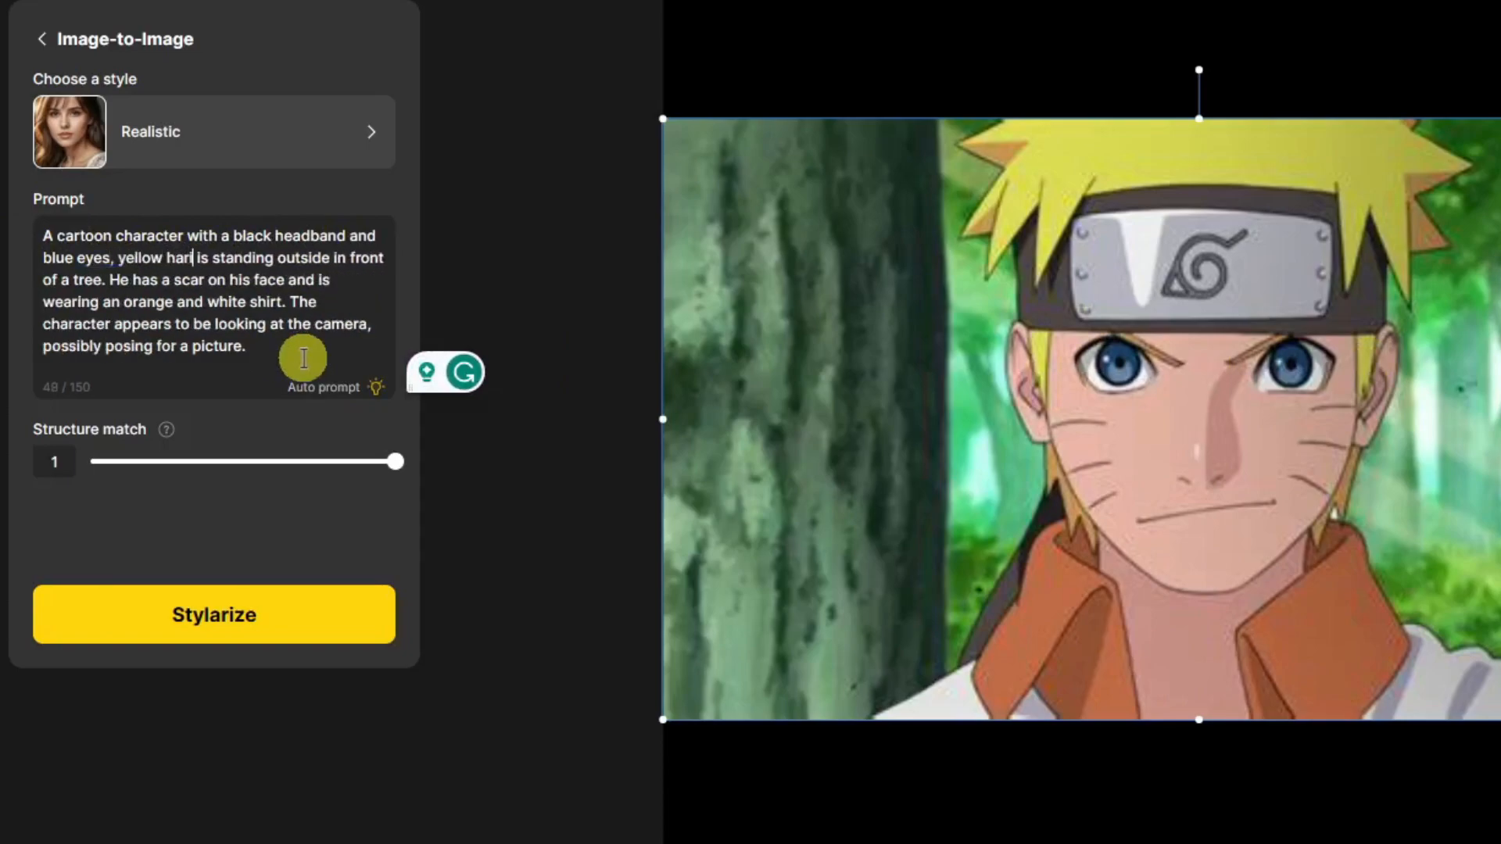
pyautogui.write('air')
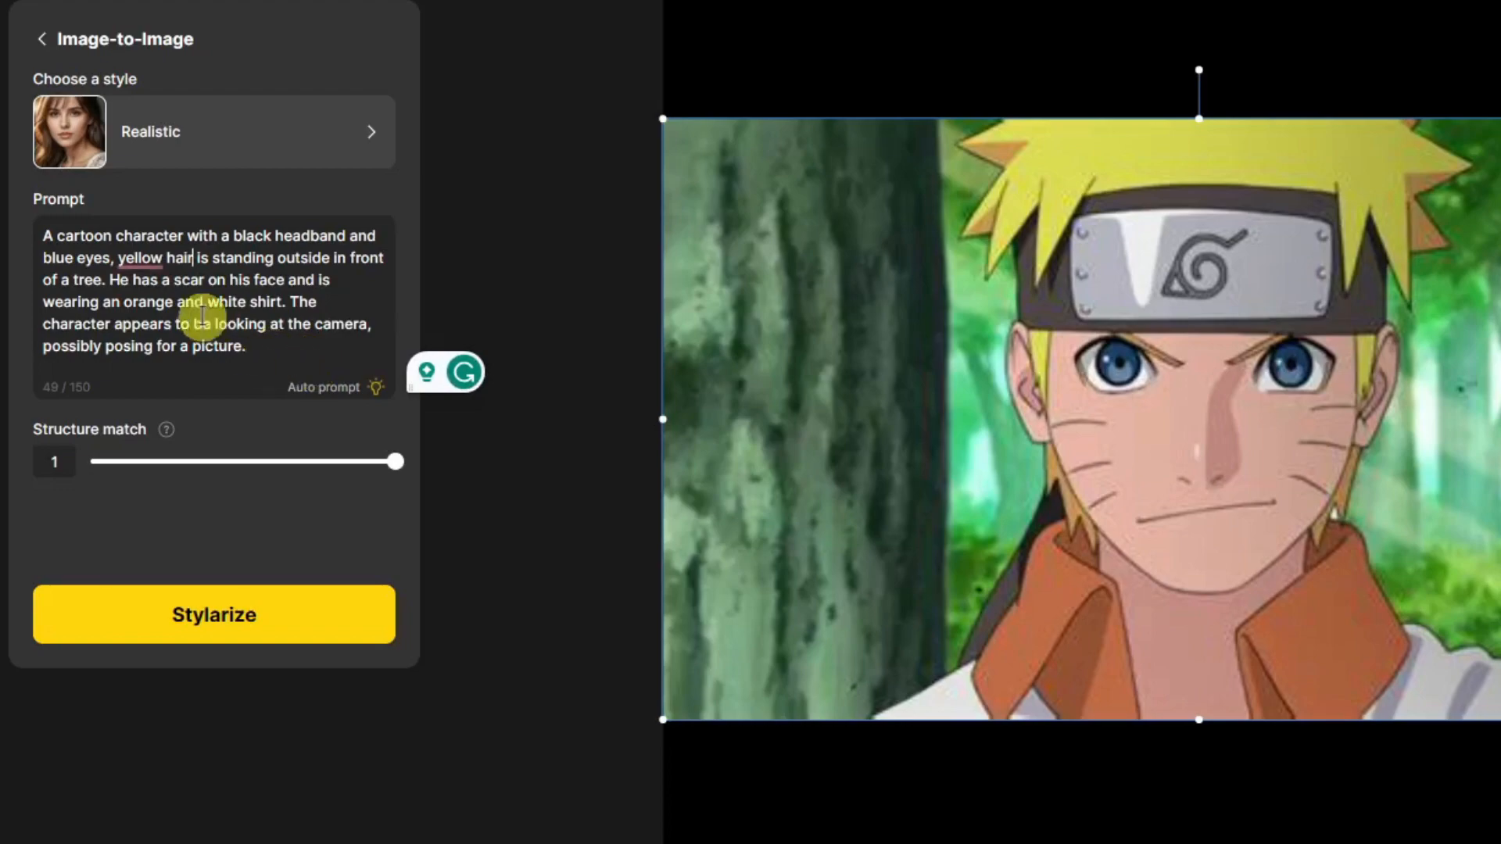
pyautogui.click(137, 259)
pyautogui.click(173, 327)
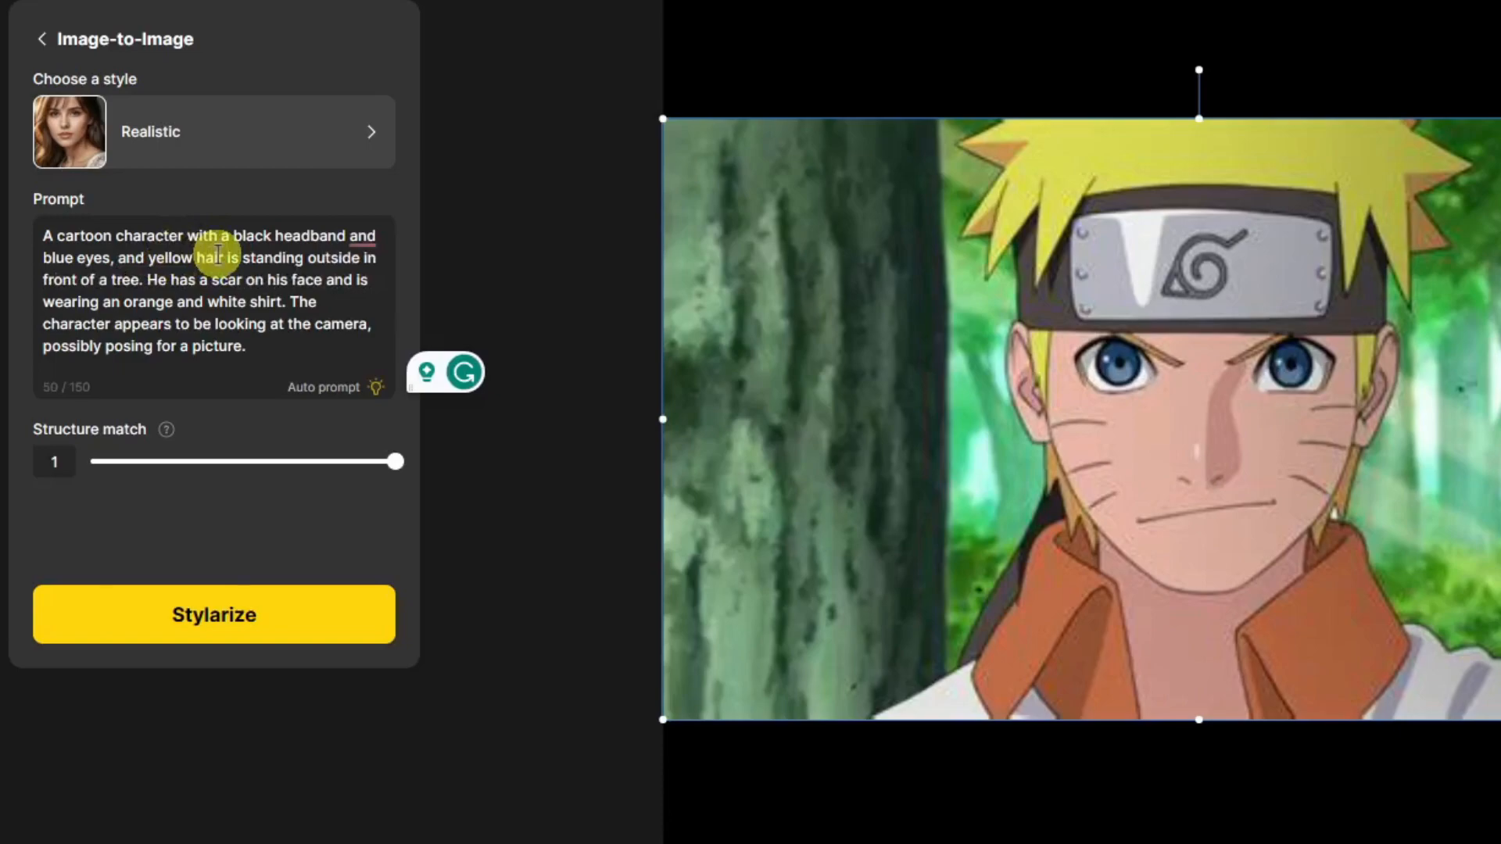
pyautogui.moveTo(362, 239)
pyautogui.click(387, 295)
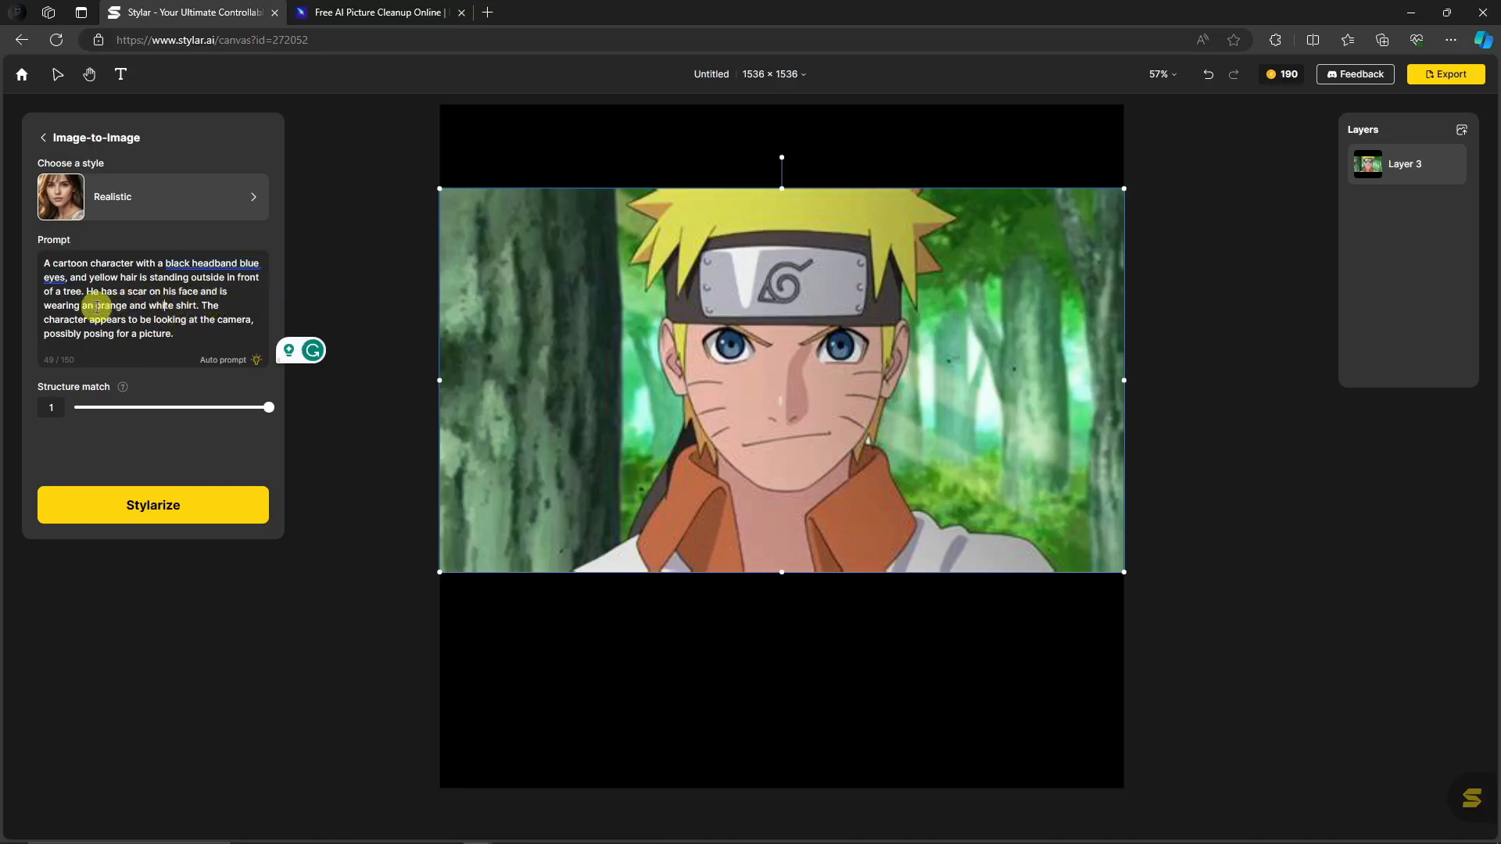
# Generate Realistic-style versions at structure match 1, compare the previews and place the third result on the canvas
pyautogui.click(168, 500)
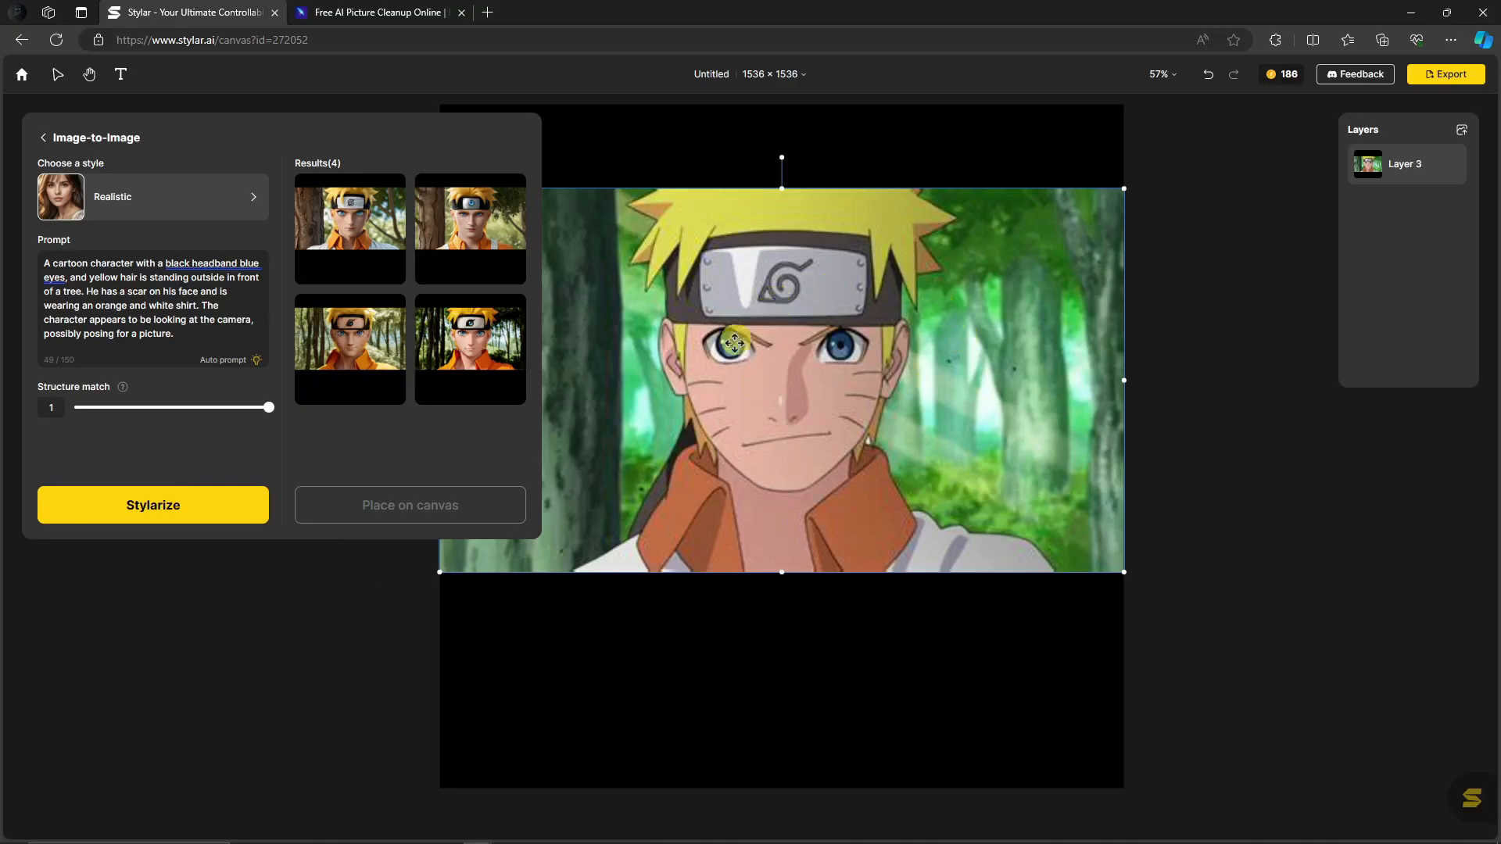
pyautogui.moveTo(359, 226)
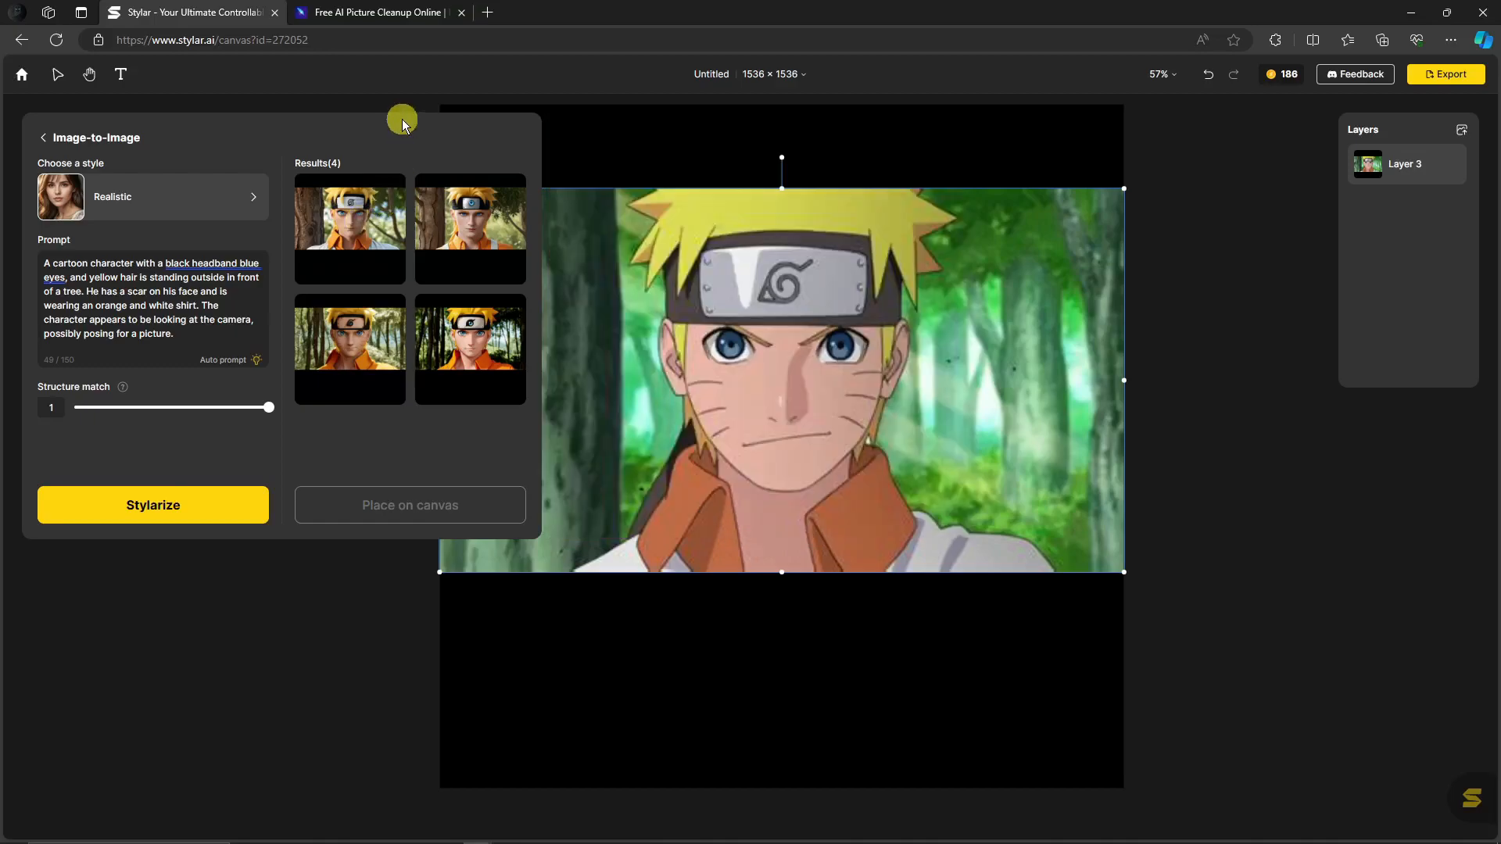
pyautogui.moveTo(352, 262)
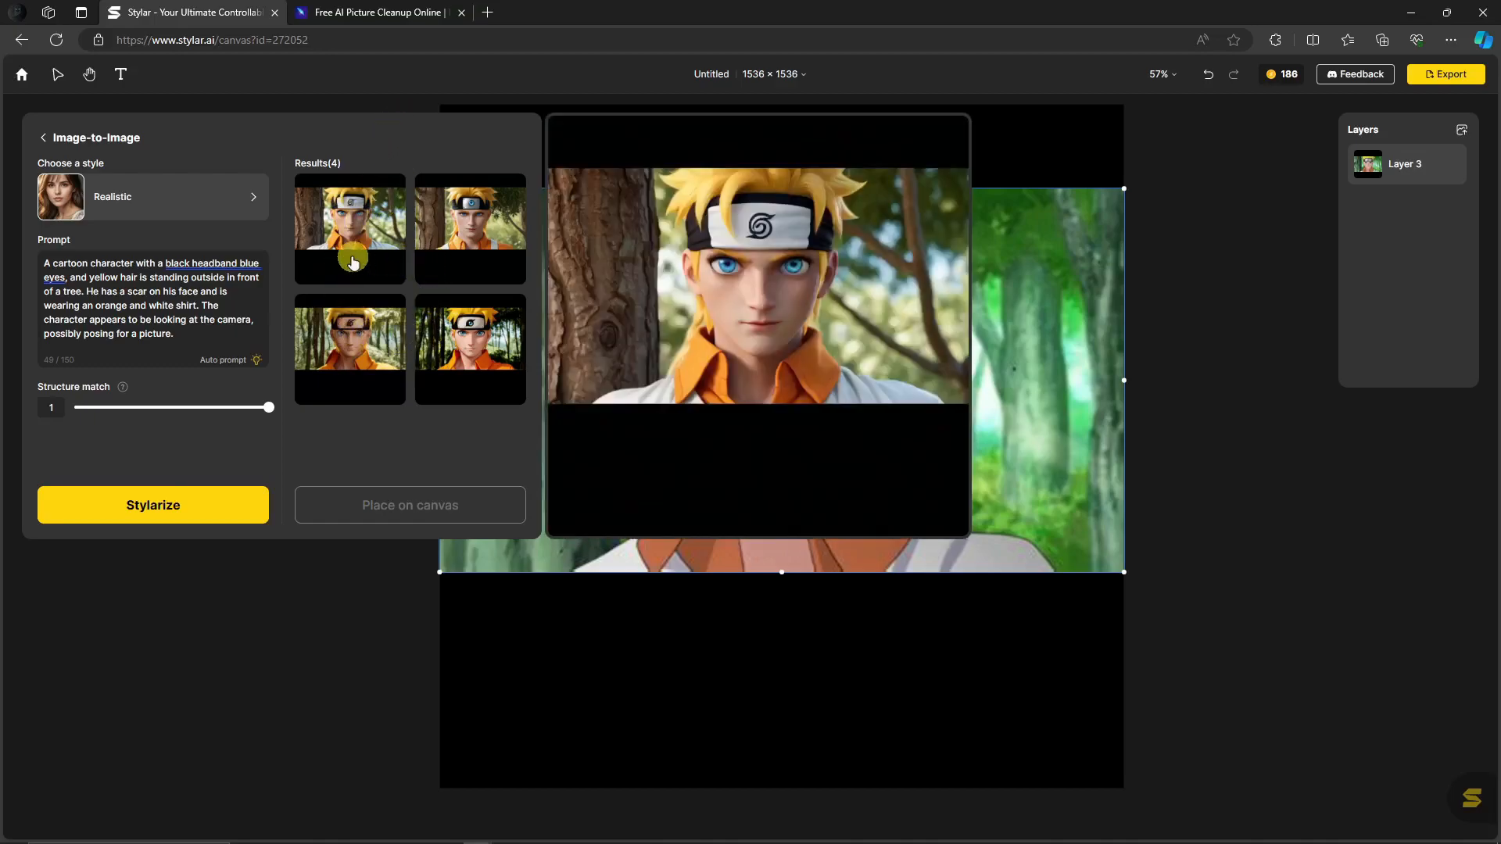
pyautogui.moveTo(430, 246)
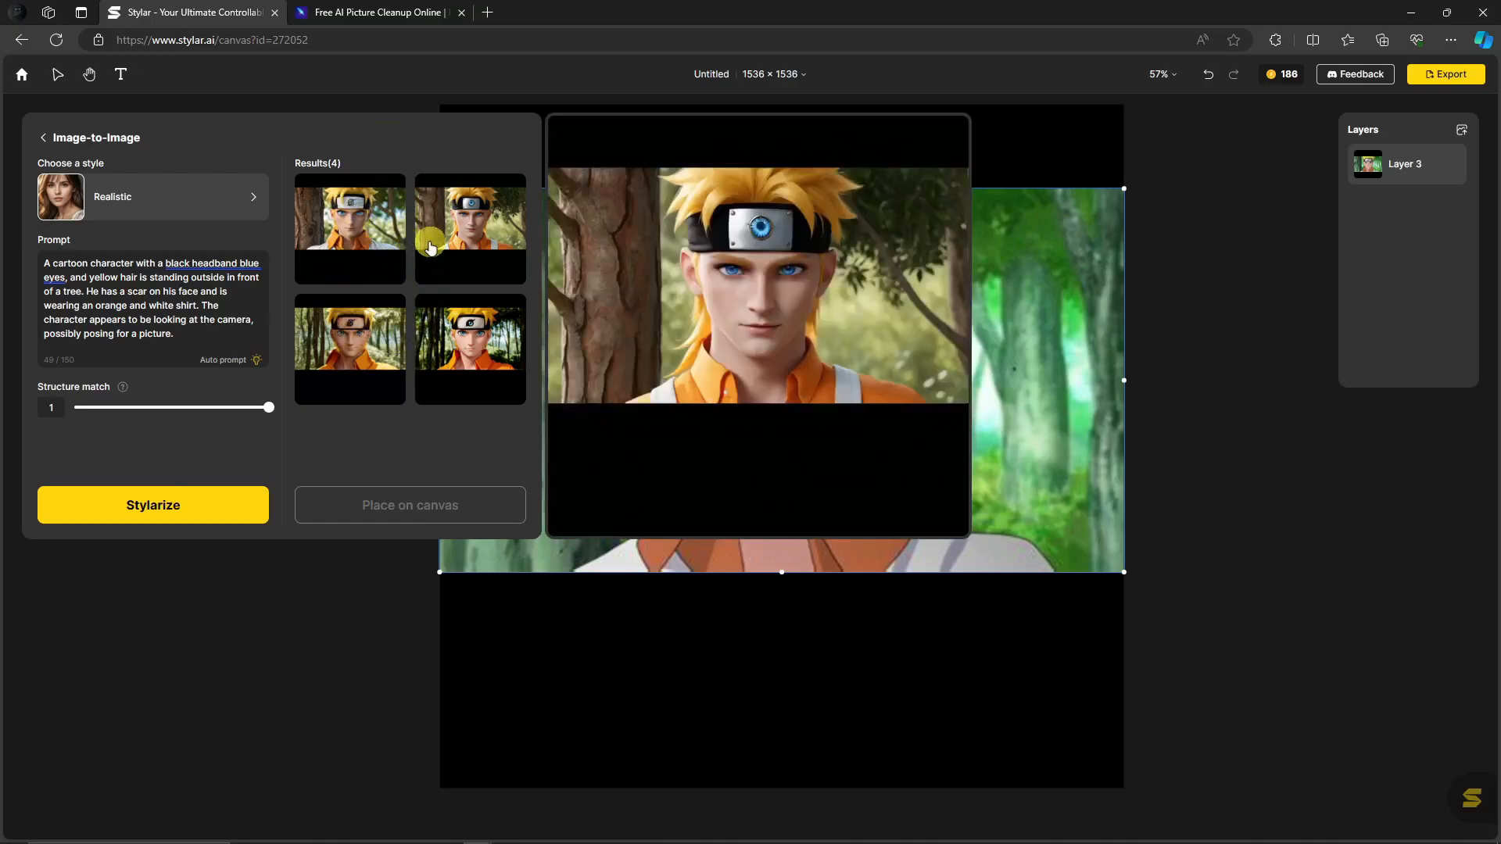
pyautogui.moveTo(329, 350)
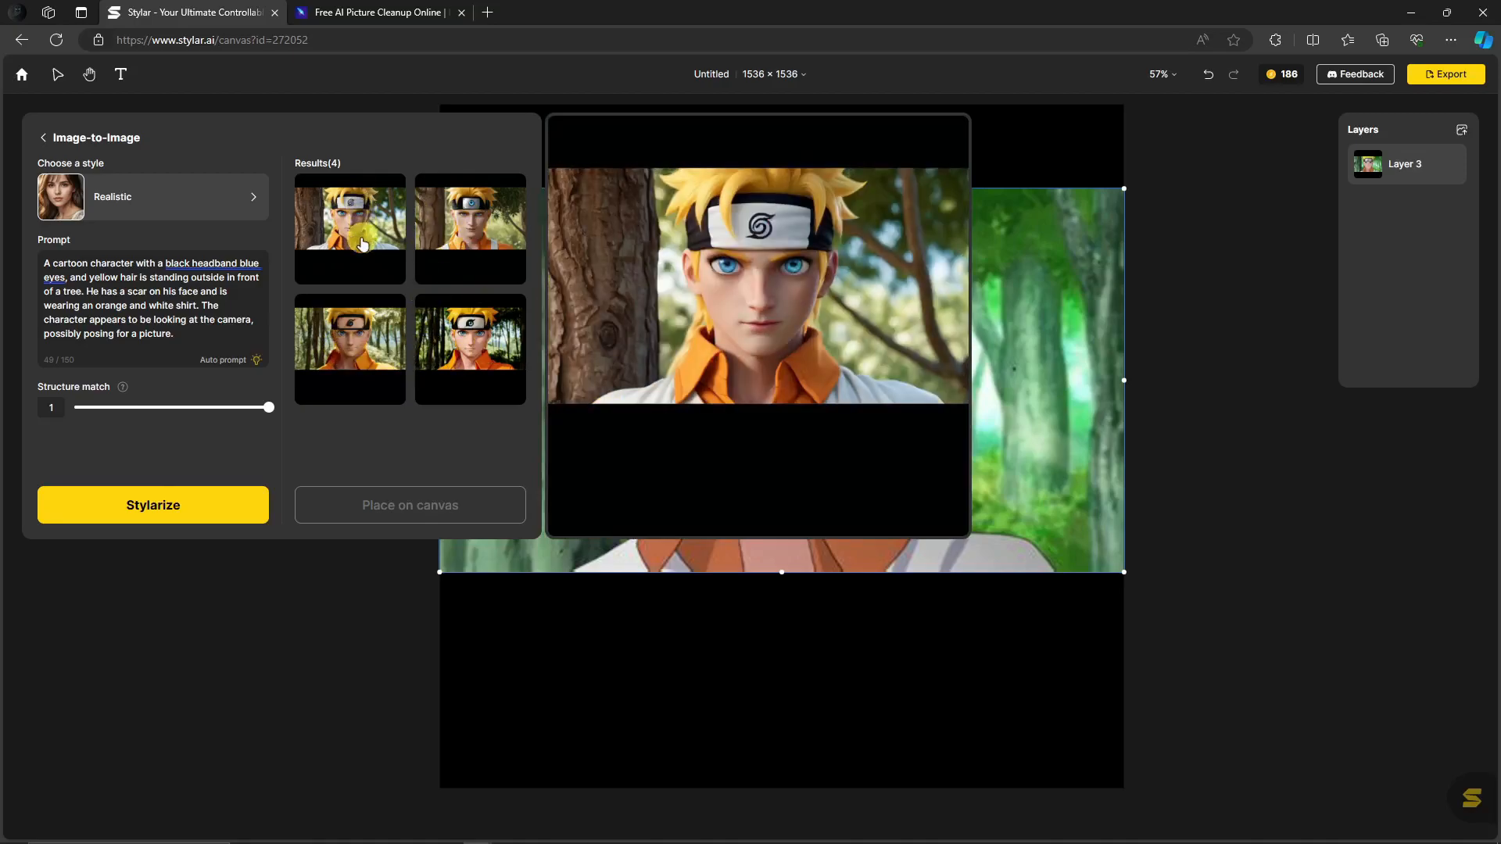
pyautogui.moveTo(379, 354)
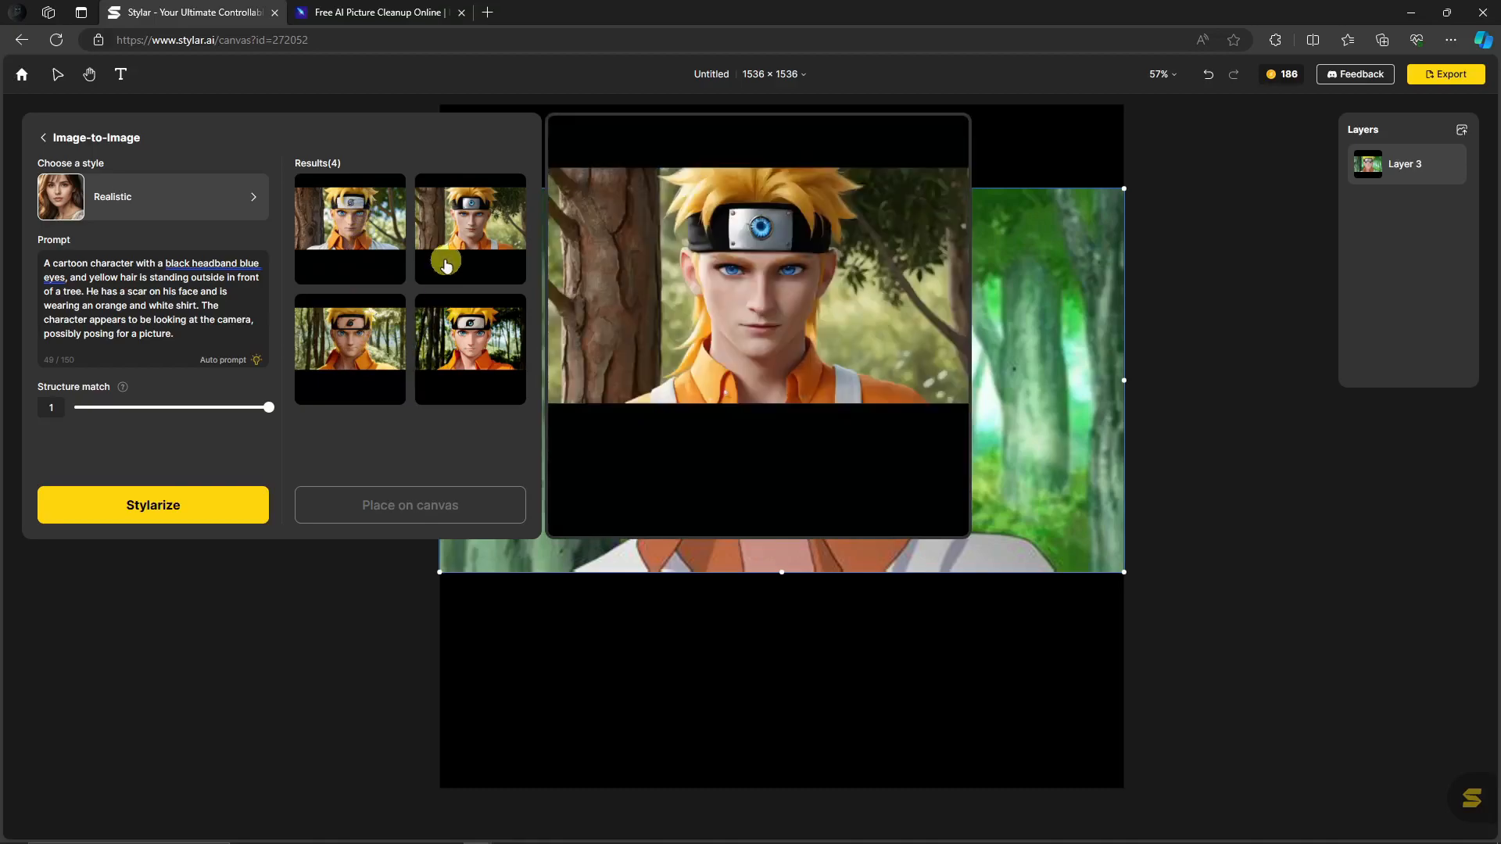
pyautogui.click(350, 365)
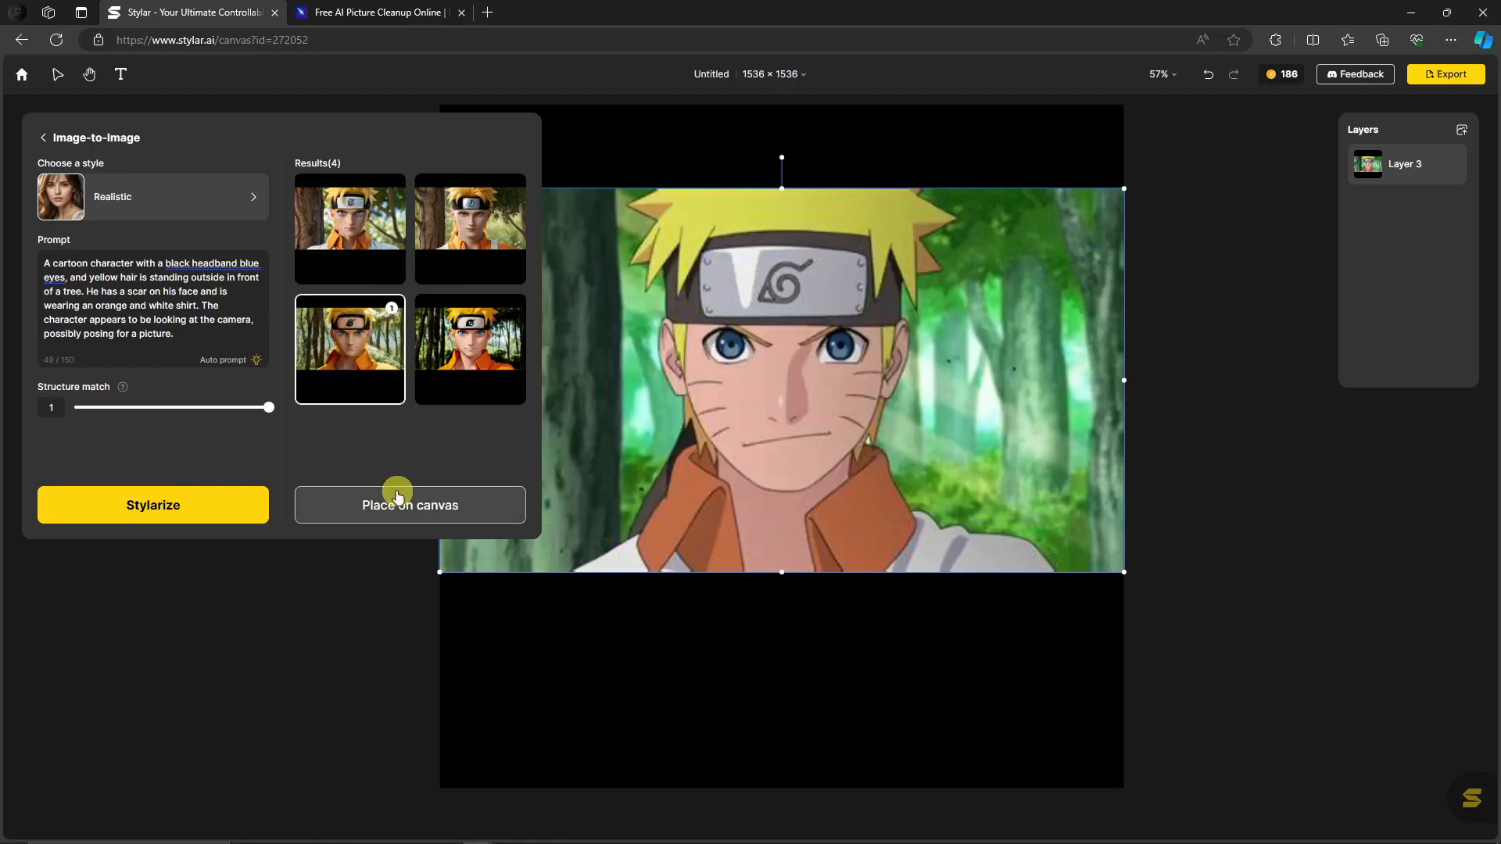
pyautogui.click(406, 504)
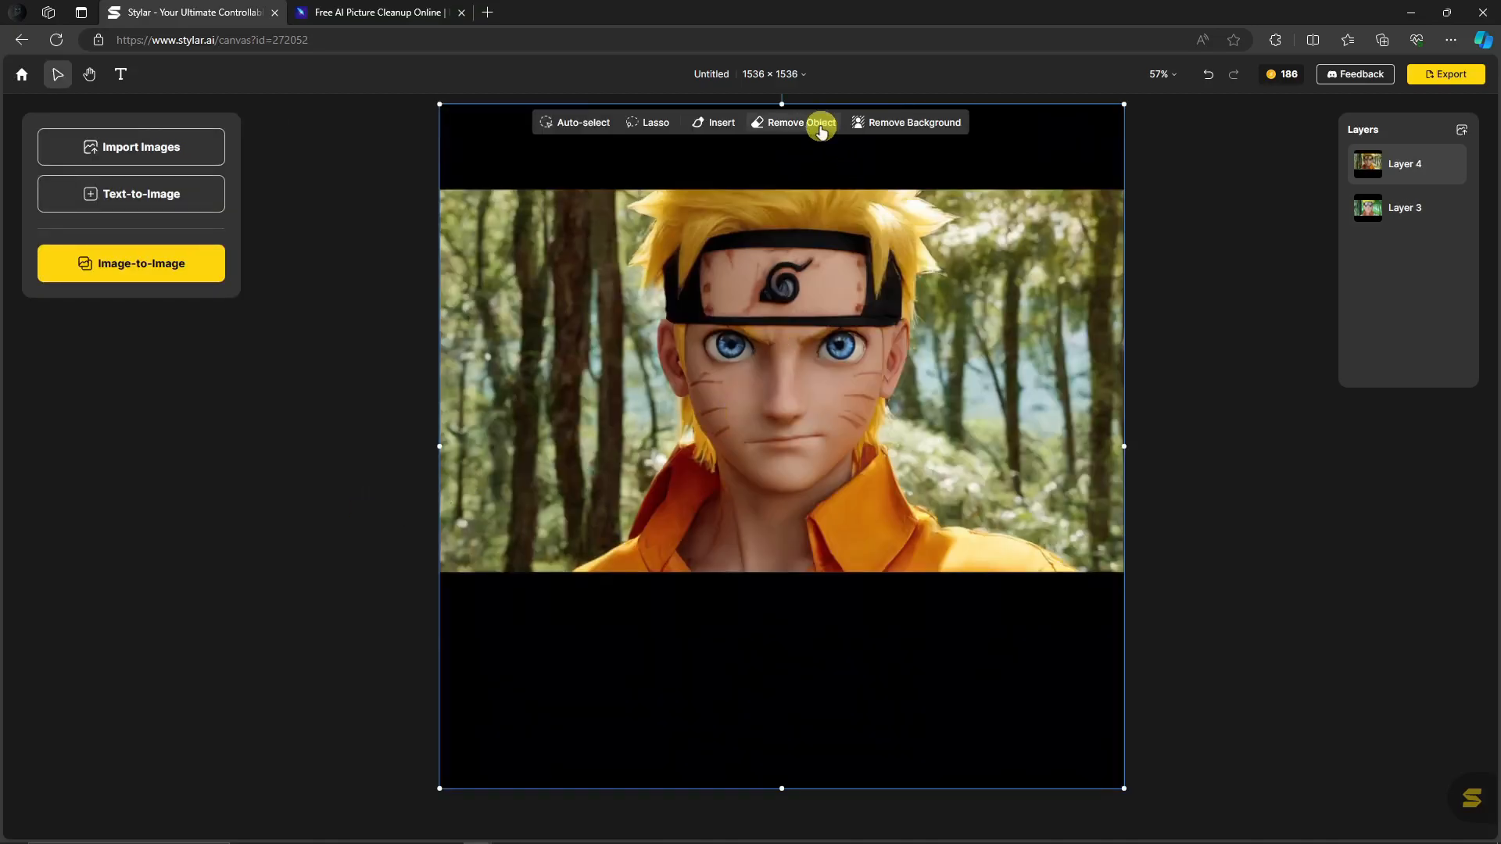
# Remove the background of the realistic ninja layer and export all layers as PNG at 1x size
pyautogui.click(891, 125)
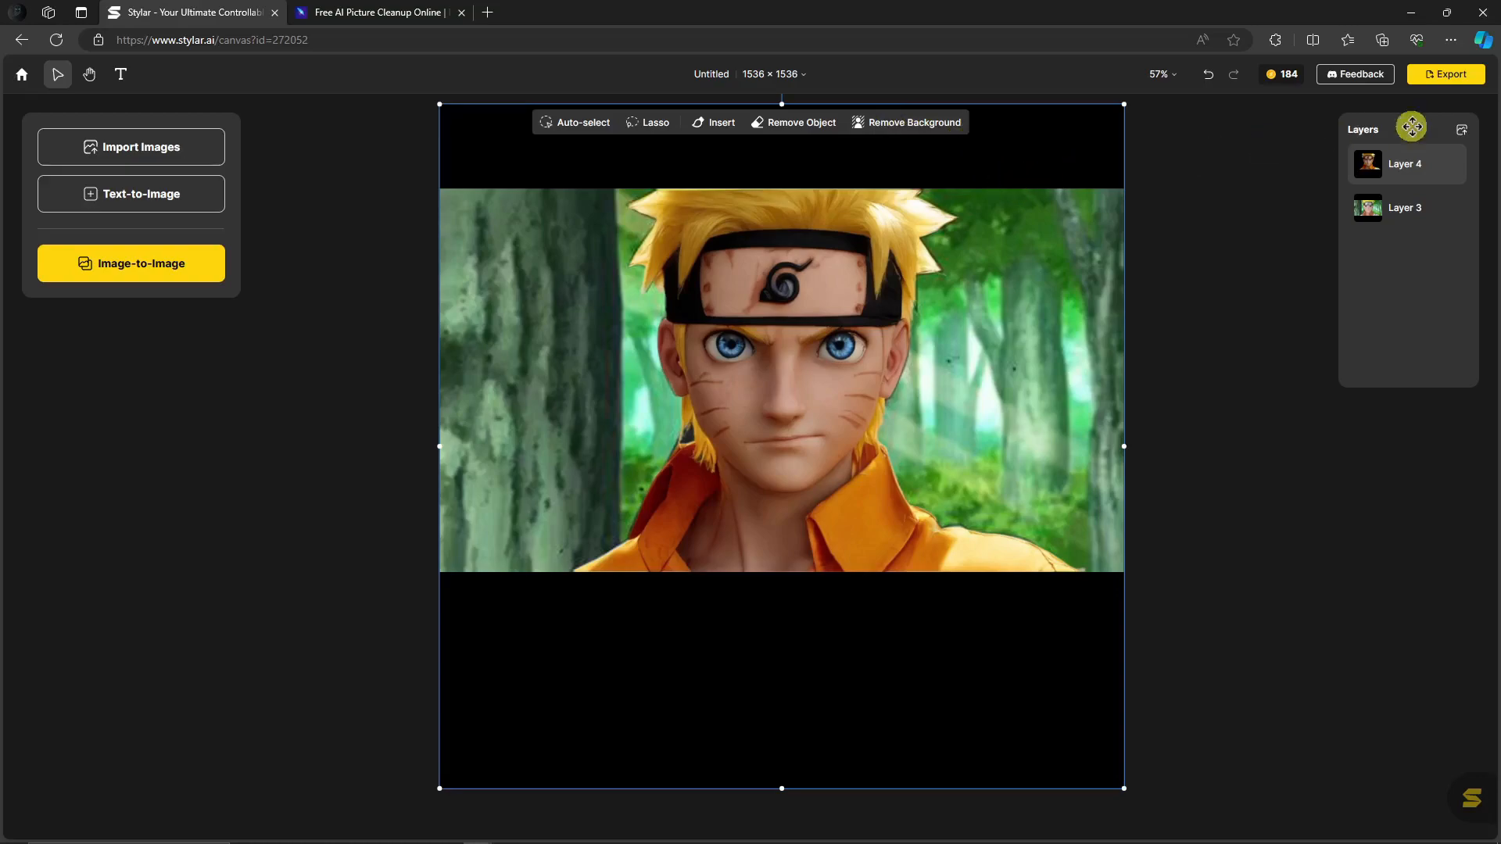
pyautogui.click(1446, 73)
pyautogui.click(1389, 211)
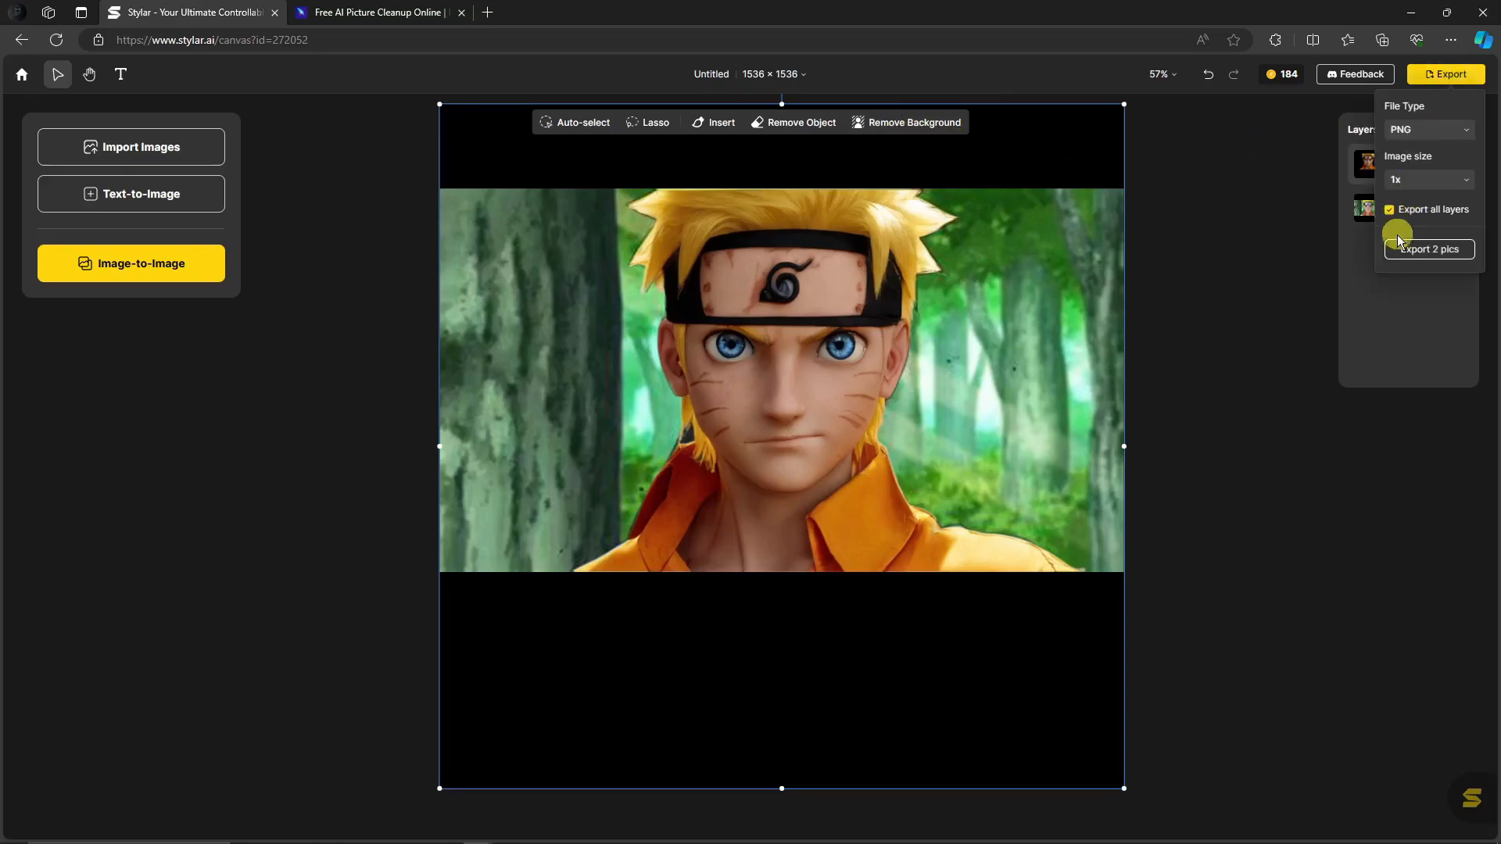
pyautogui.click(1429, 248)
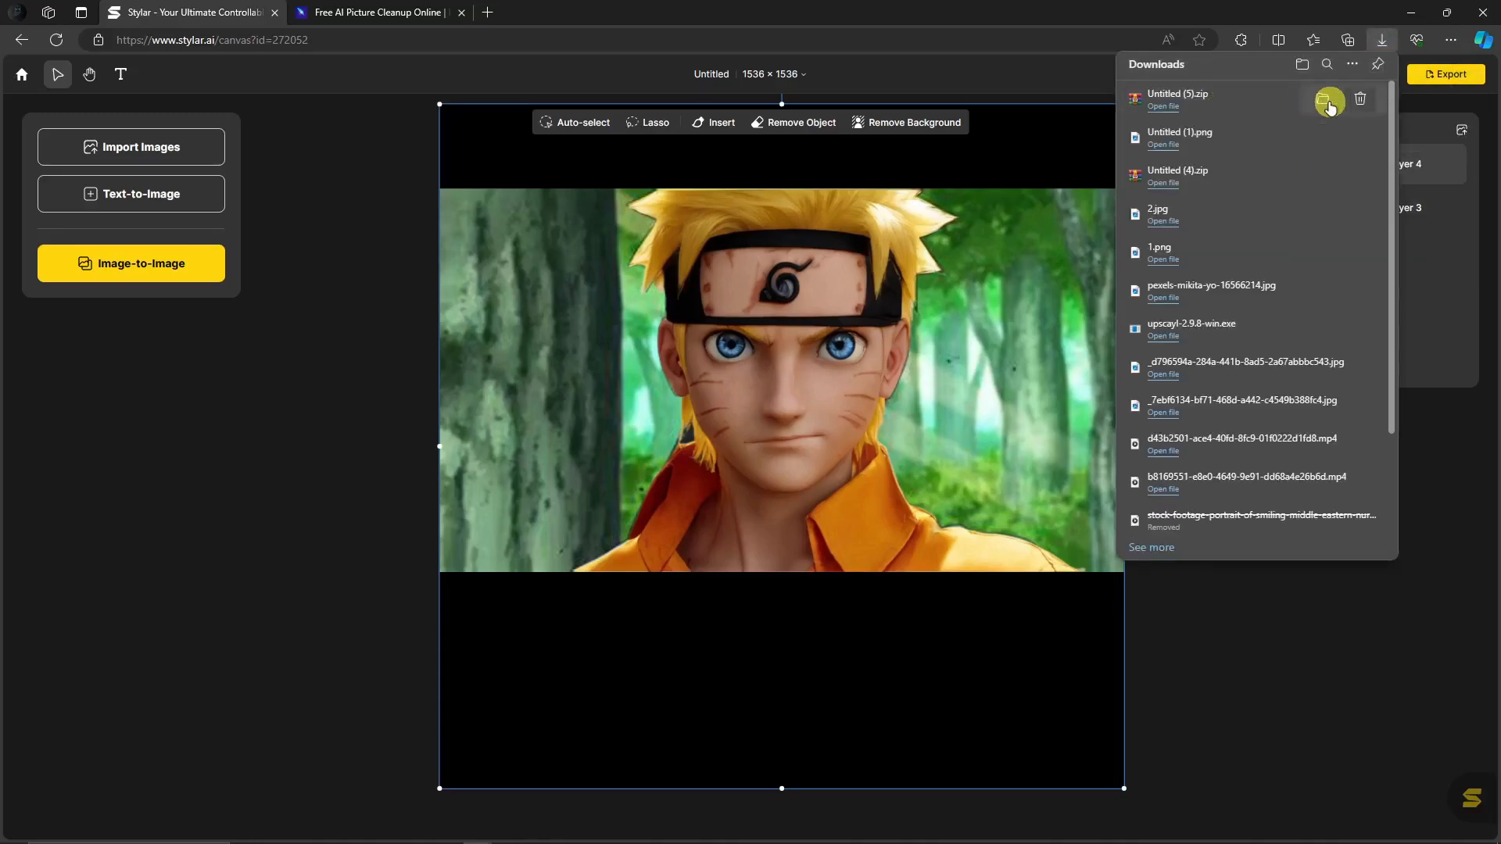
# Open the downloaded Untitled (5).zip and extract Layer 3.png and Layer 4.png to the Desktop, replacing existing files
pyautogui.click(1323, 102)
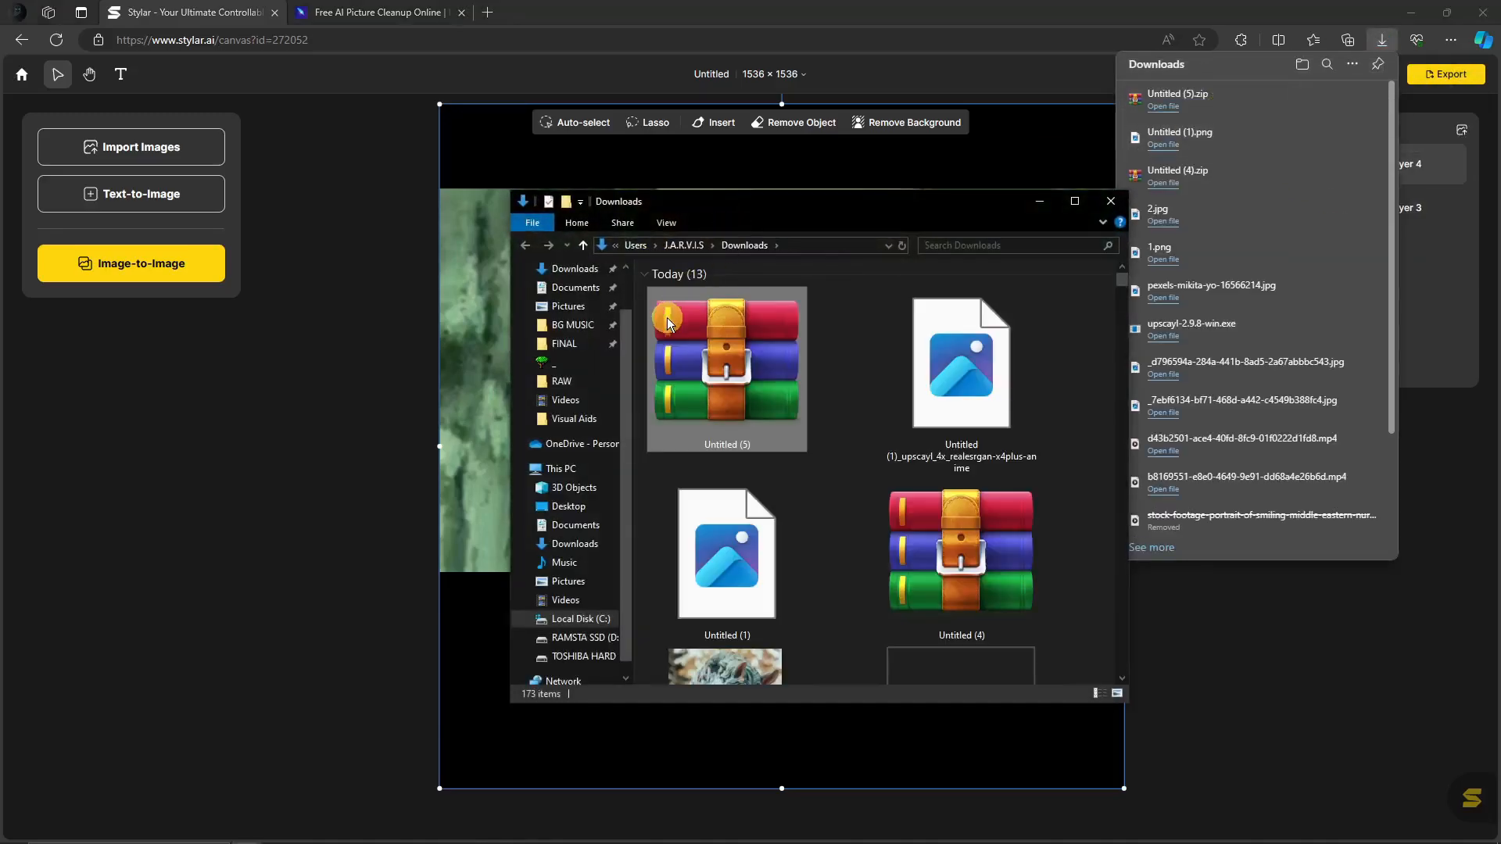
pyautogui.doubleClick(680, 333)
pyautogui.doubleClick(208, 412)
pyautogui.click(840, 493)
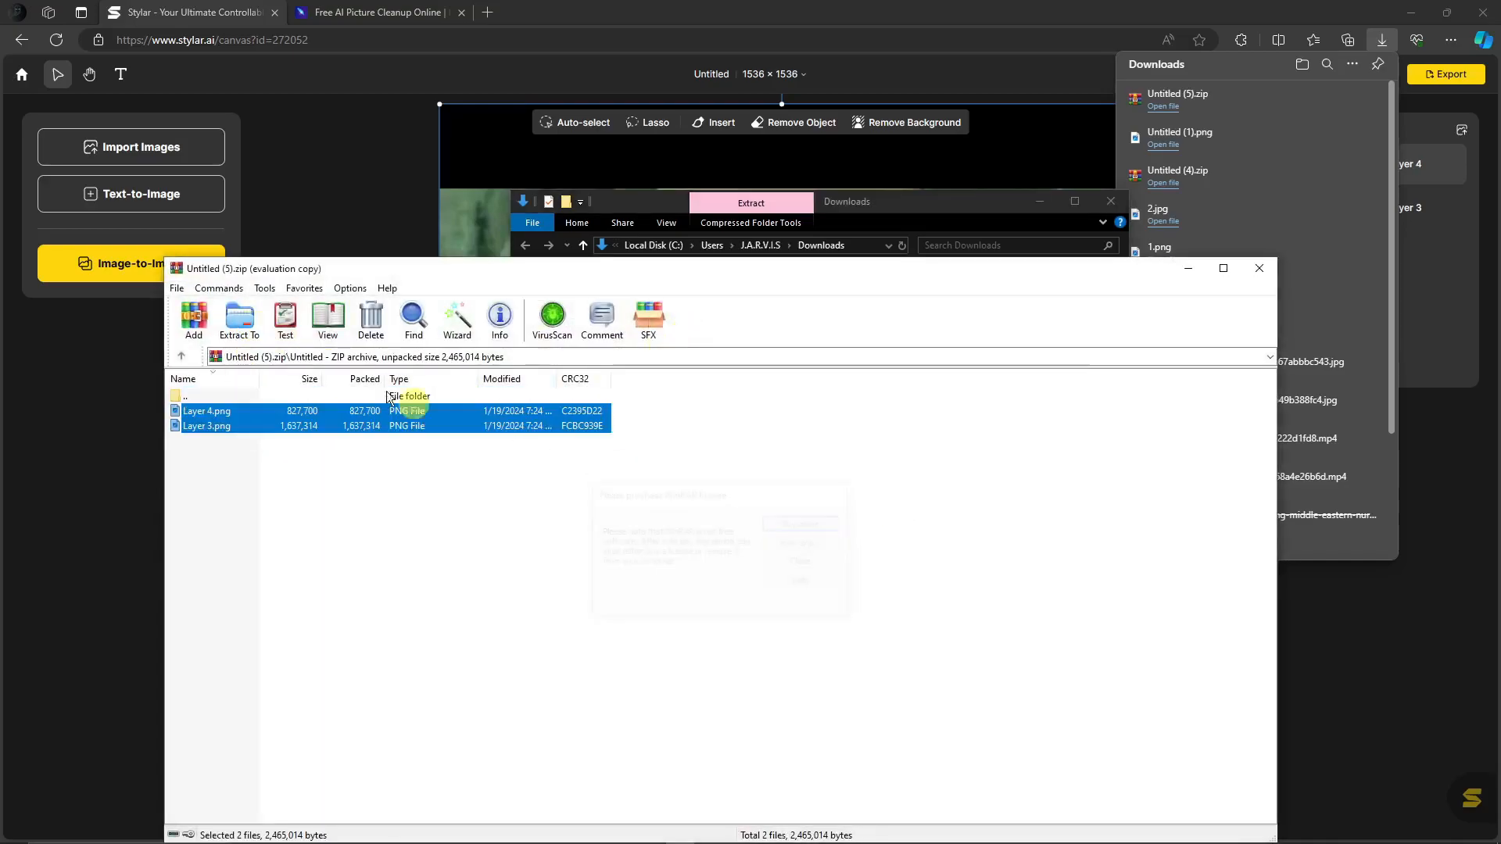
pyautogui.click(240, 320)
pyautogui.click(783, 530)
pyautogui.click(784, 712)
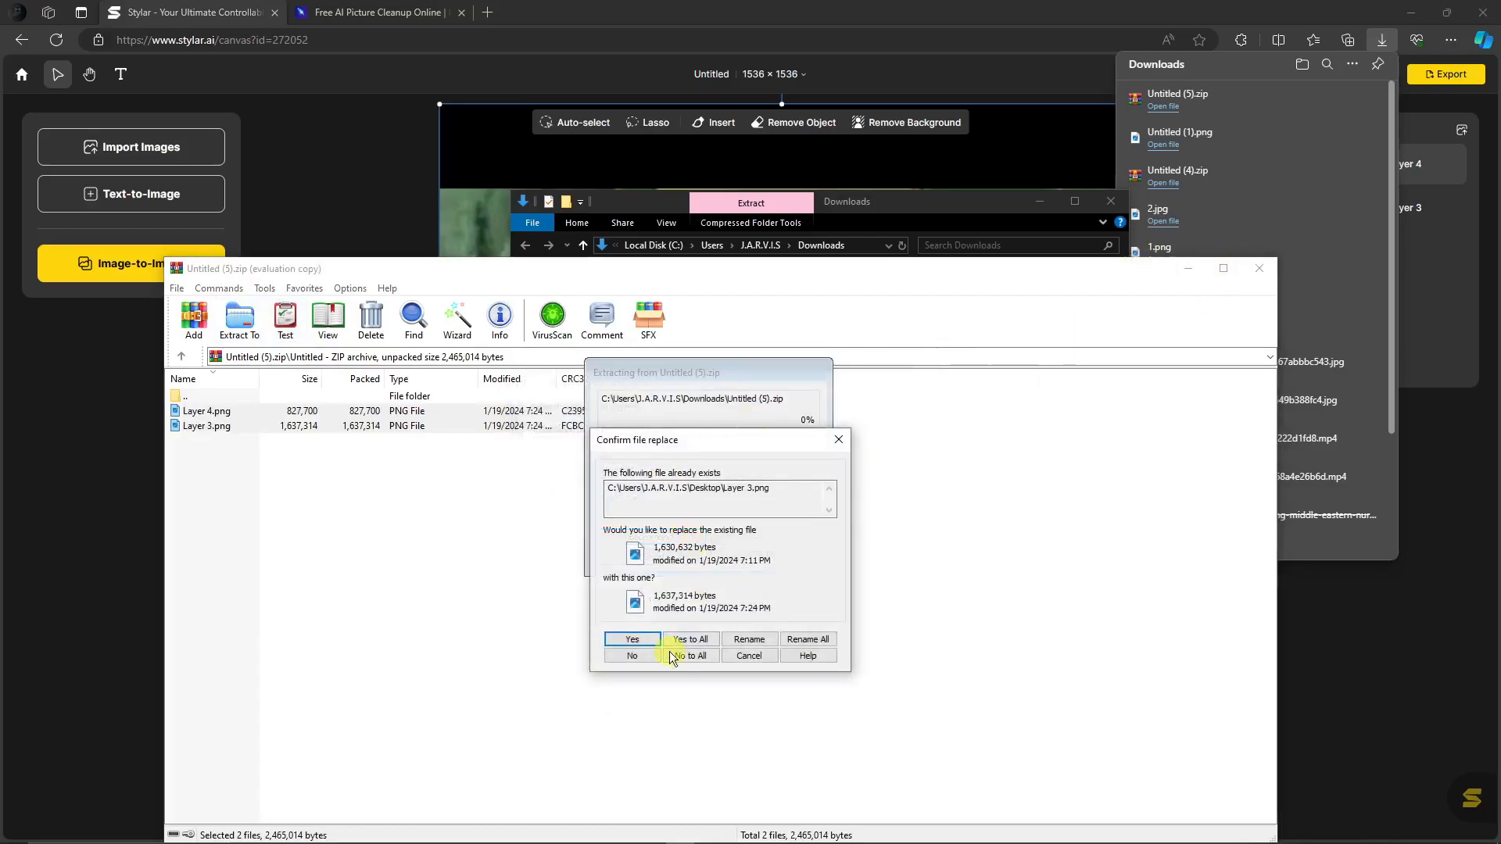
pyautogui.click(677, 637)
pyautogui.click(1258, 268)
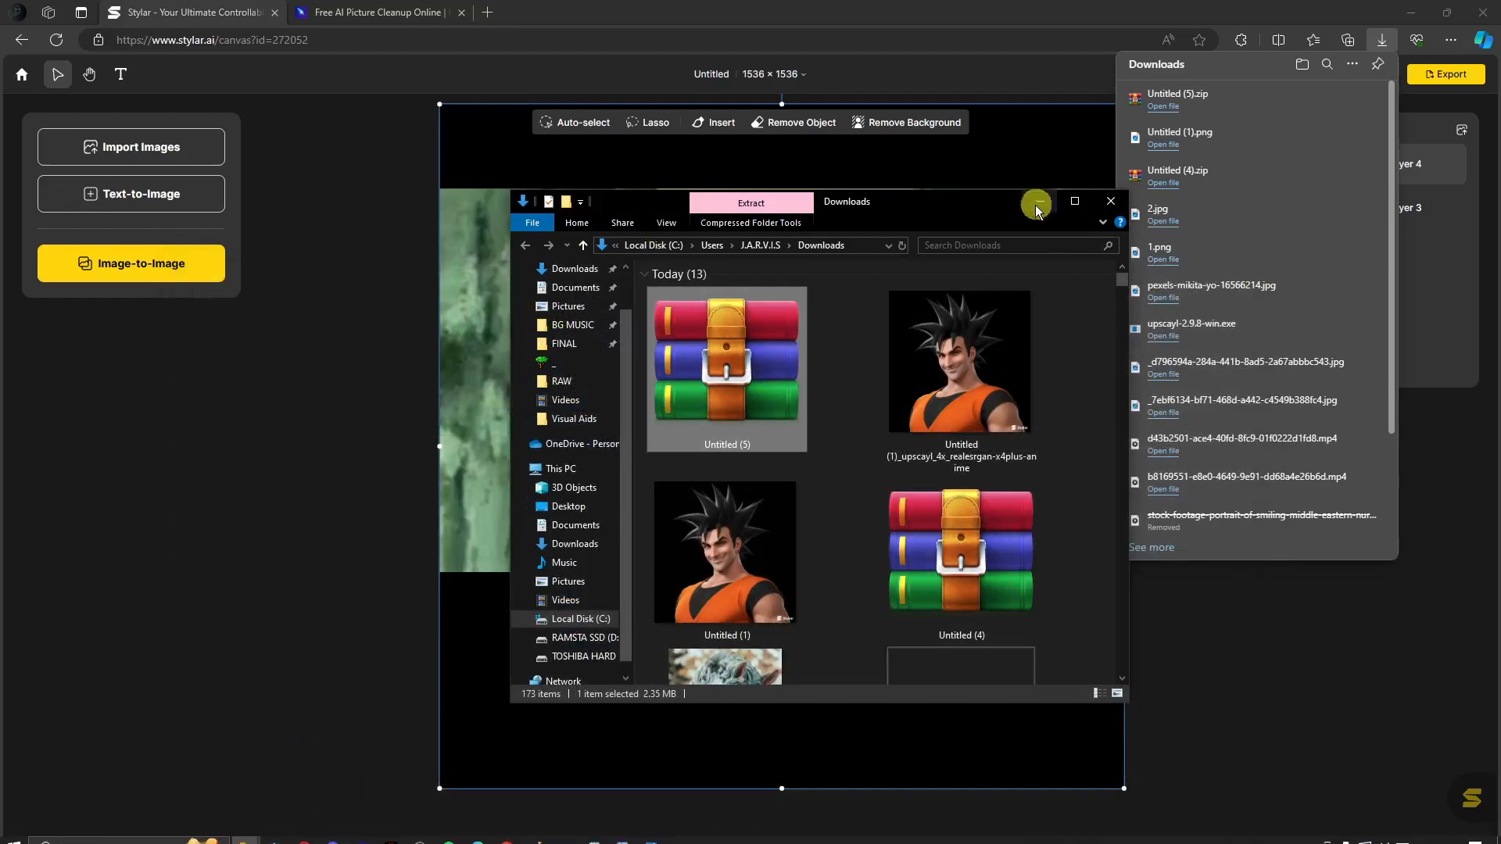
# View the Layer 1 and Layer 4 images from the Desktop folder, and return to the Stylar canvas
pyautogui.scroll(1, 567, 305)
pyautogui.click(568, 300)
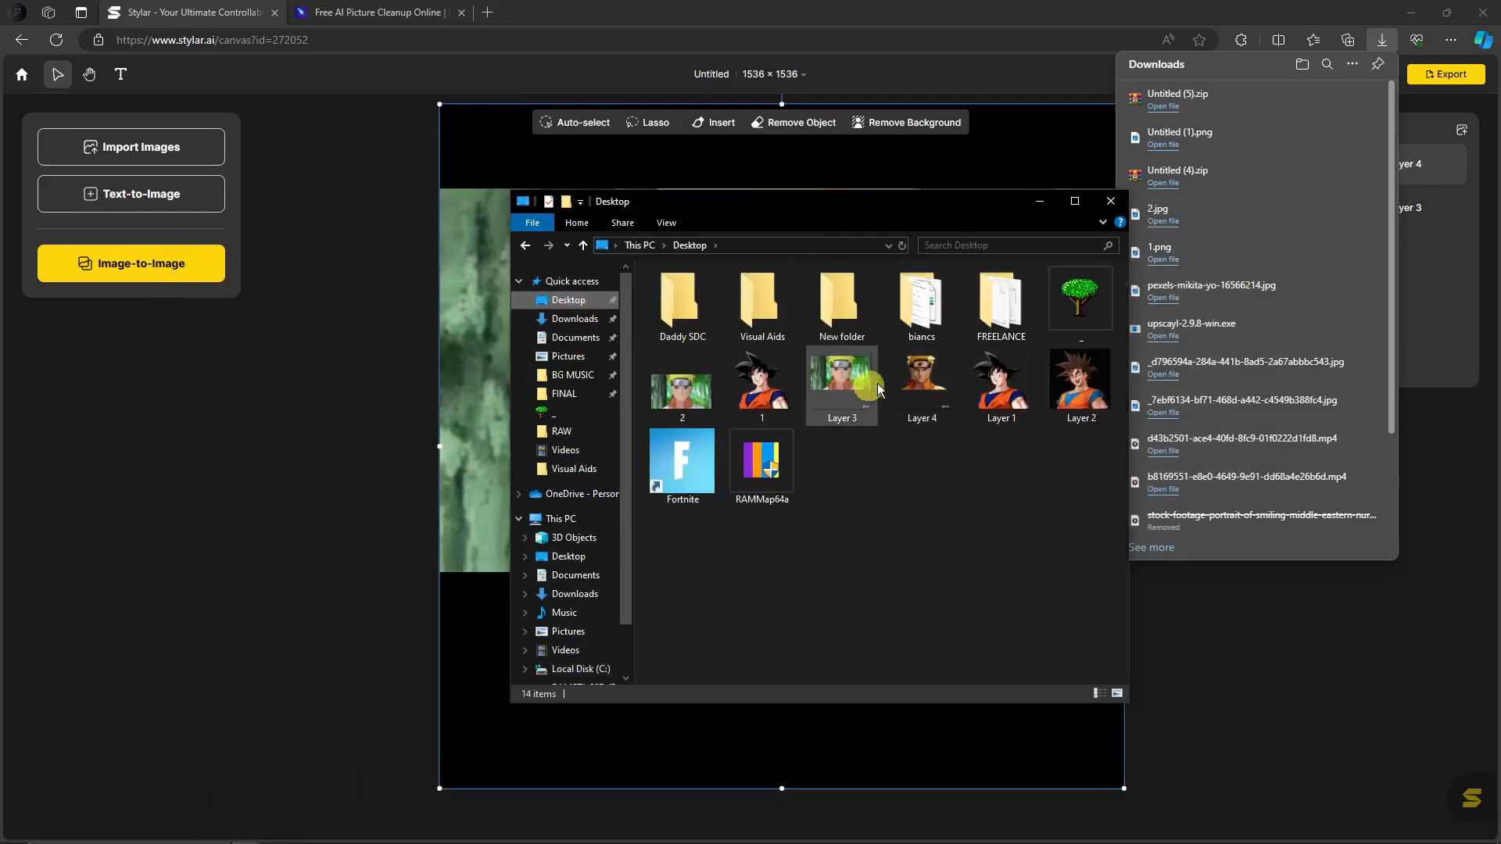
pyautogui.doubleClick(992, 383)
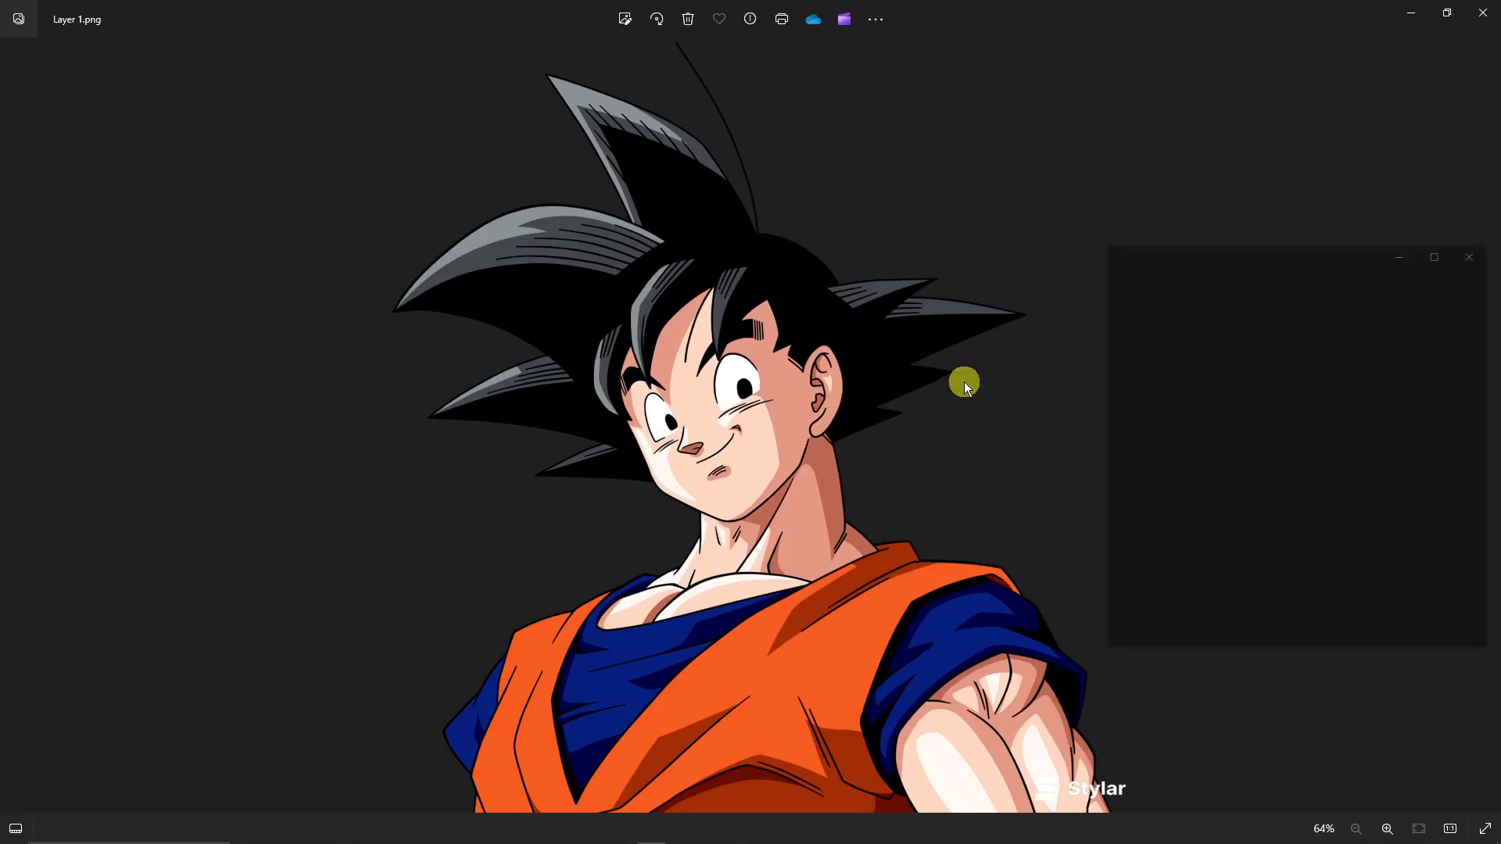
pyautogui.moveTo(1352, 256); pyautogui.dragTo(804, 157)
pyautogui.click(806, 161)
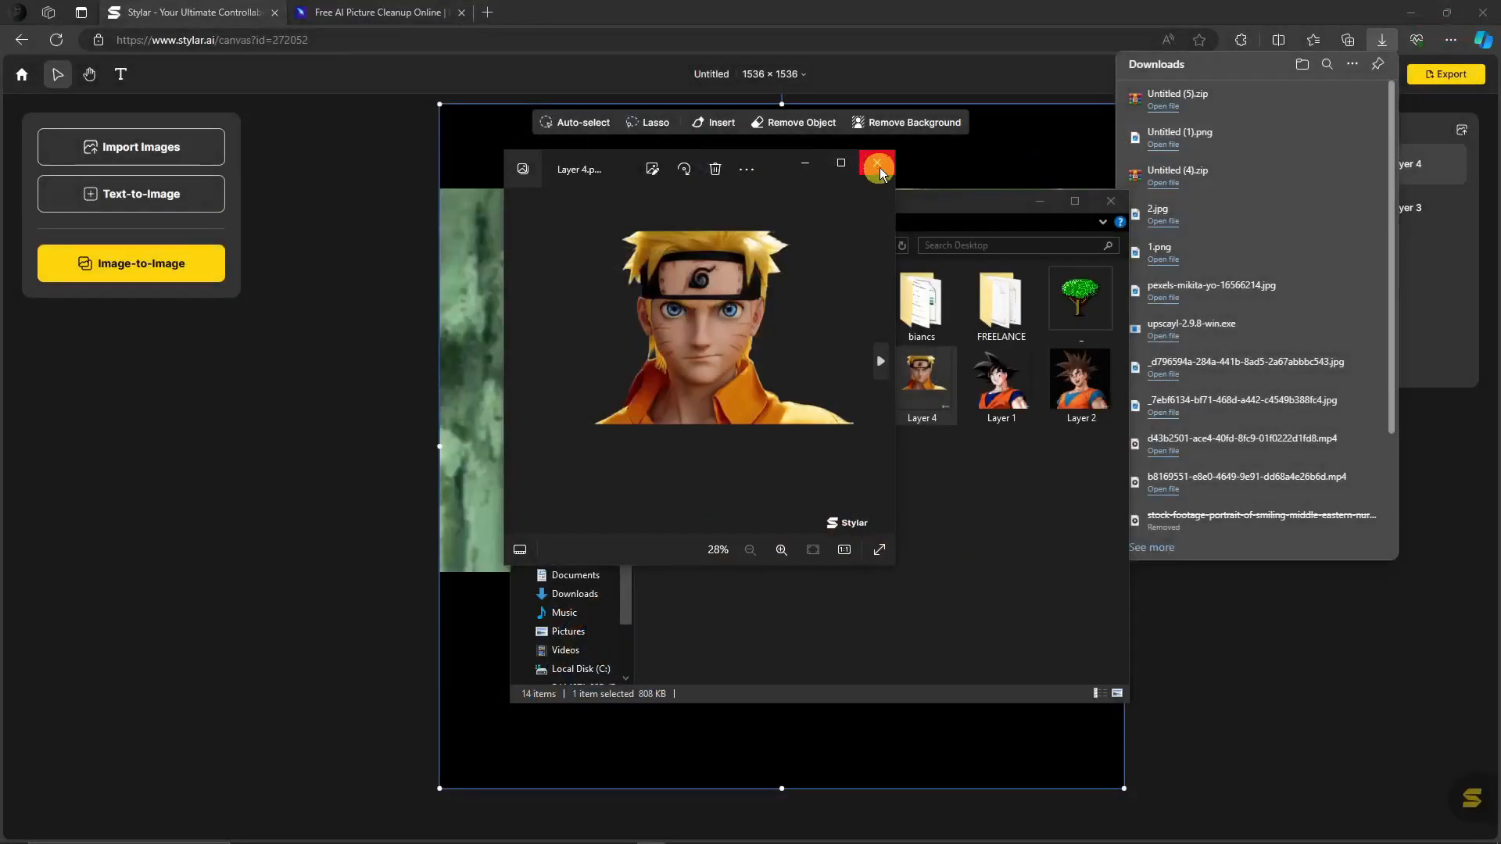
pyautogui.click(1111, 200)
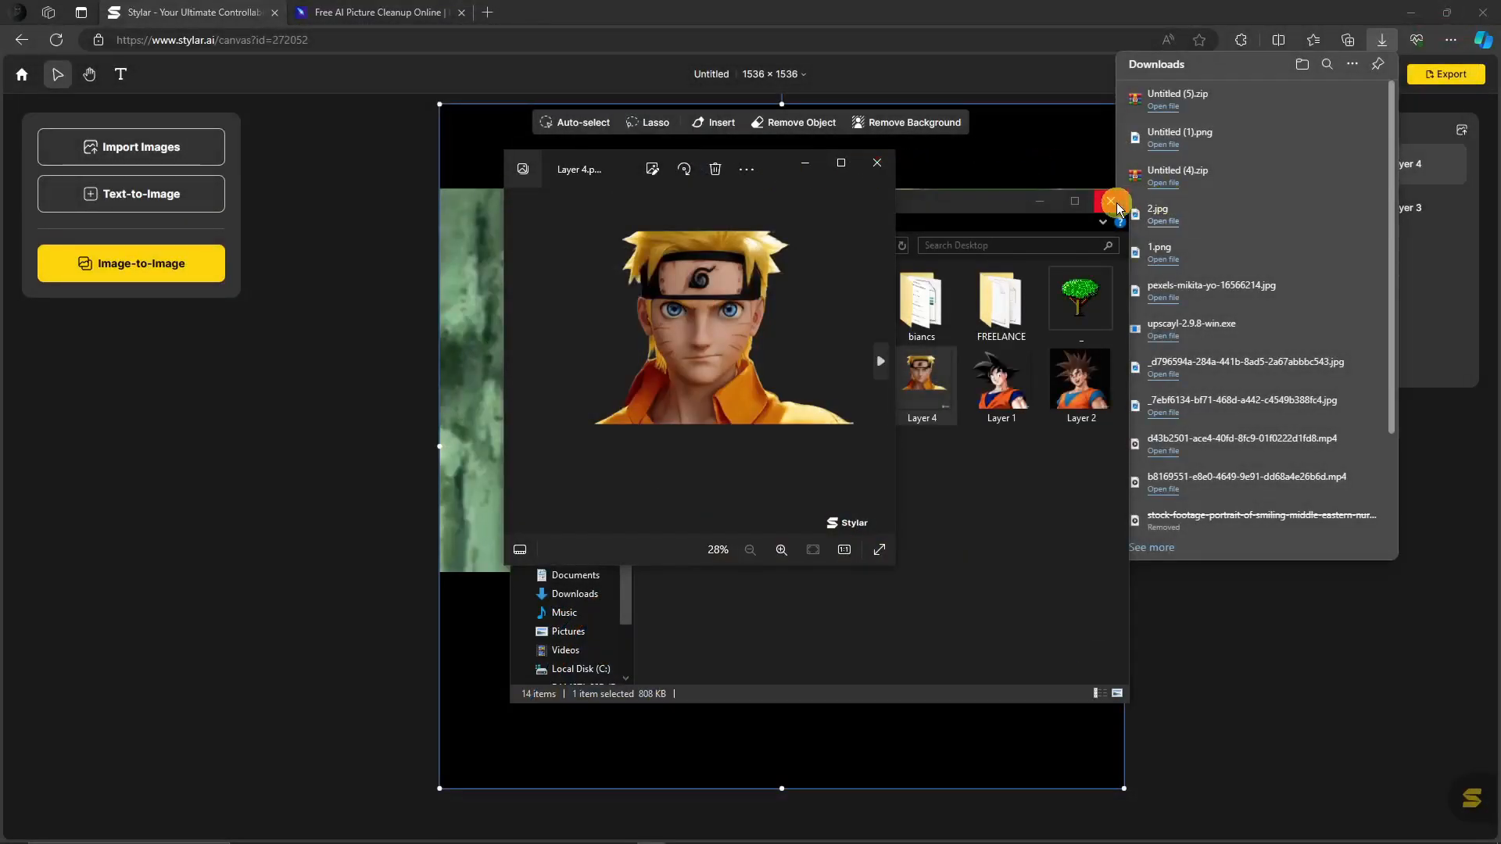
pyautogui.moveTo(778, 158); pyautogui.dragTo(441, 192)
pyautogui.click(1368, 655)
# Delete the original anime Layer 3 and shift the realistic ninja cut-out slightly down on the canvas
pyautogui.click(973, 308)
pyautogui.moveTo(805, 294); pyautogui.dragTo(580, 316)
pyautogui.click(1015, 236)
pyautogui.moveTo(1016, 235); pyautogui.dragTo(1252, 242)
pyautogui.press('Delete')
pyautogui.moveTo(620, 348); pyautogui.dragTo(771, 392)
pyautogui.click(1246, 372)
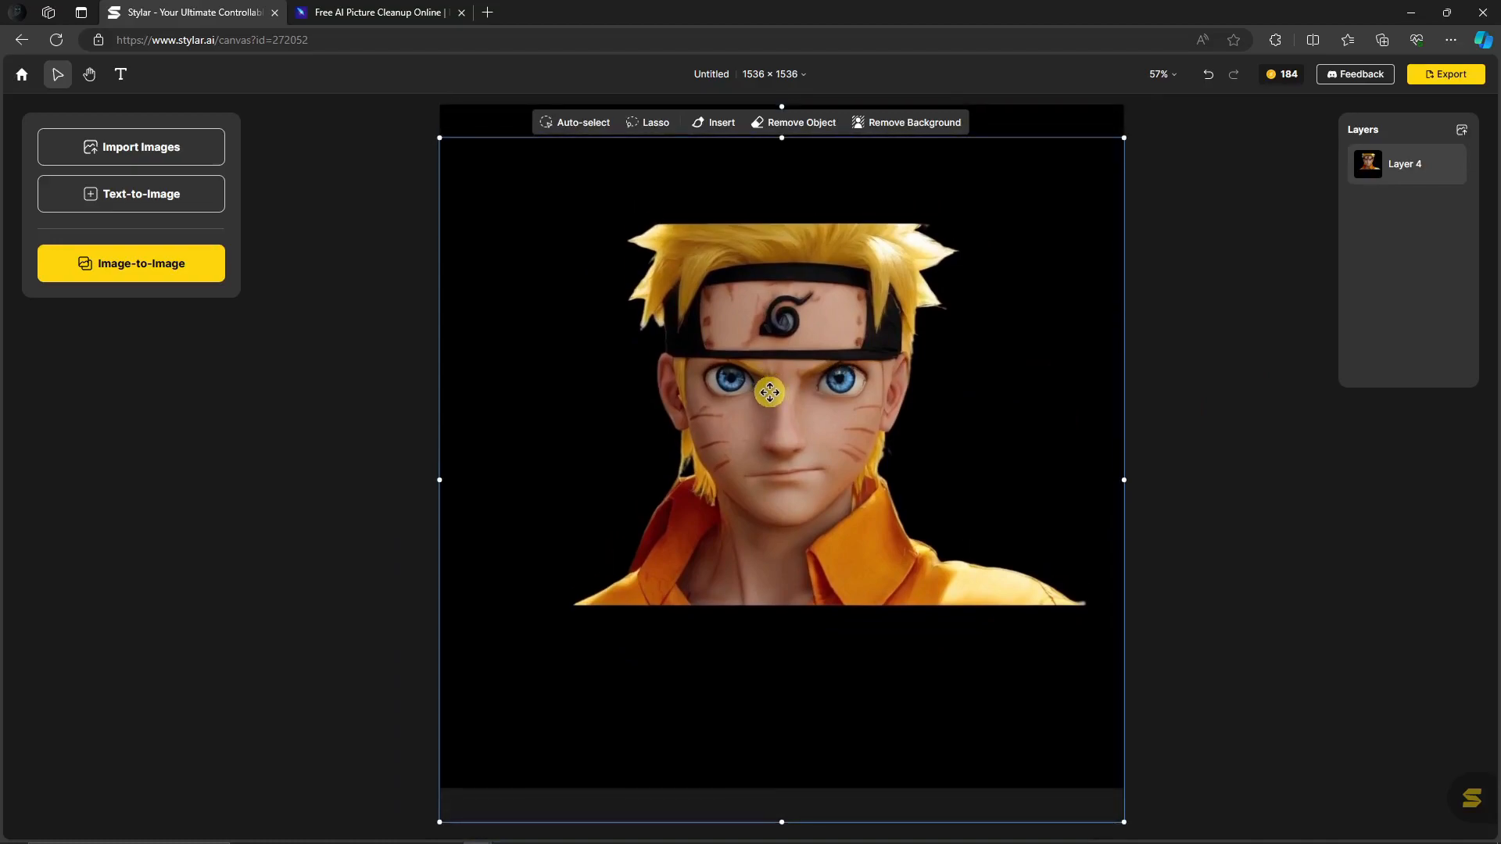
pyautogui.click(1197, 379)
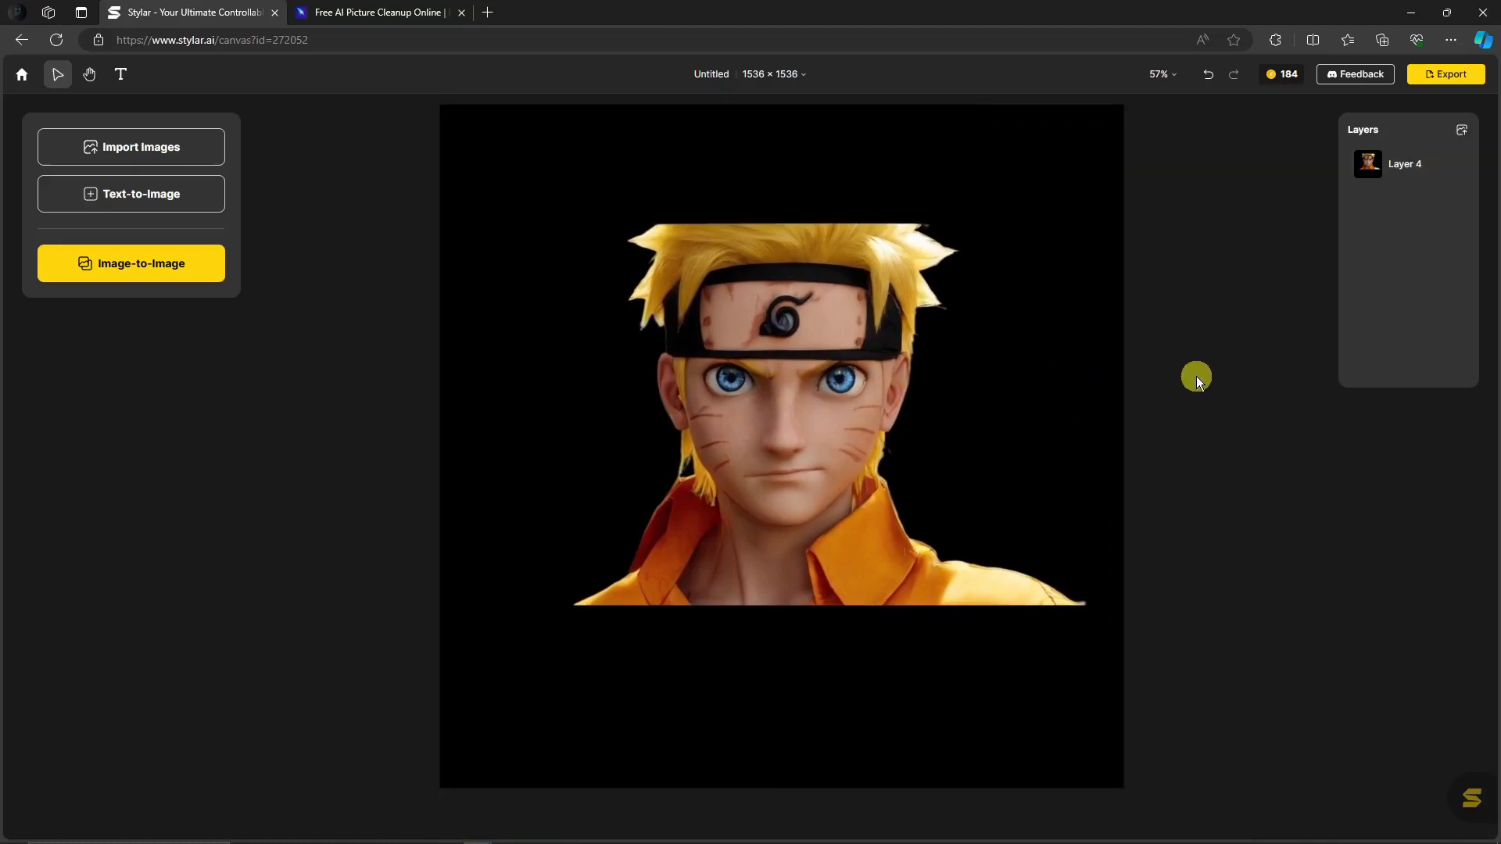